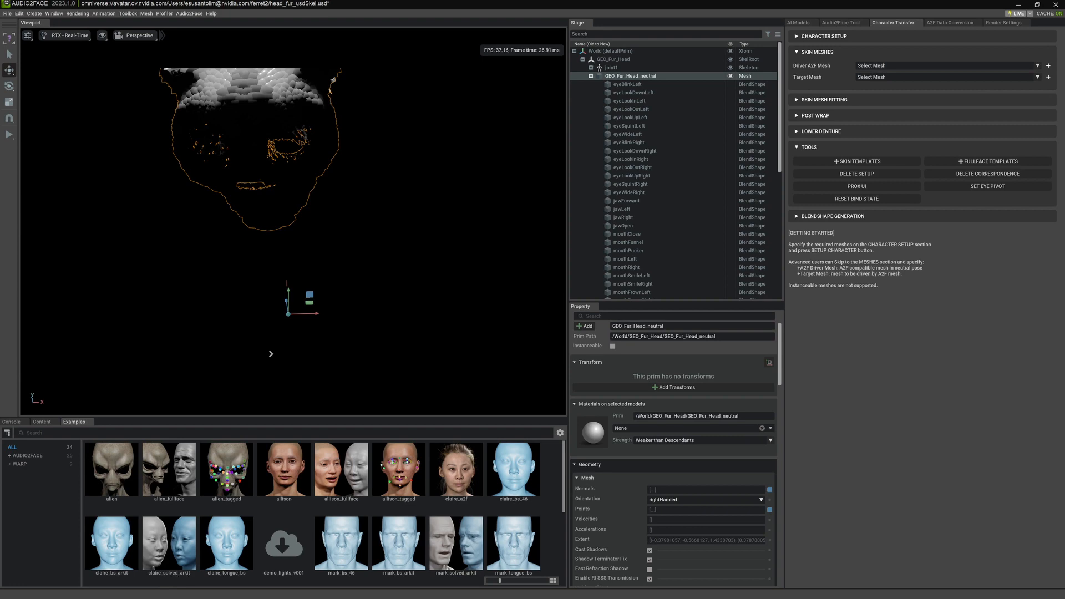
- Open the claire_solved_arkit example scene
double_click(178, 551)
click(532, 314)
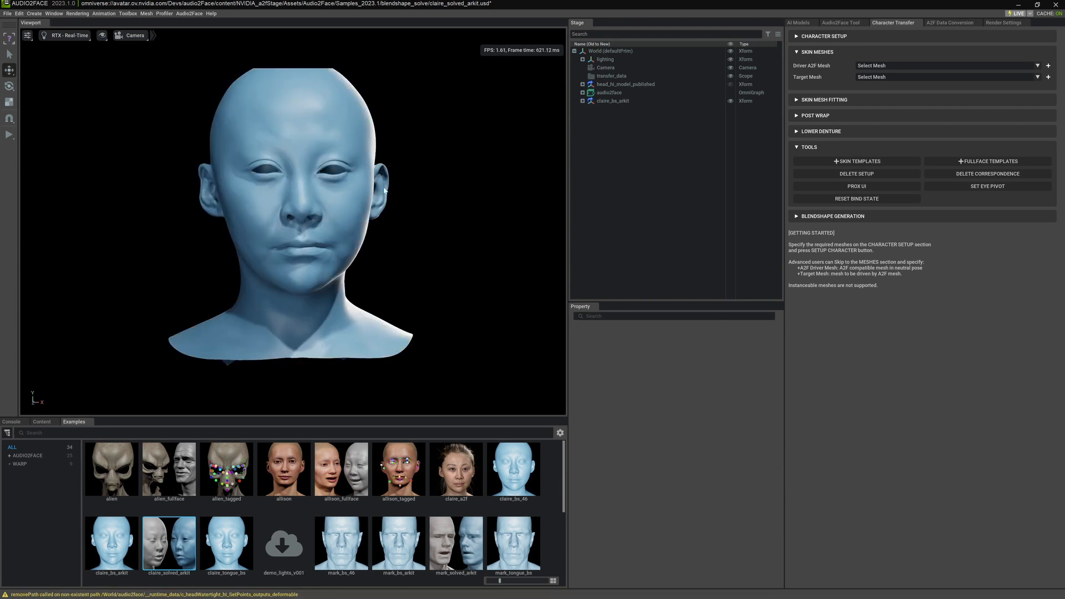
- Scrub through the scene's audio track, return it to the start, and inspect the nodes inside the audio2face graph
click(842, 23)
drag(800, 93, 999, 98)
click(1020, 98)
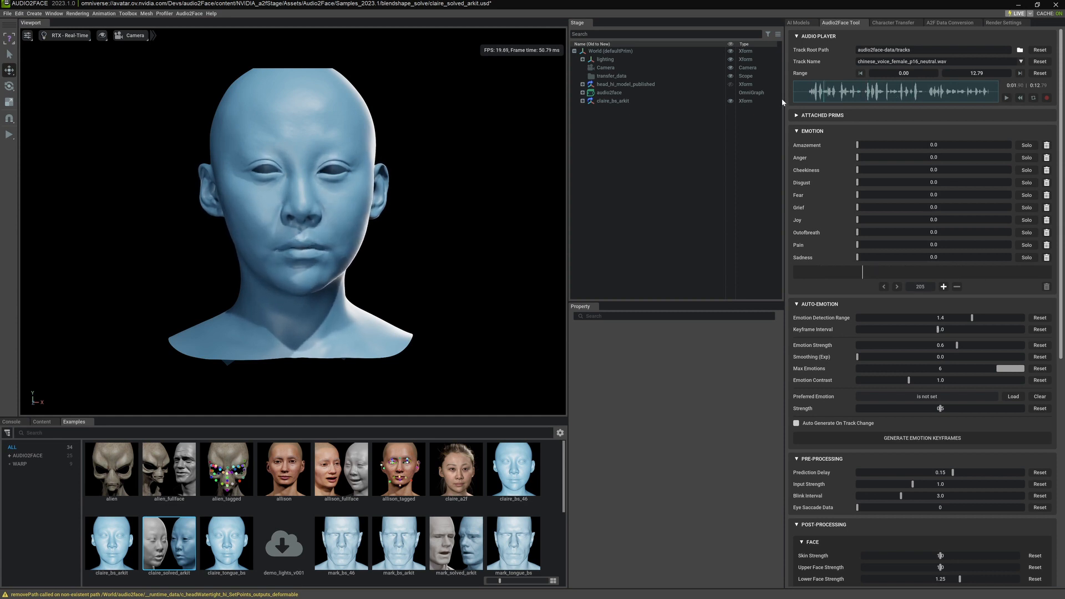
click(582, 92)
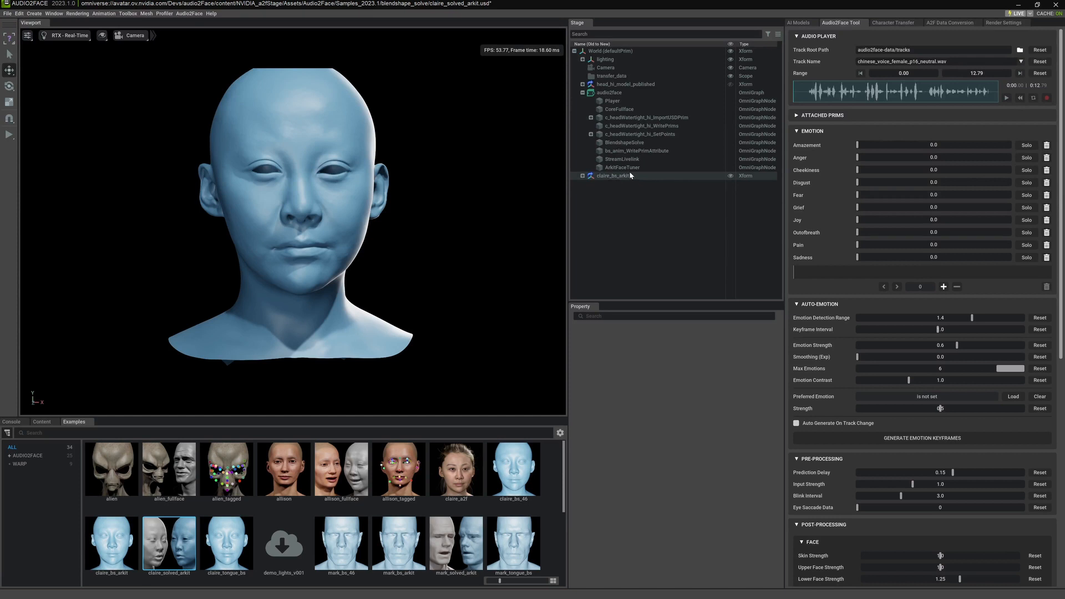
click(582, 93)
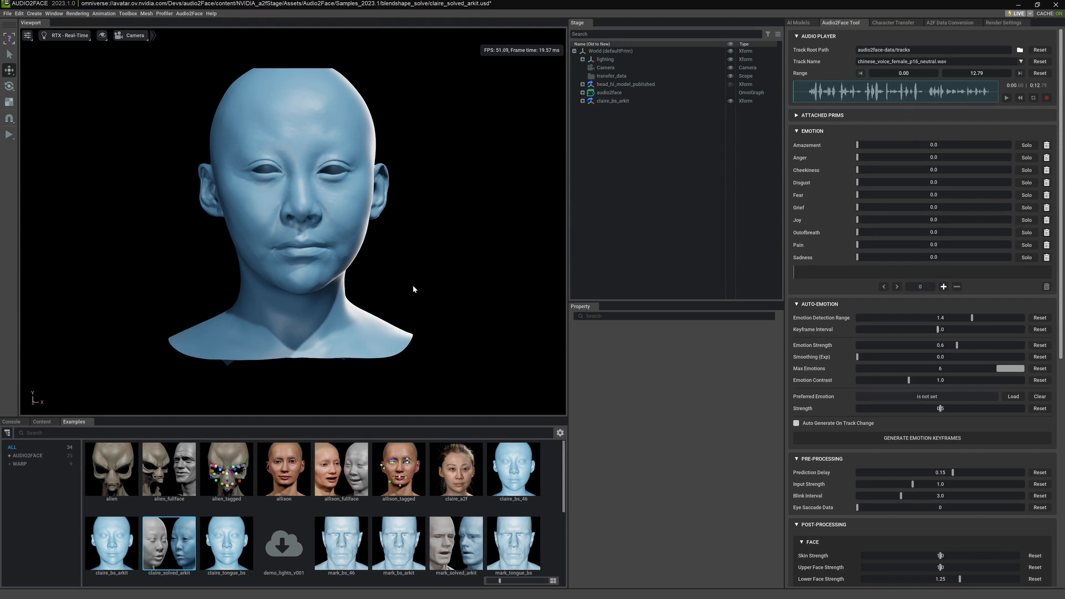
- Enlarge the content browser, open the InteractiveAvatar_Experiments/Ferret project folder and expand its Ferret subfolder
click(42, 422)
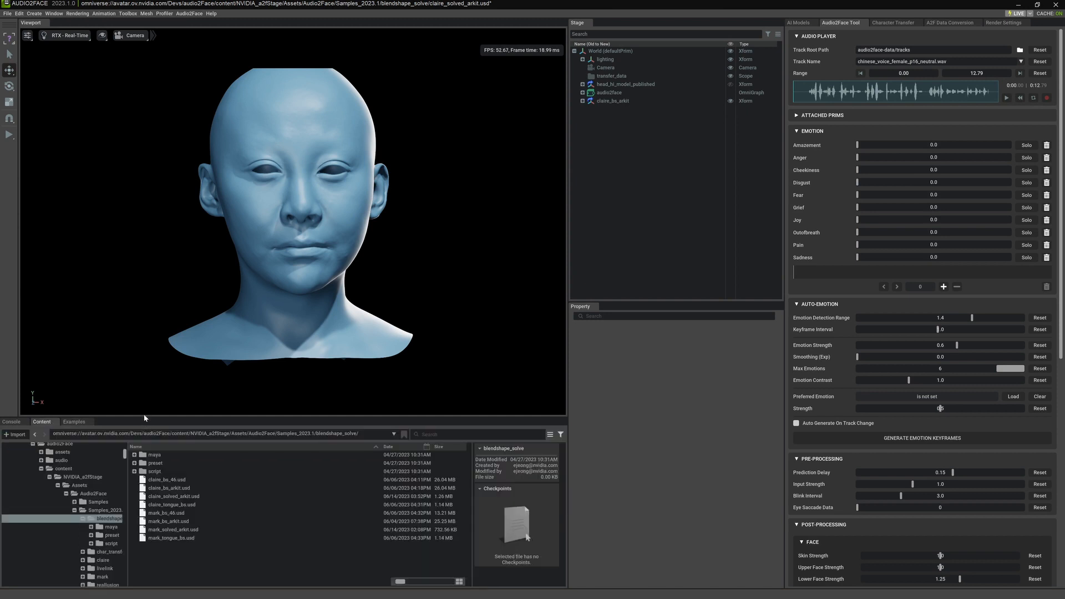
drag(144, 414, 144, 358)
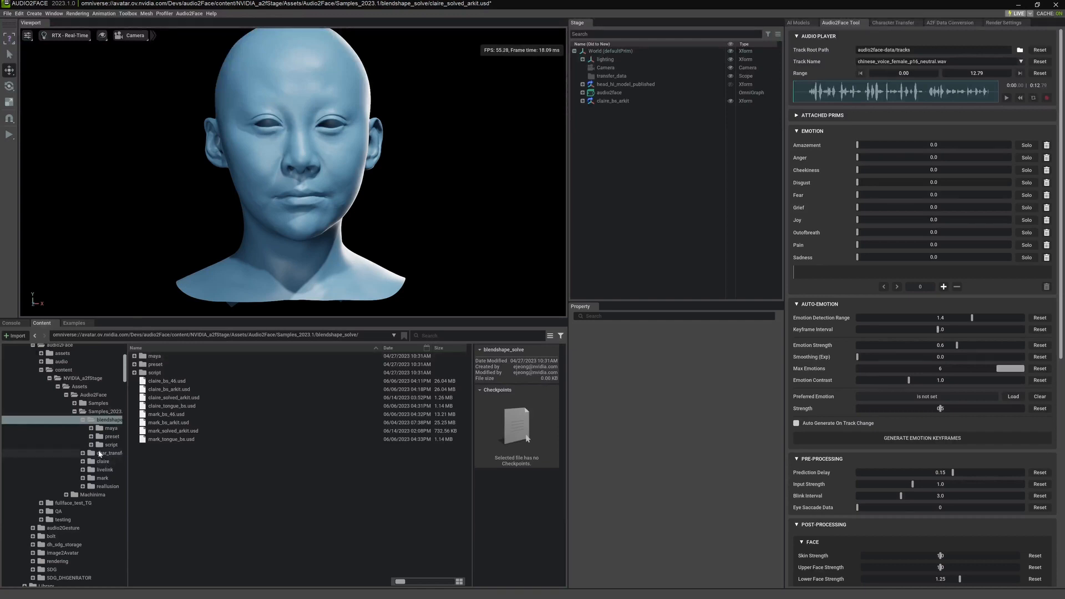
scroll(38, 360, up, 3)
click(38, 359)
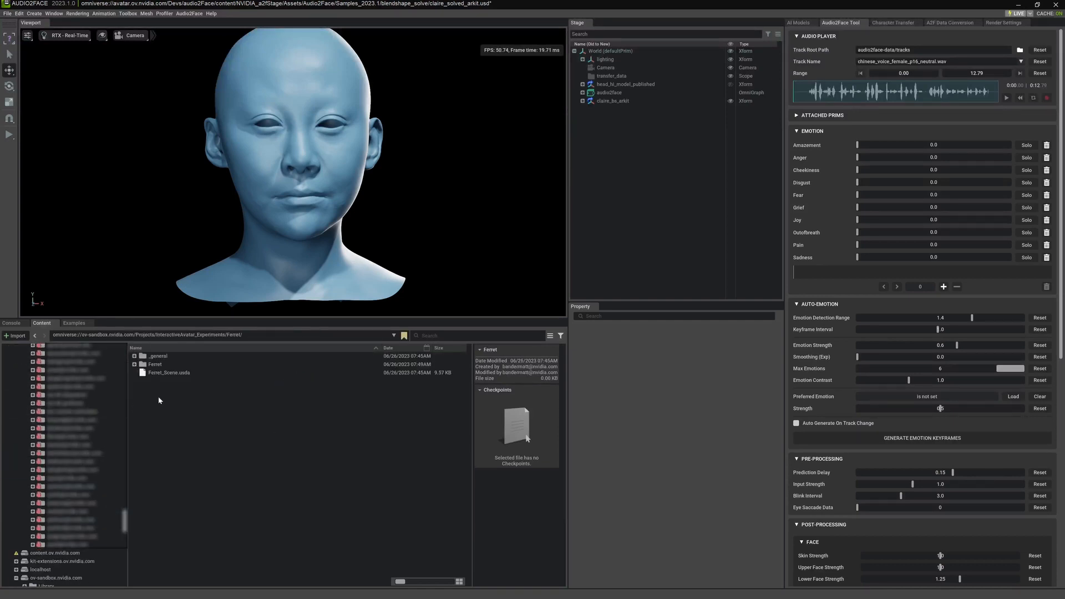
click(134, 365)
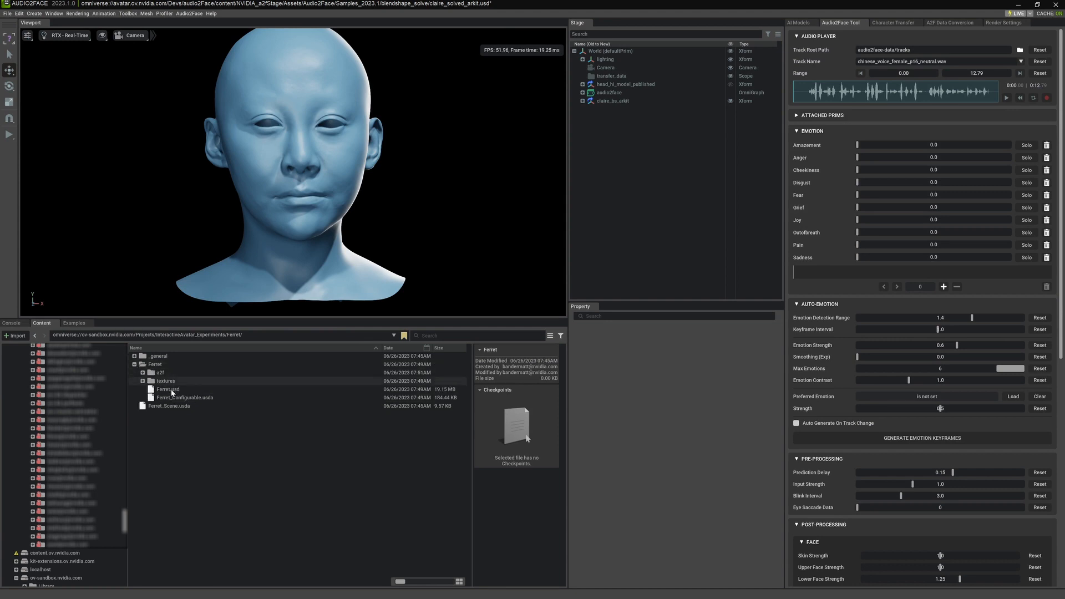
- Add Ferret_Configurable.usda from the Ferret subfolder to the current stage
click(186, 398)
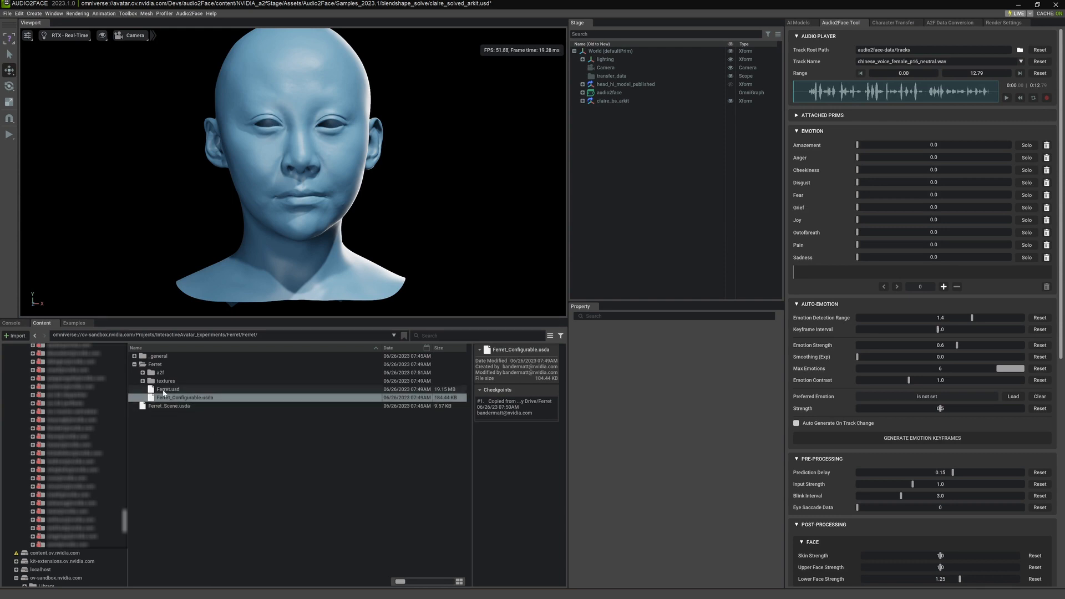
click(177, 390)
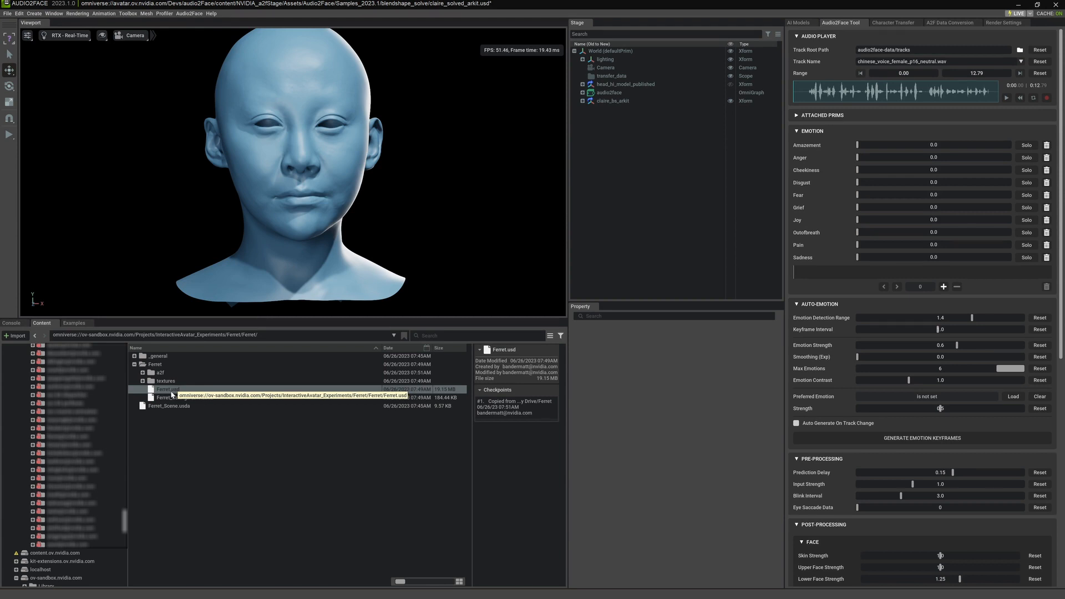
click(186, 399)
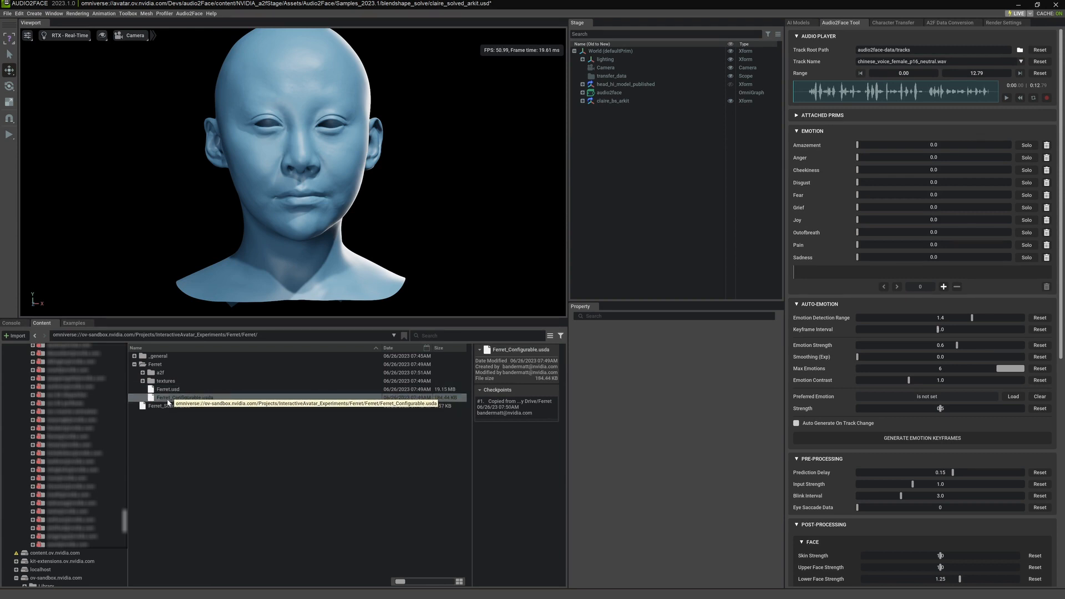
drag(177, 400, 638, 243)
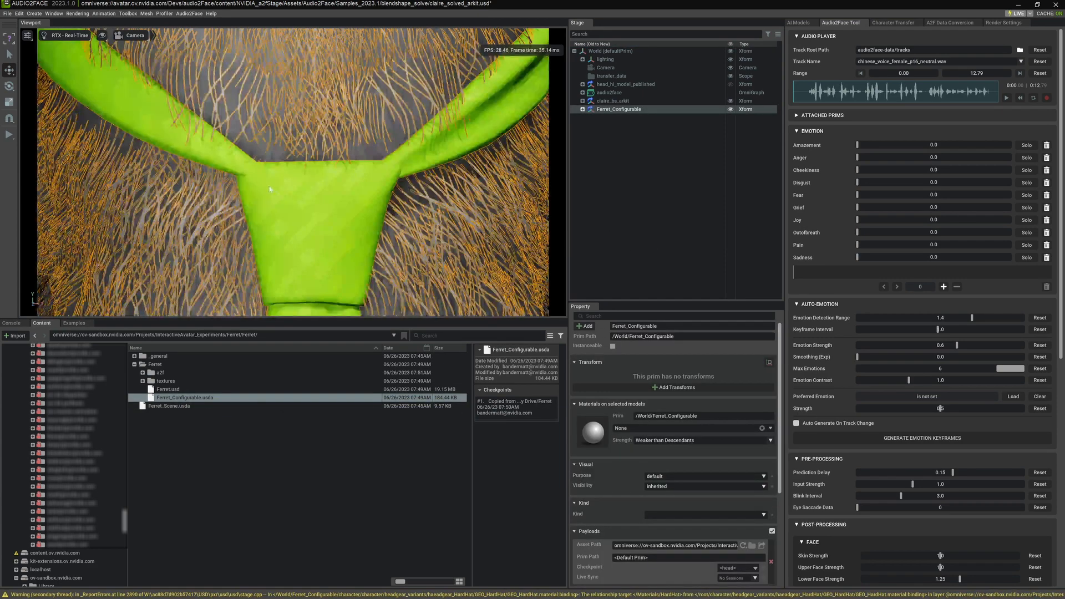
- Hide the ferret's outfit_variants group, including its tie and the fur under it
scroll(298, 174, down, 3)
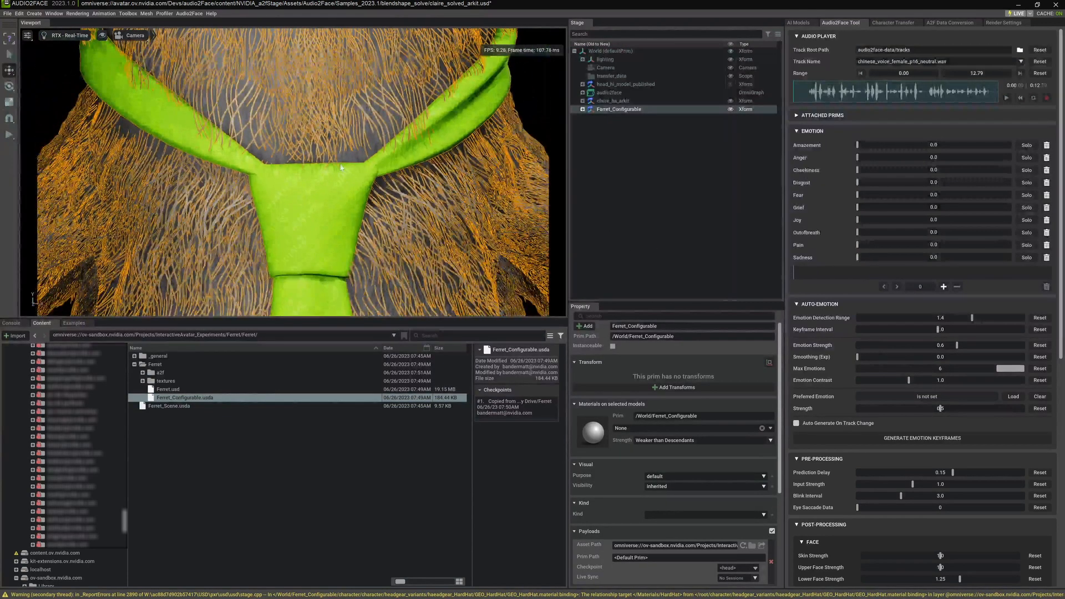
scroll(341, 167, down, 3)
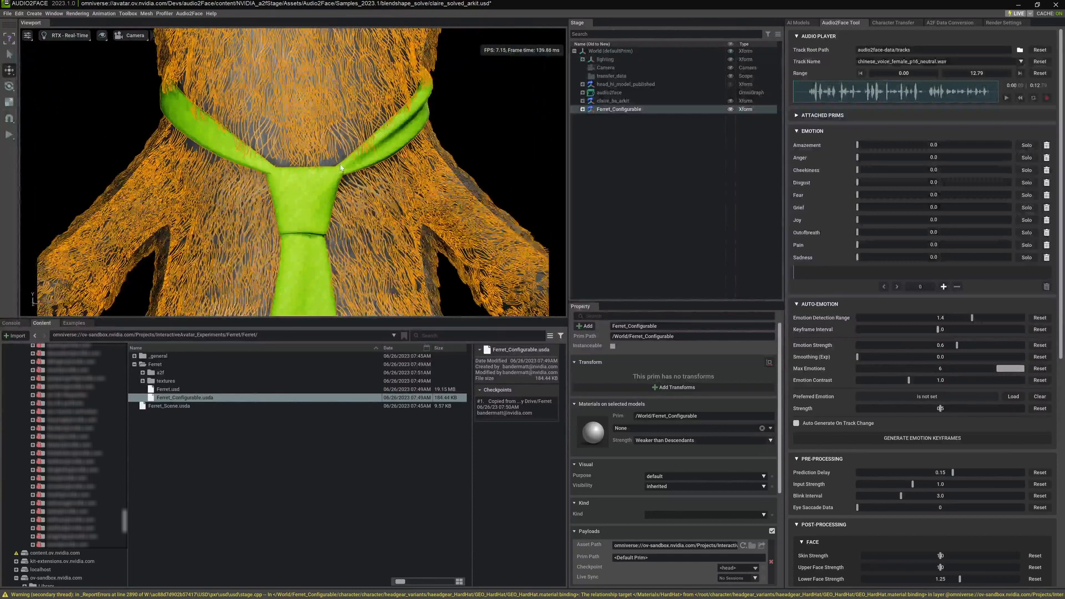
scroll(341, 168, down, 2)
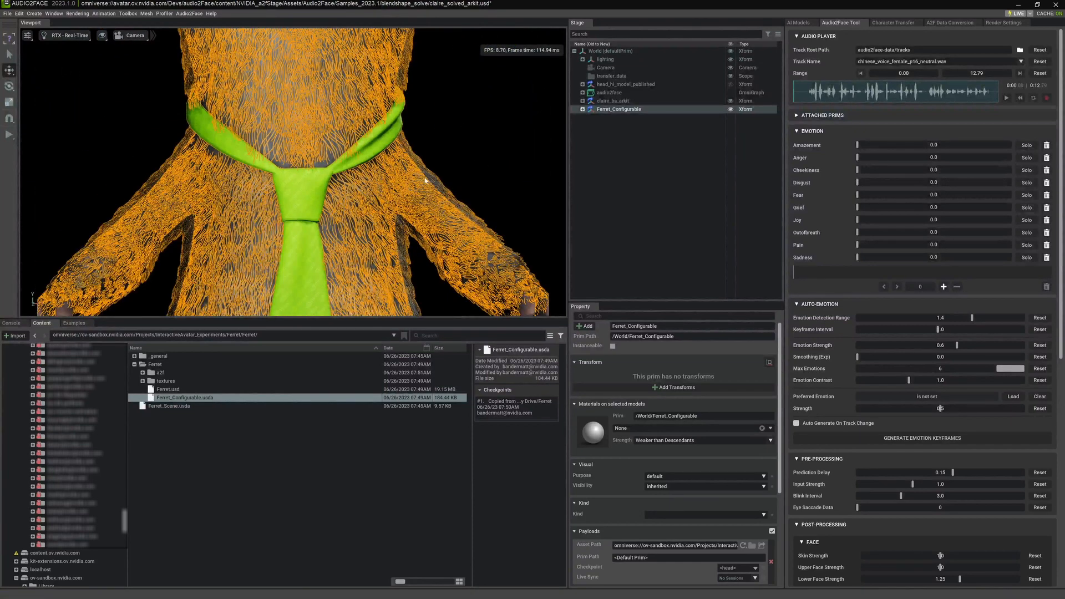
click(425, 155)
scroll(428, 152, down, 10)
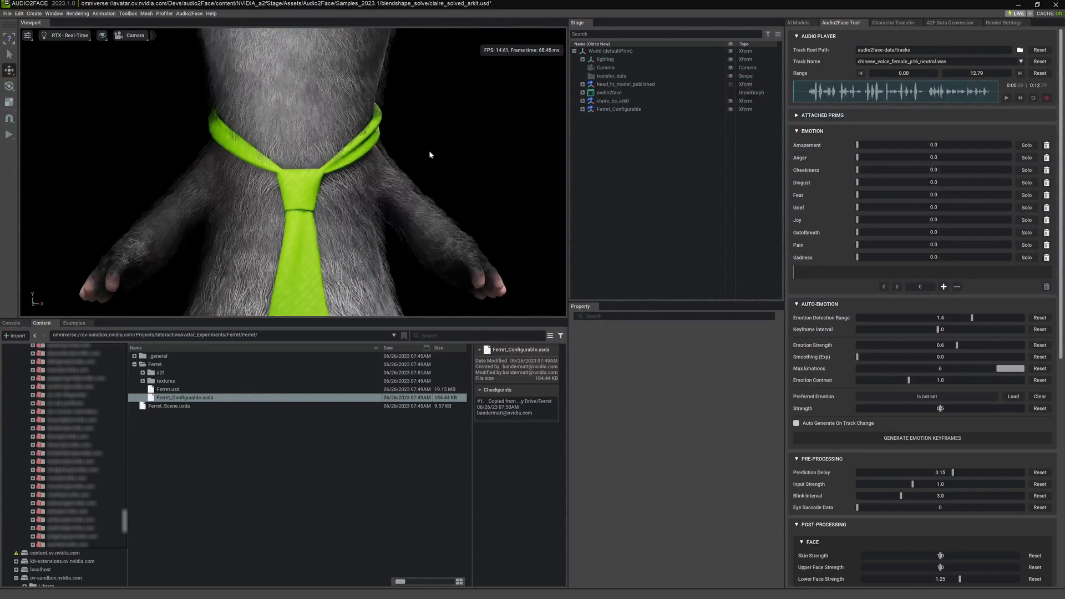
scroll(430, 155, down, 2)
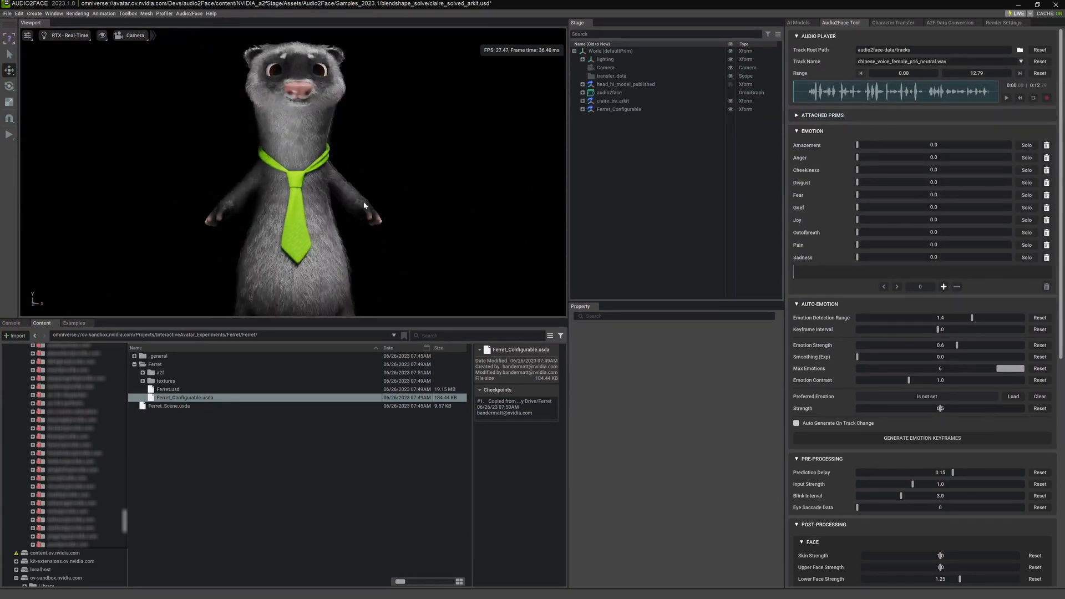
click(360, 220)
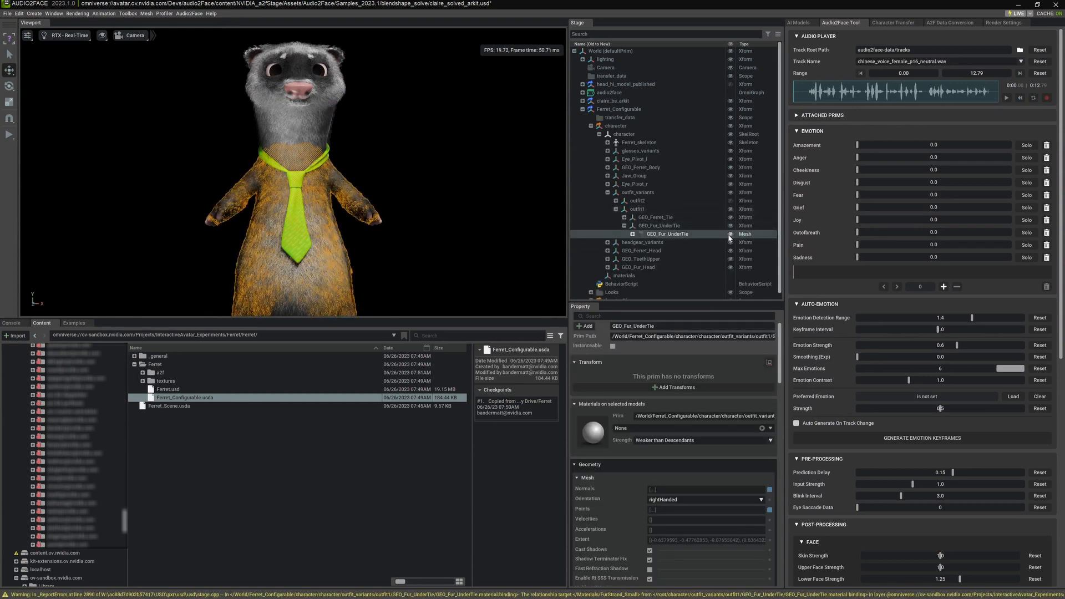
click(728, 193)
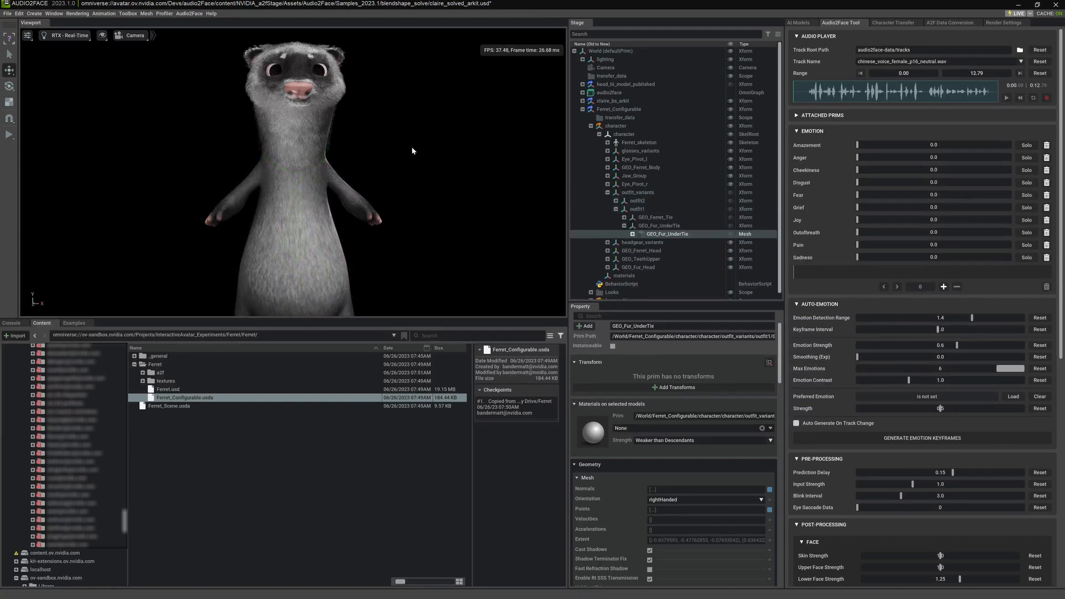
- View the ferret from the side and front, and select its GEO_Ferret_Head mesh
alt+drag(411, 149, 241, 133)
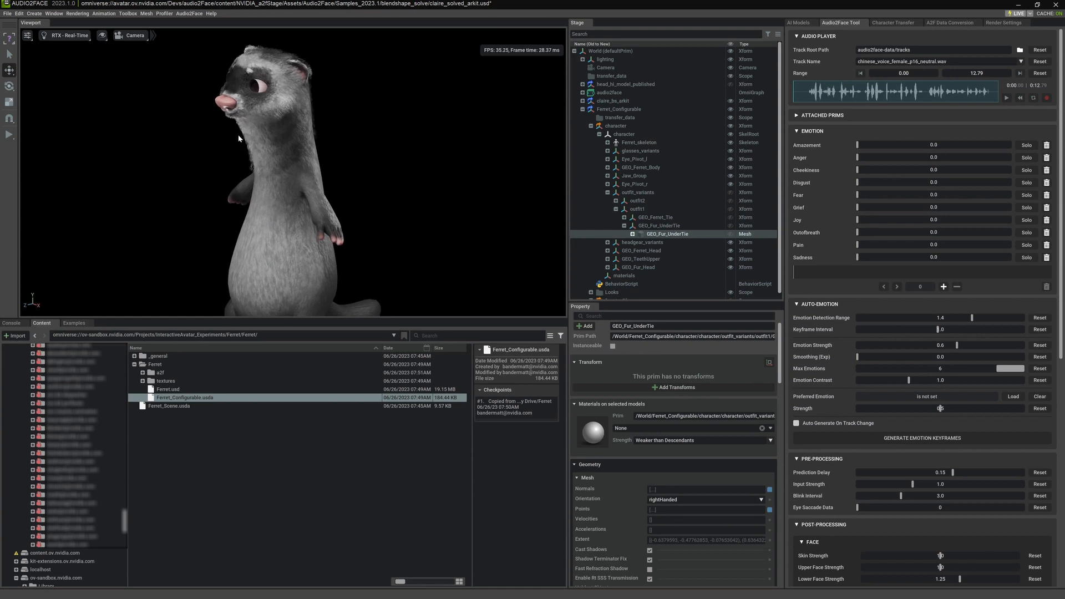
click(240, 131)
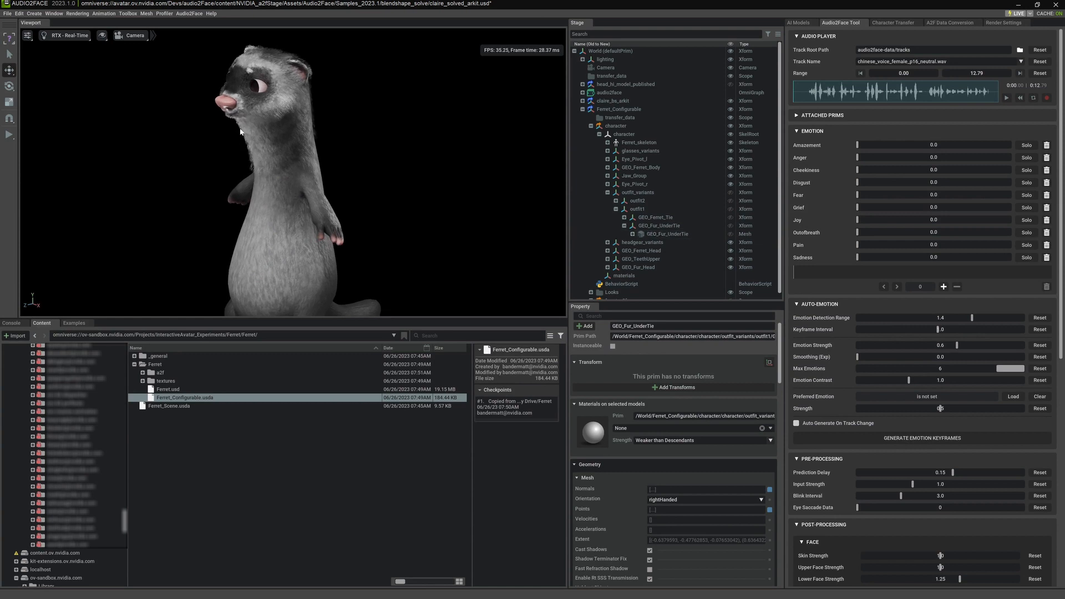
click(265, 111)
alt+drag(282, 179, 364, 172)
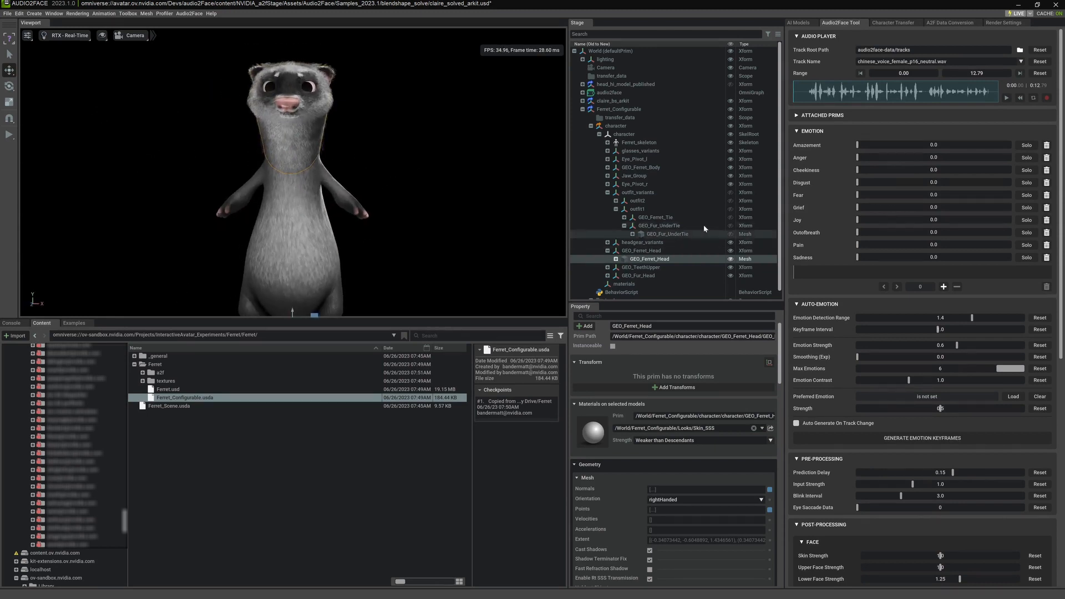
- Inspect the contents of claire_bs_arkit in the stage hierarchy and locate the ferret's head mesh there again
scroll(673, 211, down, 1)
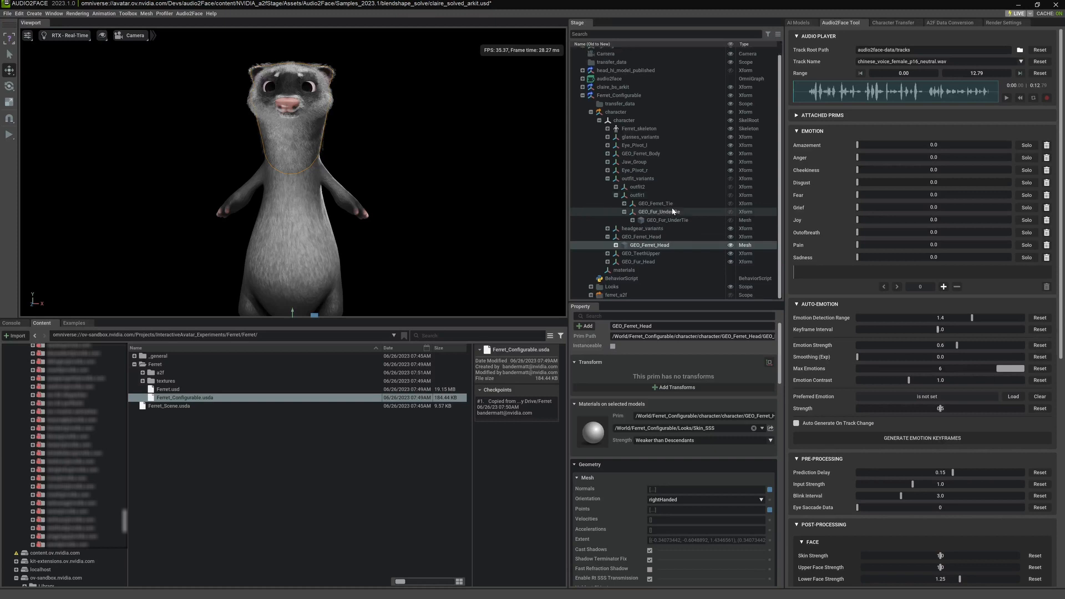
click(583, 96)
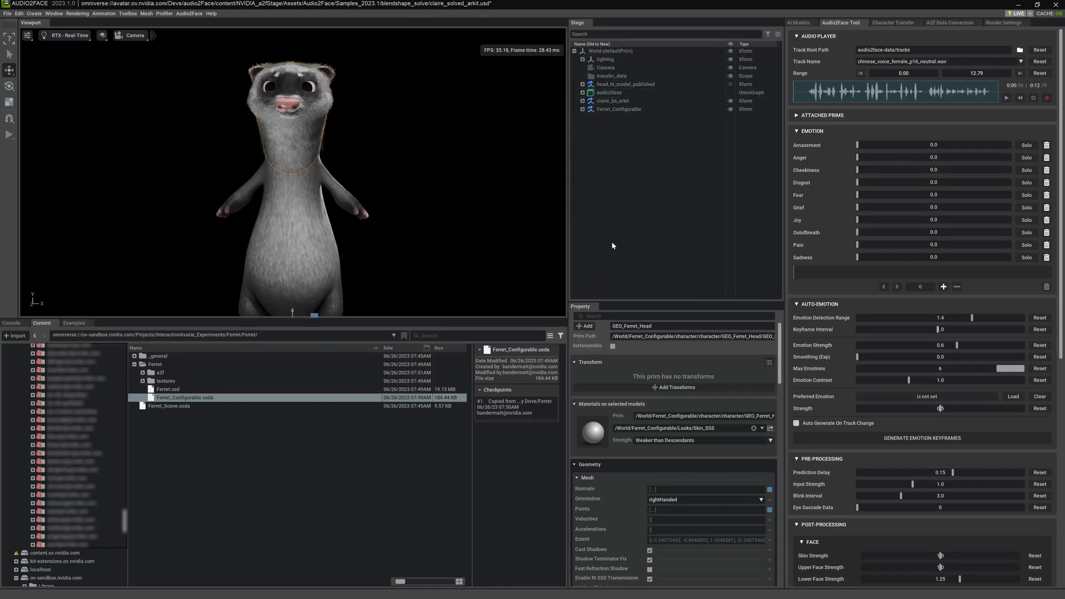
click(583, 101)
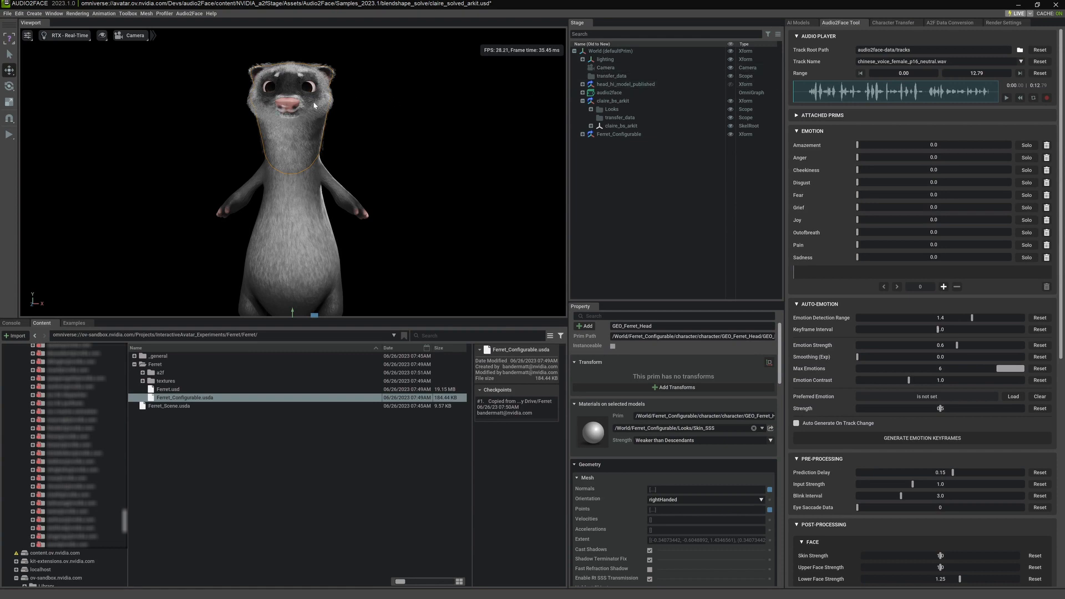
click(413, 119)
click(315, 115)
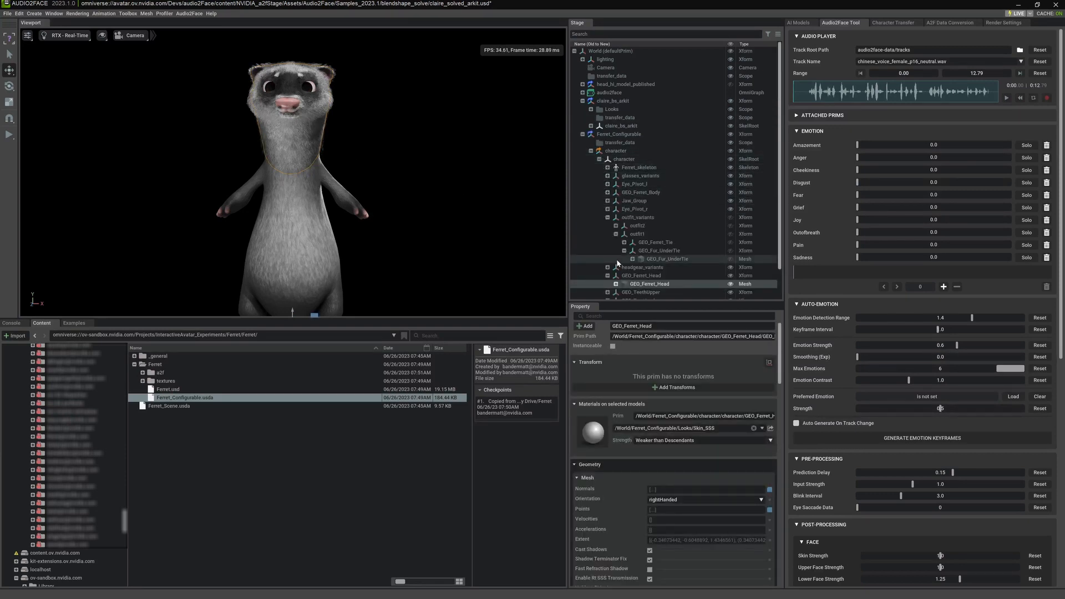
click(608, 276)
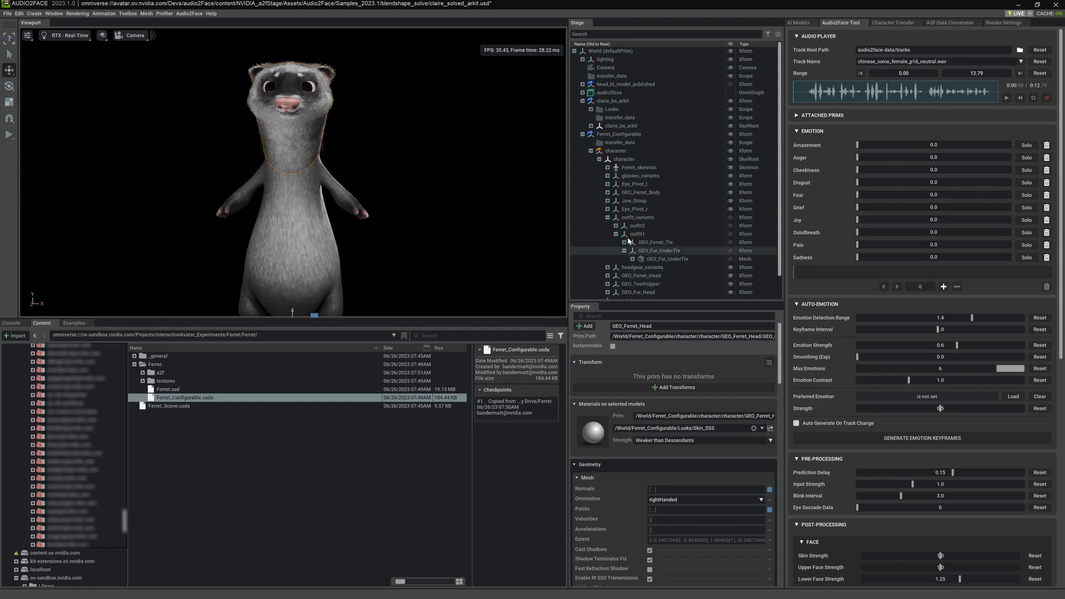
- Examine the raw USD properties of Ferret_skeleton and its parent character SkelRoot, and reveal the skeleton's child animation
click(640, 168)
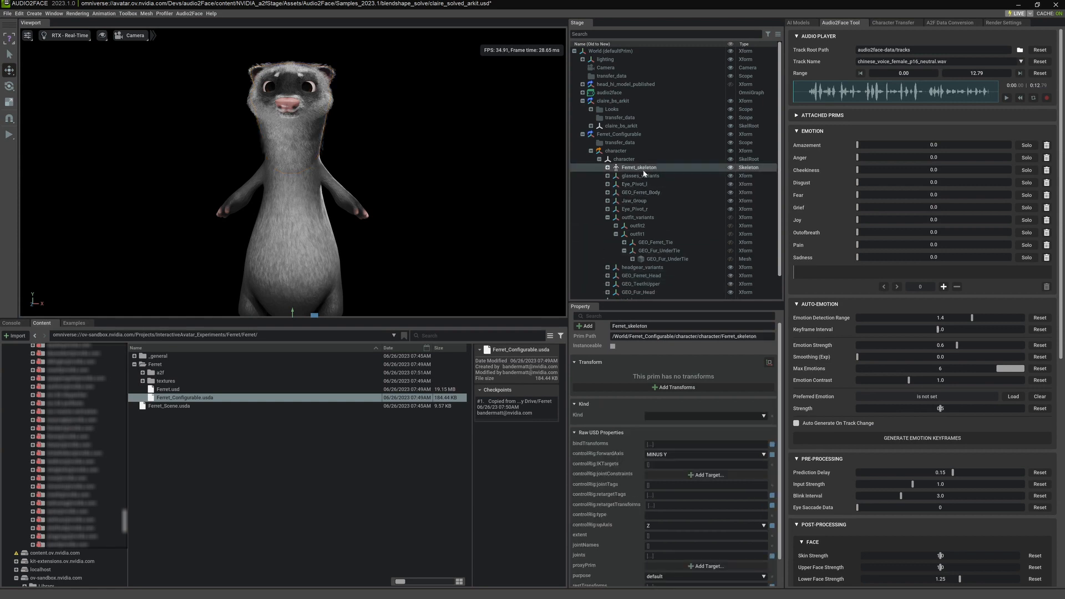
scroll(622, 472, down, 1)
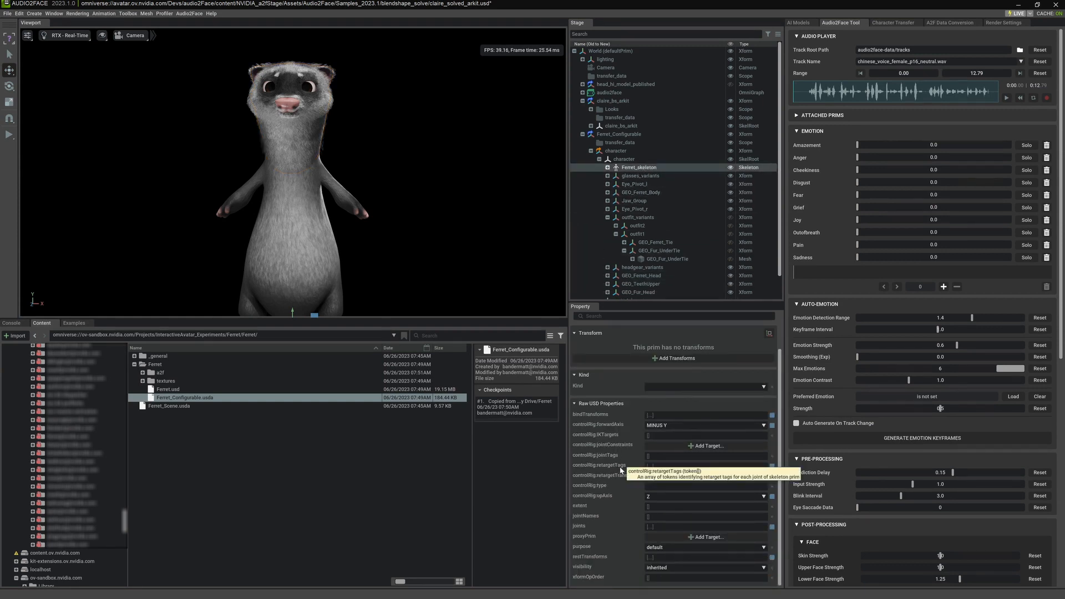
scroll(620, 469, up, 1)
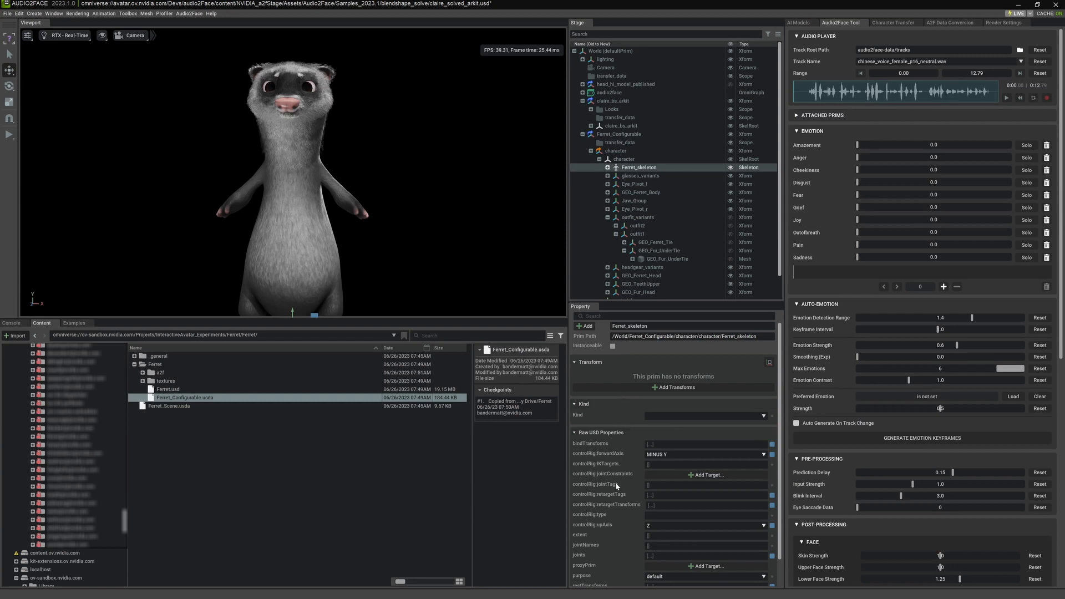
scroll(617, 507, down, 1)
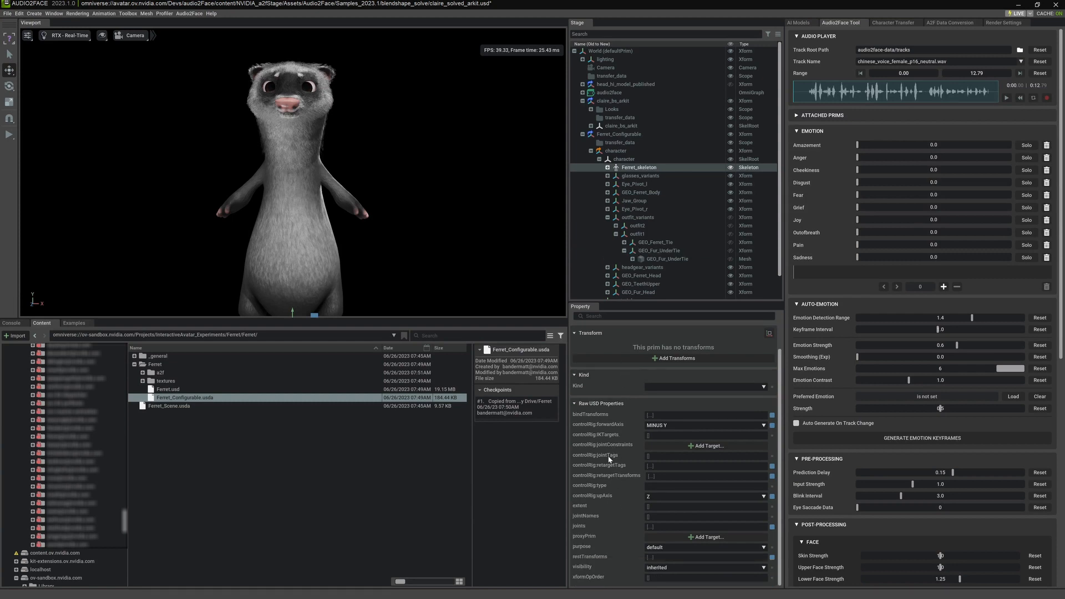
click(608, 167)
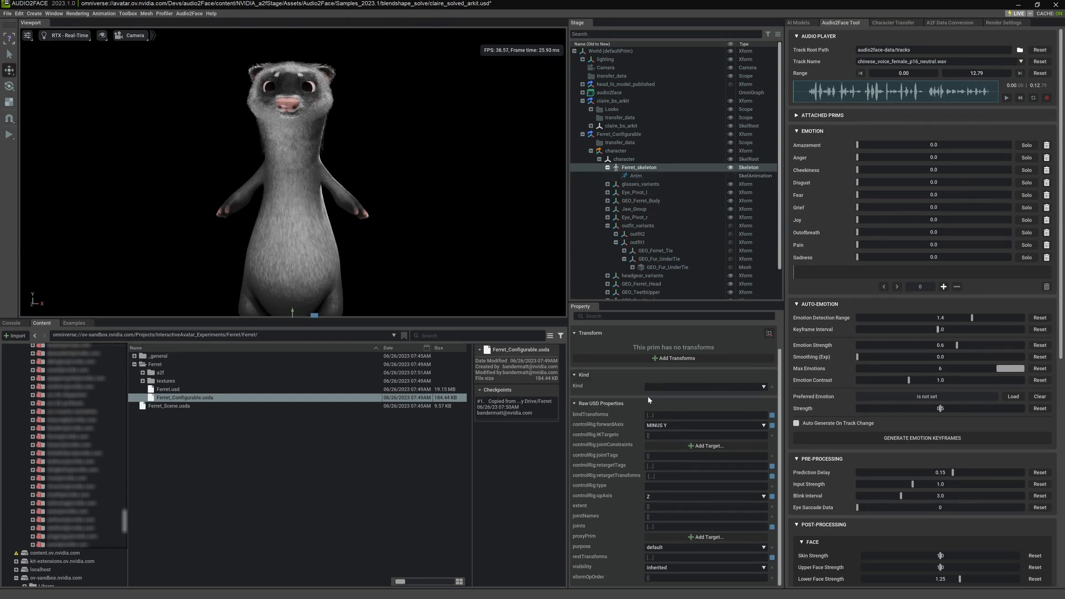
click(624, 159)
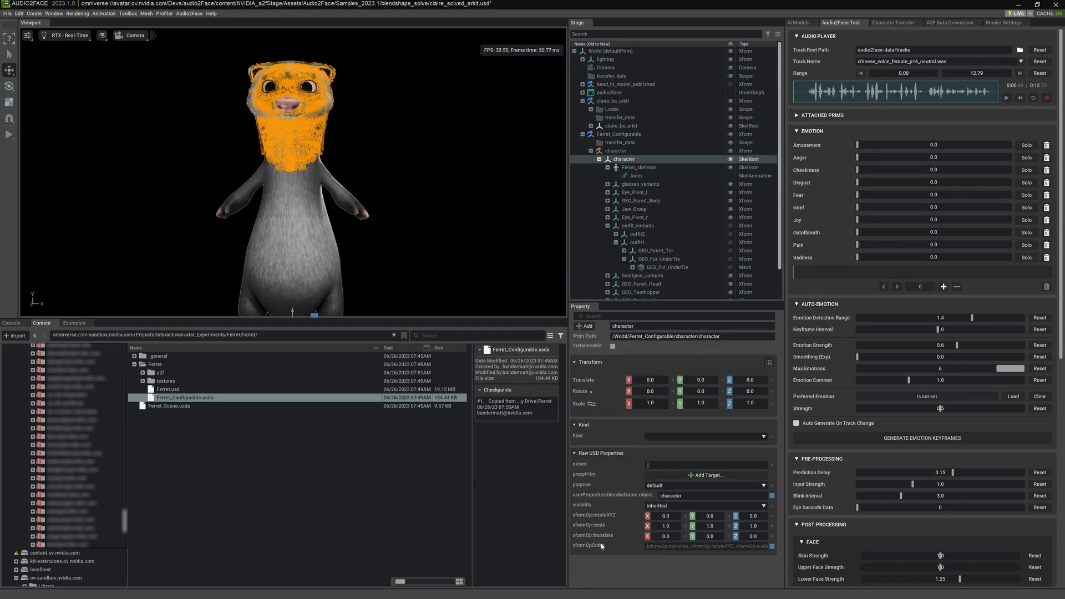
click(639, 168)
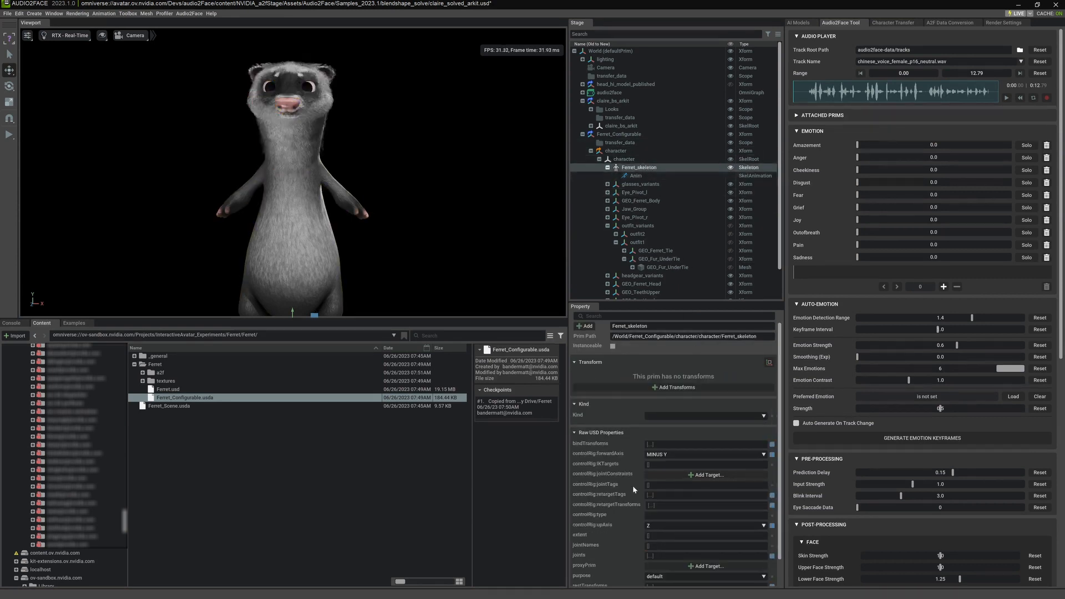
scroll(618, 479, down, 1)
scroll(617, 509, up, 1)
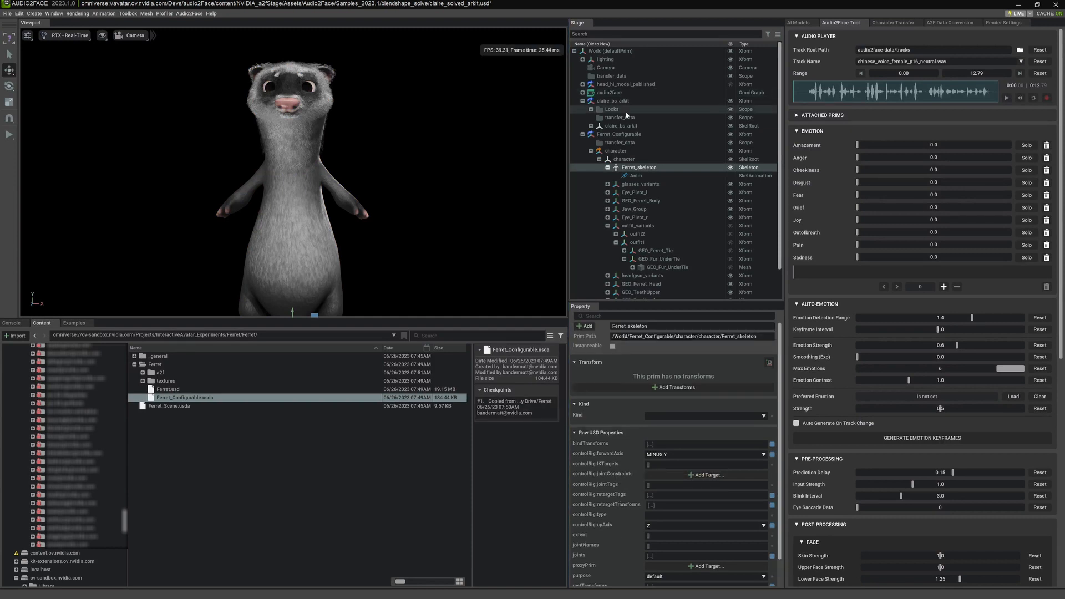
- Add the Skeletal Animation property to Ferret_skeleton
right_click(634, 170)
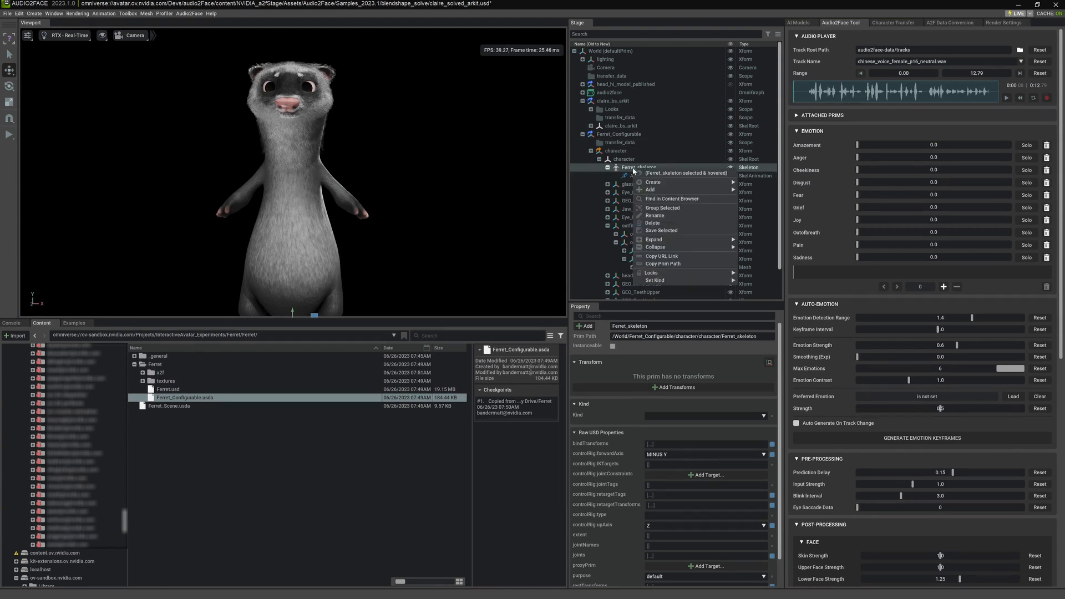
click(630, 171)
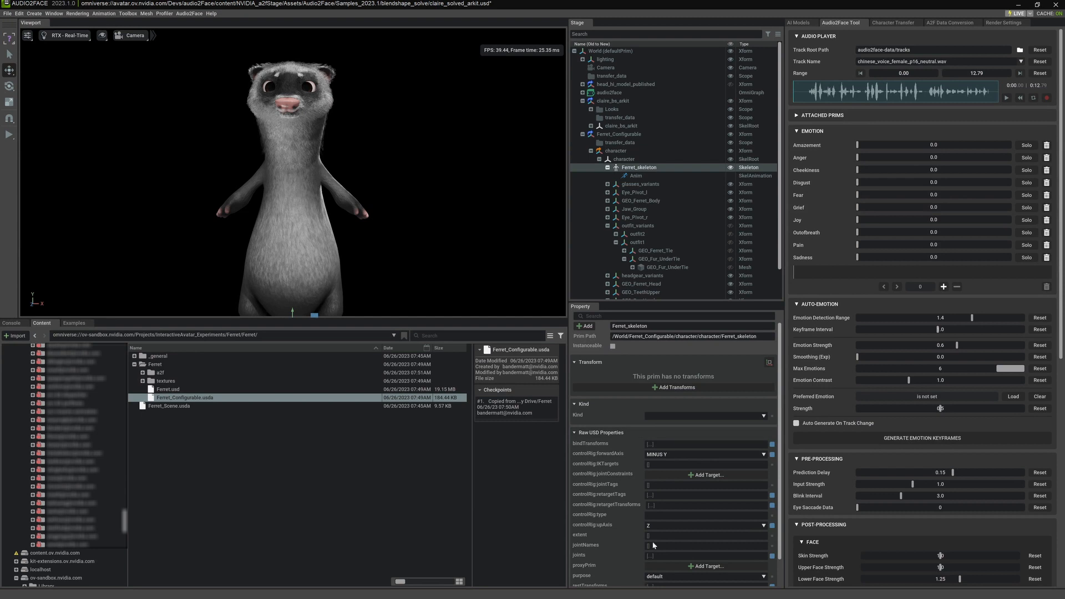
right_click(639, 172)
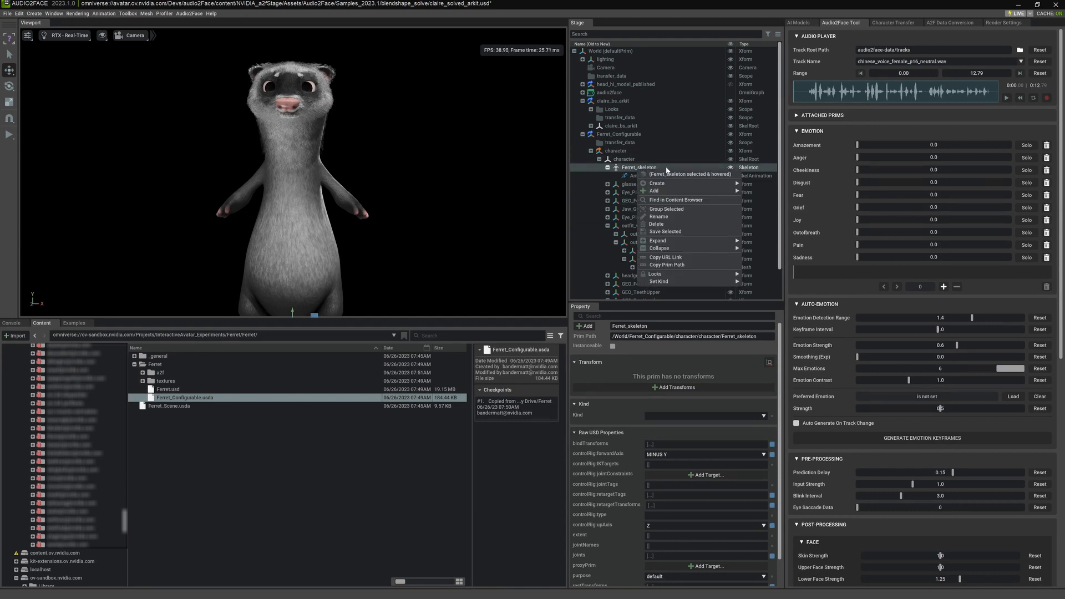
mouse_move(674, 248)
mouse_move(658, 194)
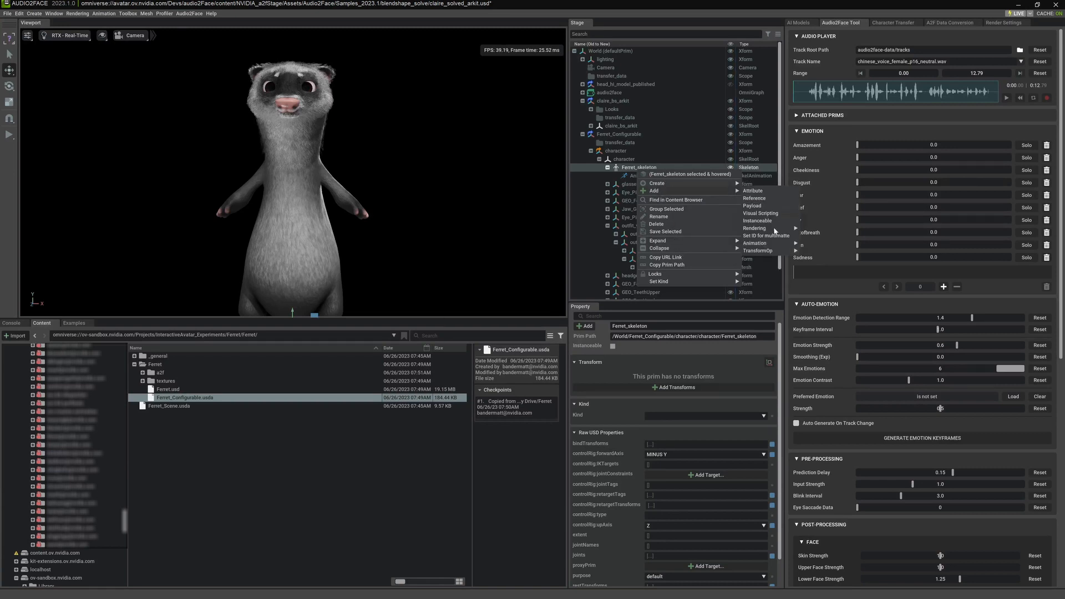
mouse_move(766, 248)
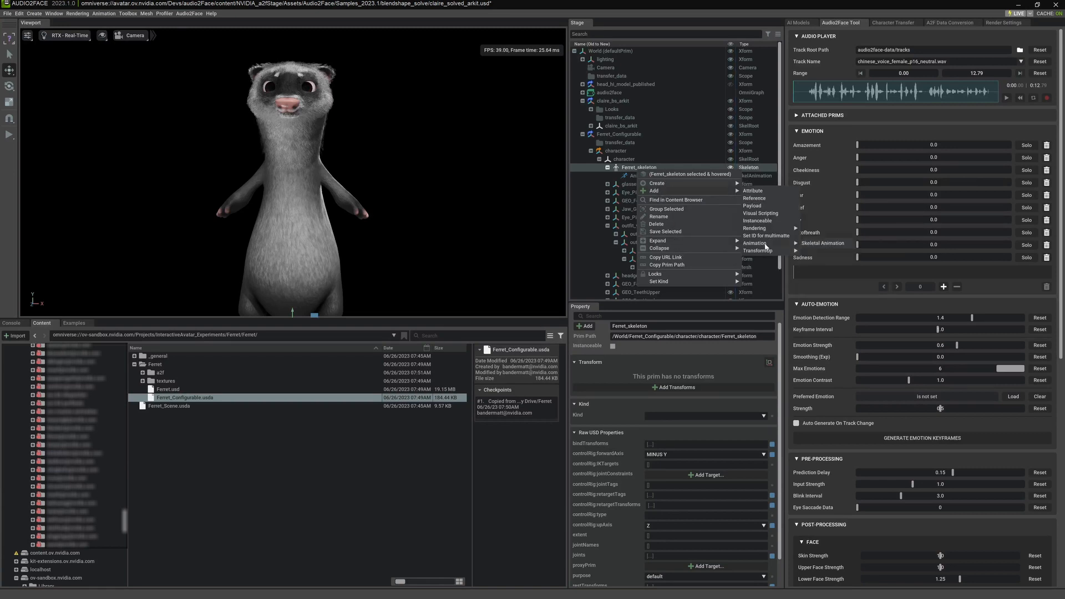
click(816, 246)
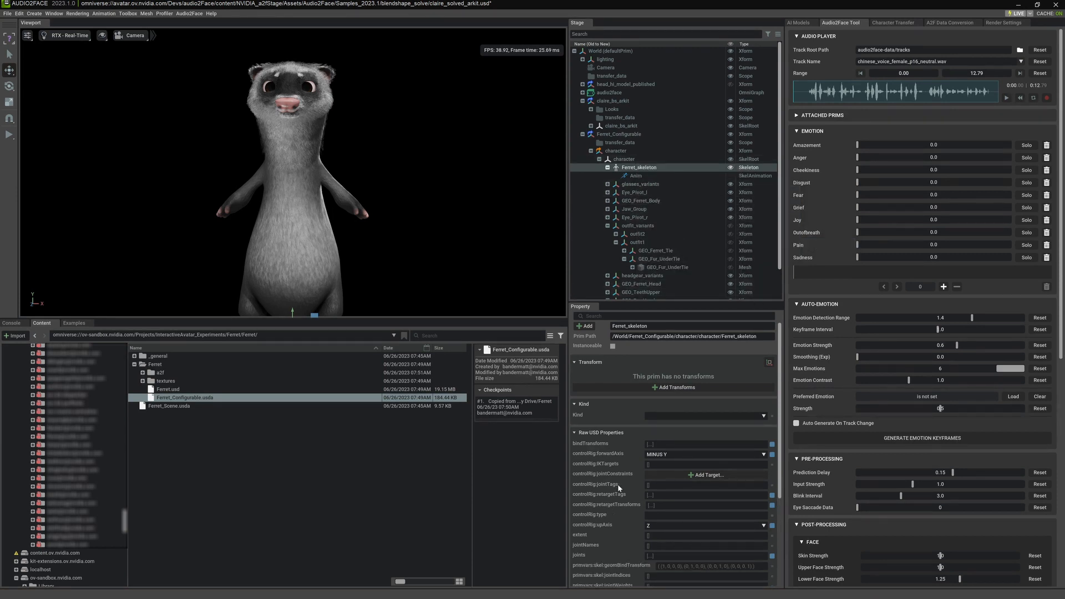
- Set Ferret_skeleton's skeletal Animation Source to its own child animation, Anim
scroll(629, 475, down, 5)
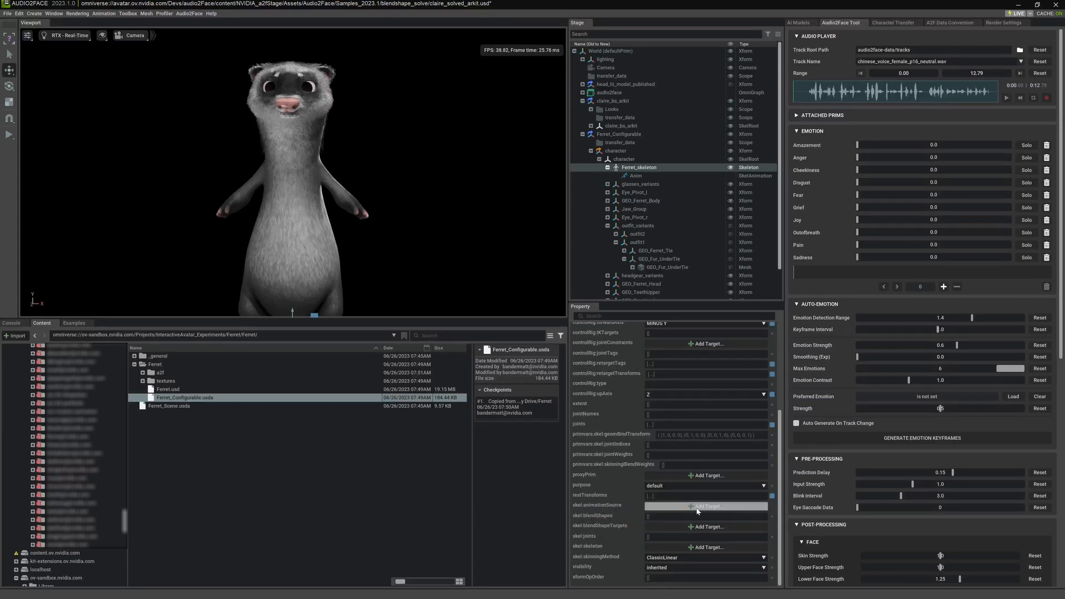
click(645, 176)
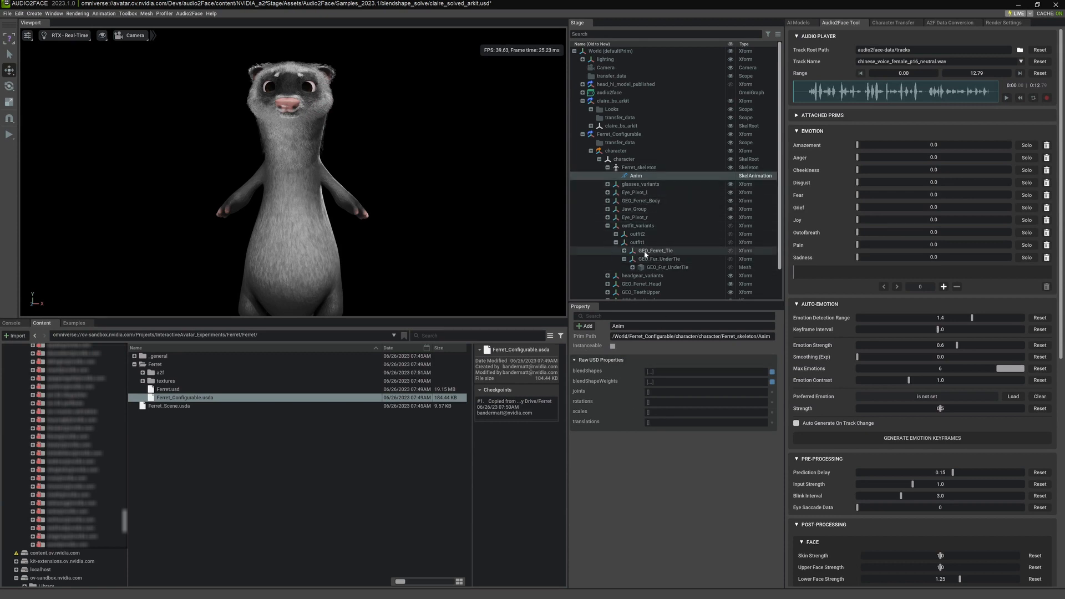
click(665, 168)
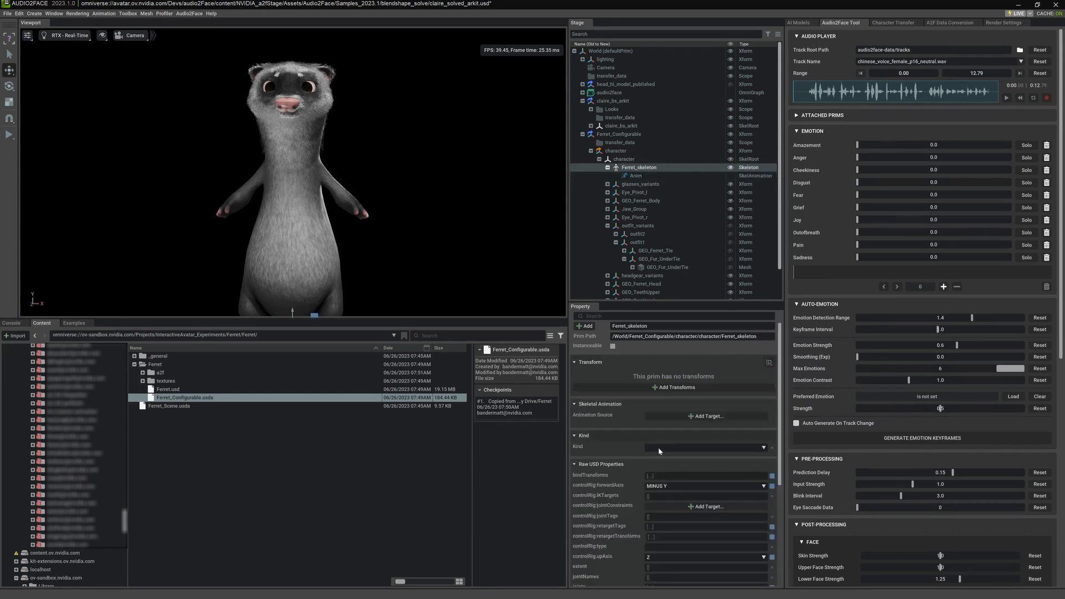
click(712, 416)
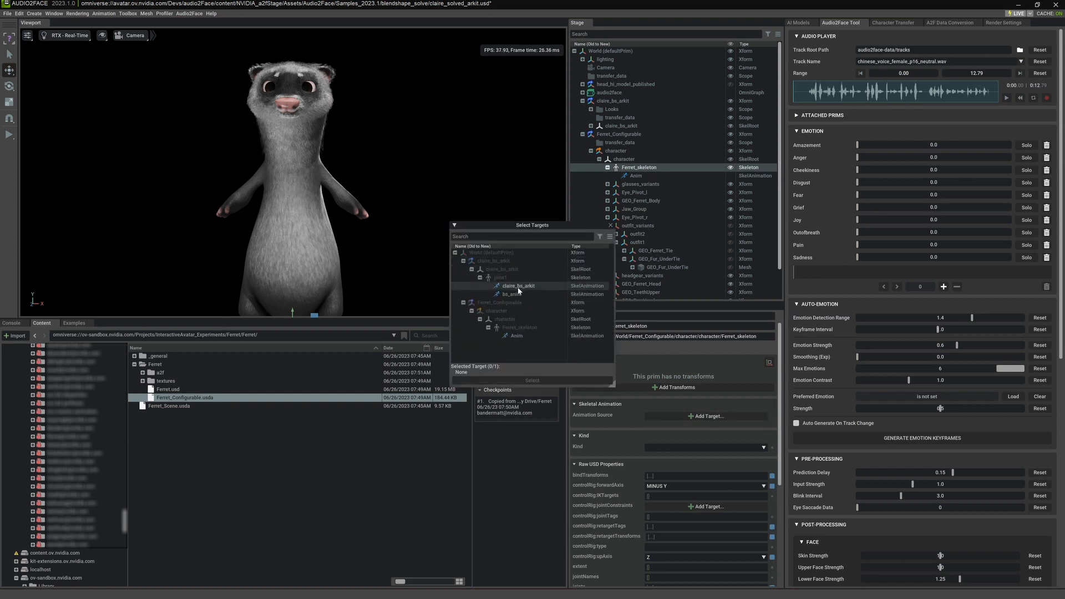
click(521, 336)
click(543, 381)
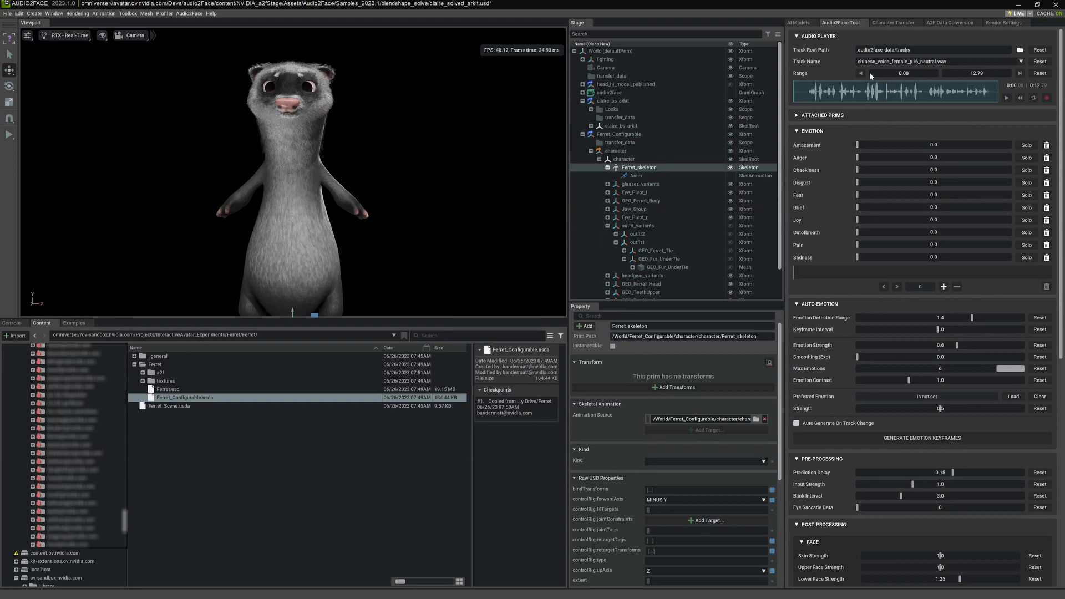
- Scrub to about 3 seconds in the audio track, and move claire_bs_arkit beside the ferret to about X 48.8, Y 57.7
click(864, 96)
click(855, 95)
middle_drag(403, 252, 352, 172)
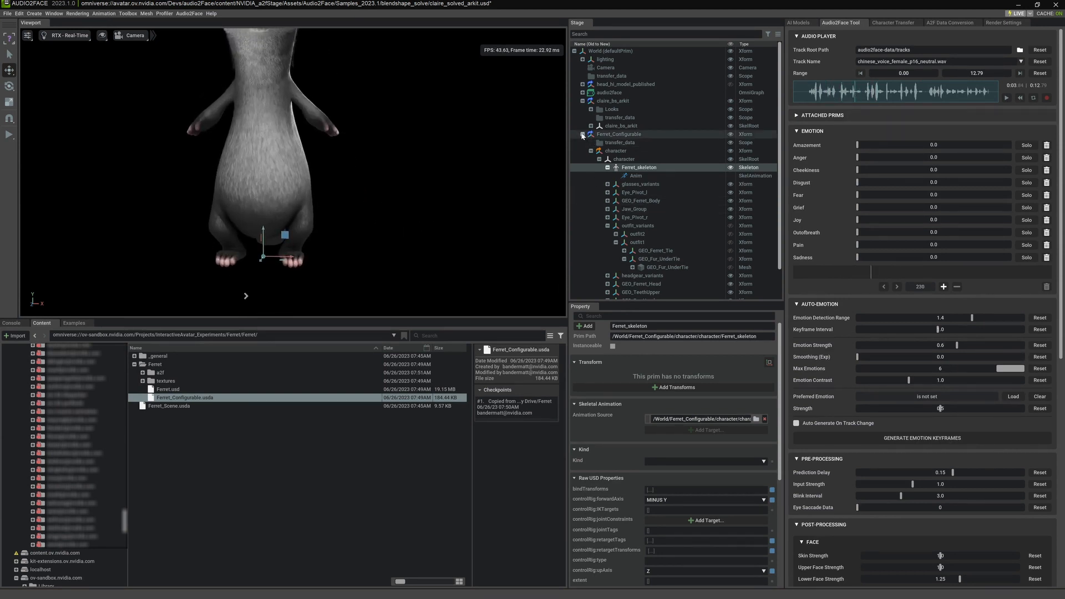
click(609, 101)
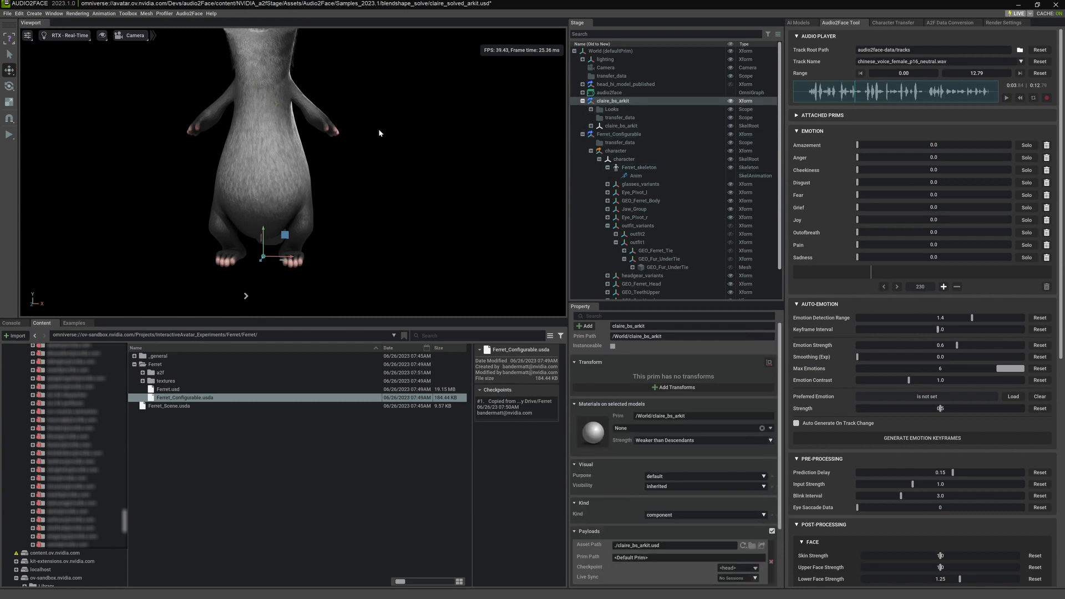
key(f)
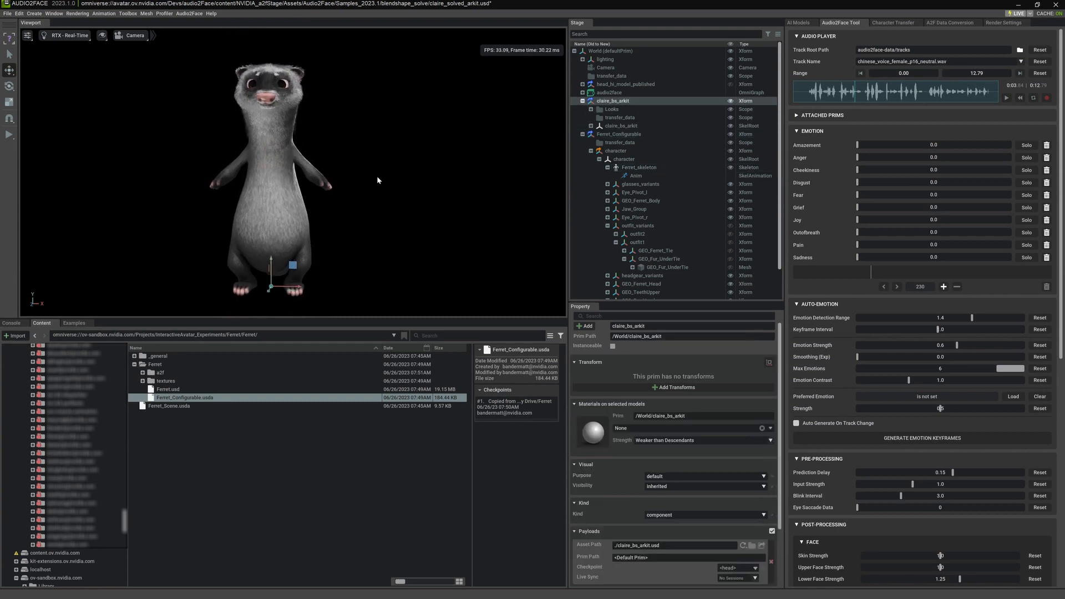
drag(306, 250, 347, 204)
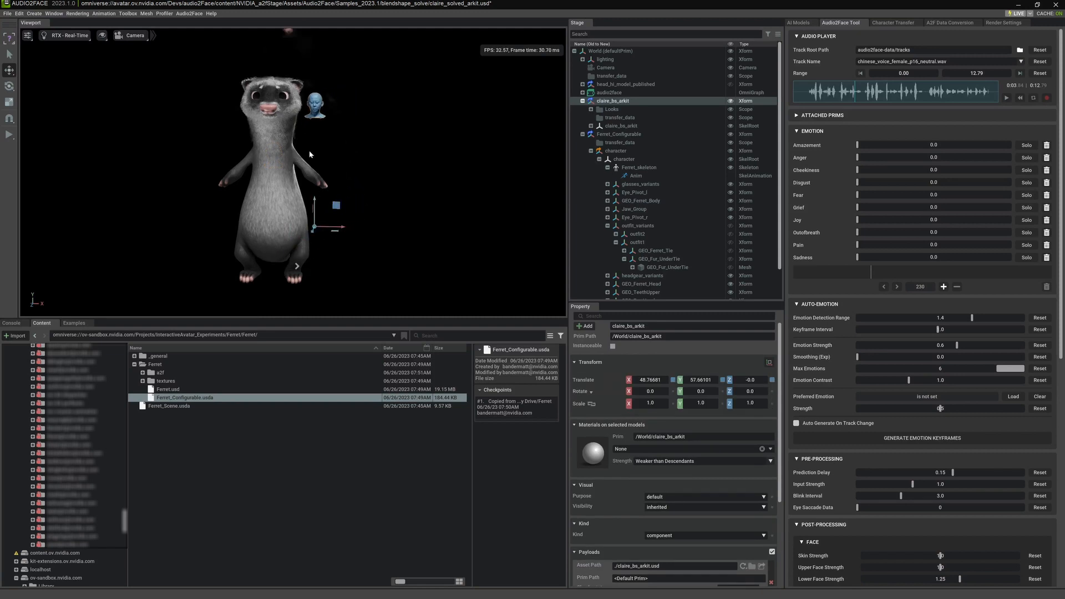
- View the ferret and the Claire head together, and scrub the audio track to about 4 seconds to compare their facial motion
alt+drag(310, 155, 279, 165)
scroll(364, 155, up, 3)
middle_drag(364, 154, 368, 203)
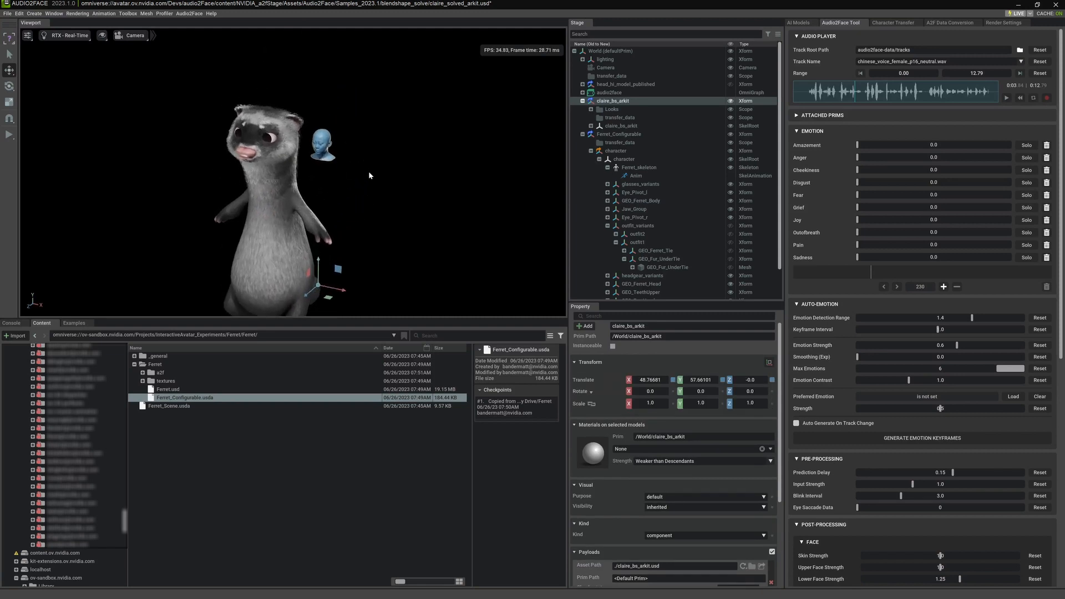
alt+right_drag(370, 173, 533, 180)
alt+drag(333, 188, 368, 166)
click(457, 153)
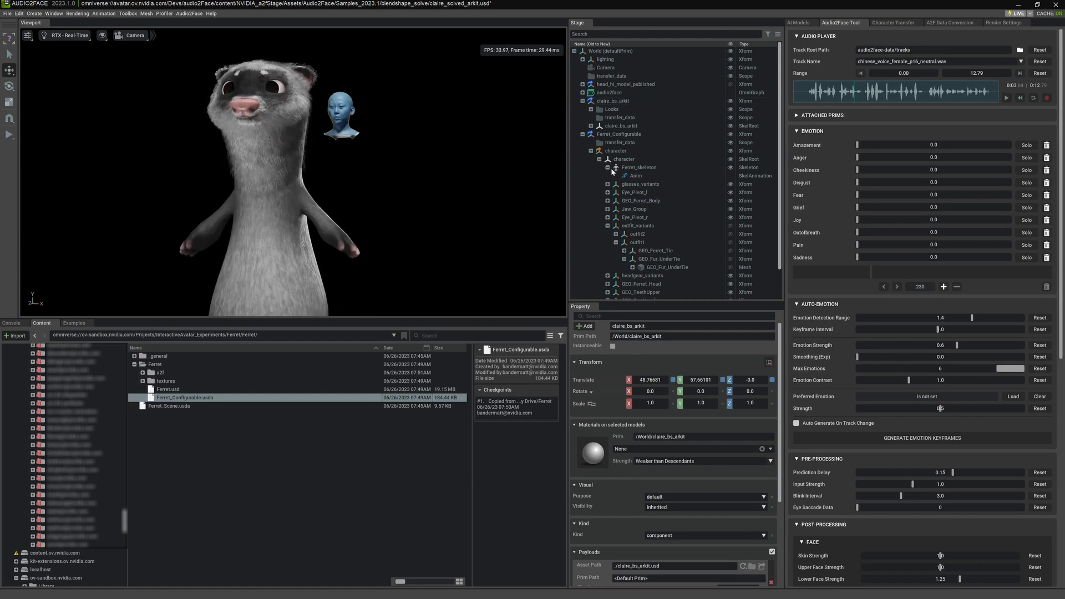
drag(852, 94, 889, 90)
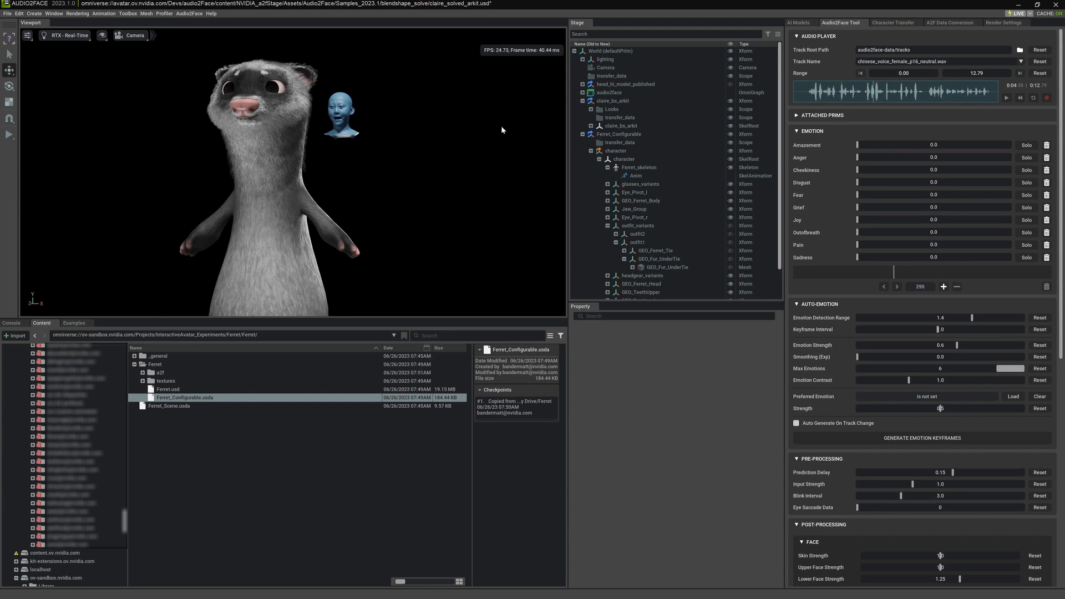
- Inspect the Claire head's neutral mesh and the bs_anim blendshape properties under joint1, and compare them with Ferret_skeleton
click(340, 99)
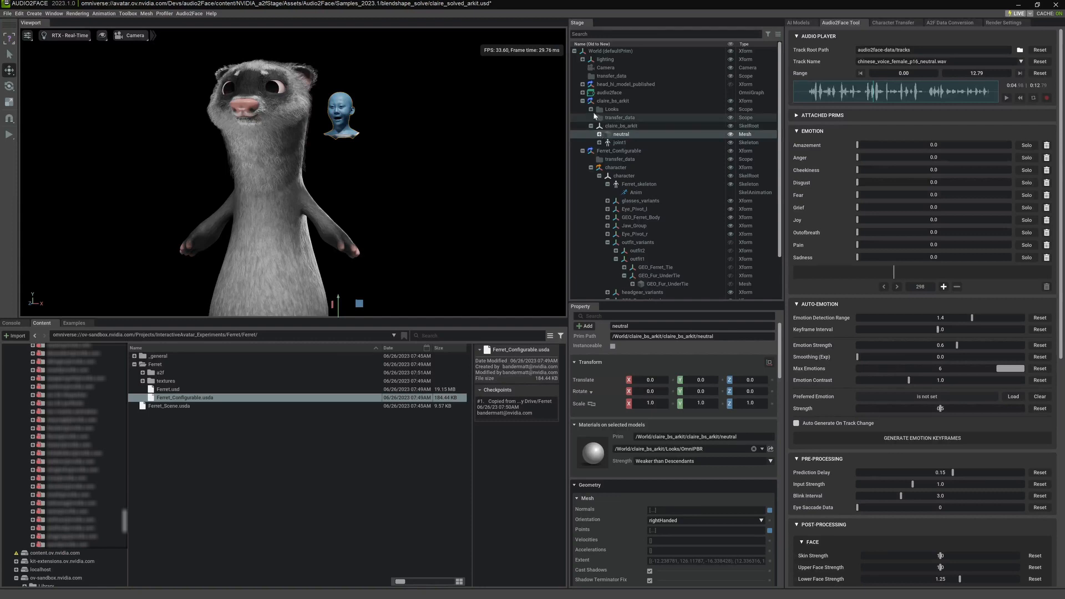
click(600, 143)
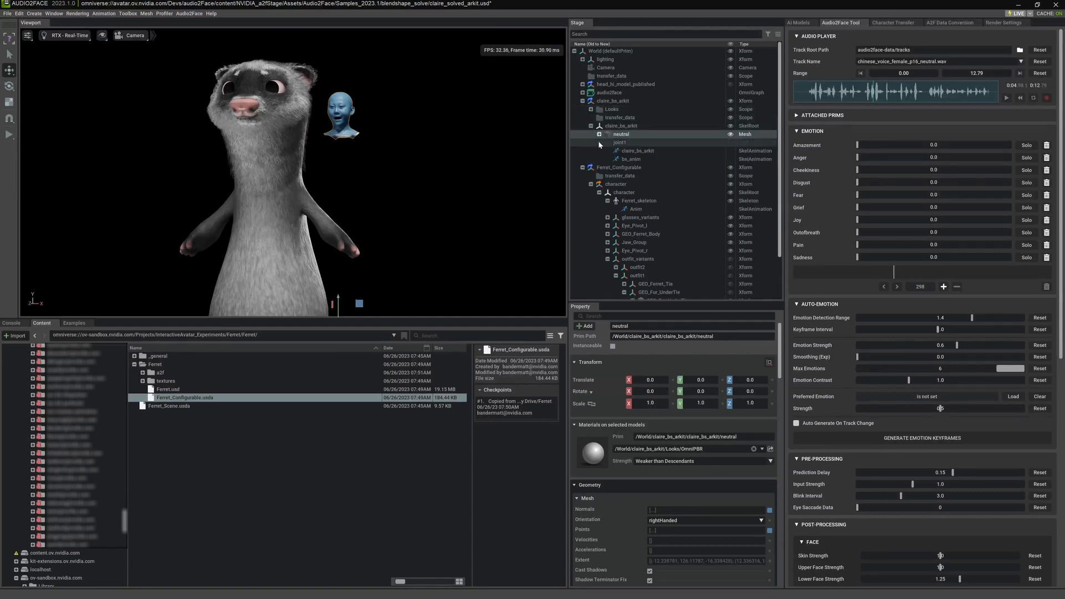
click(641, 160)
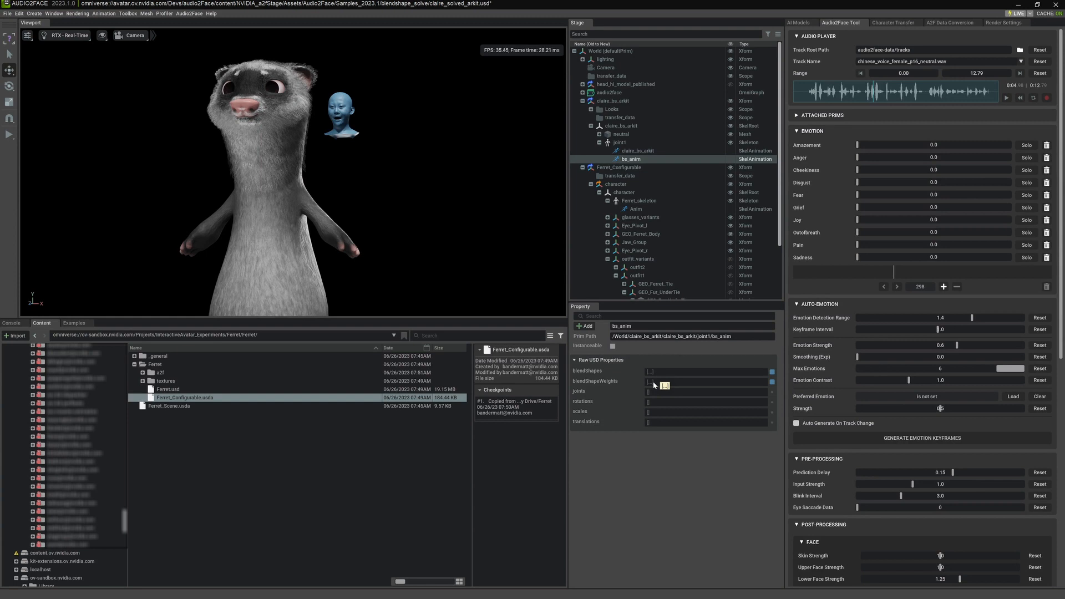
click(638, 201)
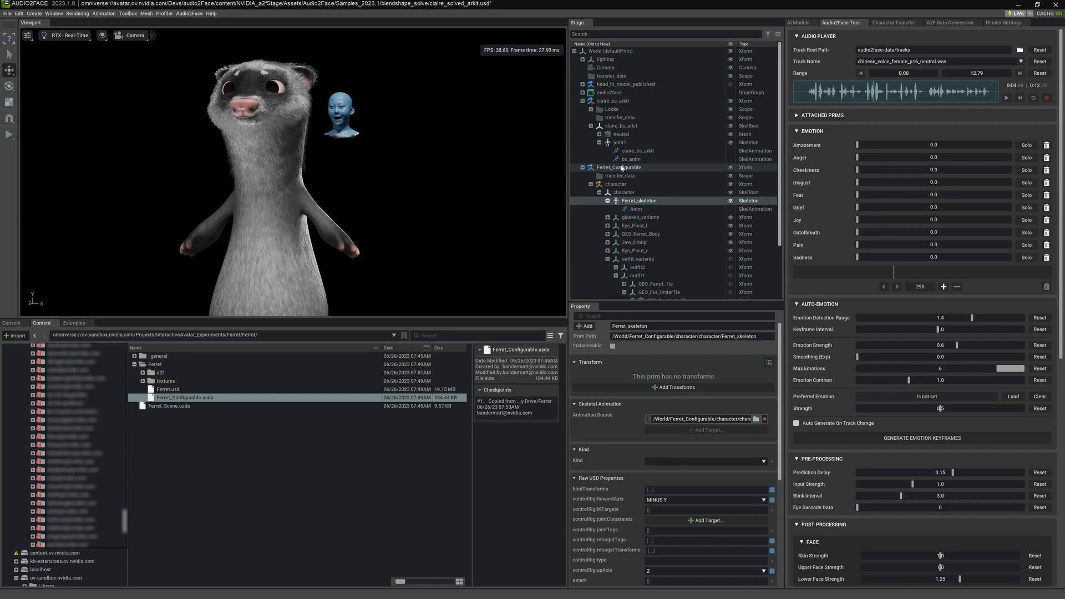
- Examine the neutral mesh's Skeletal Binding, blendshape targets and raw USD properties, and review its child blendshapes in the stage
click(622, 135)
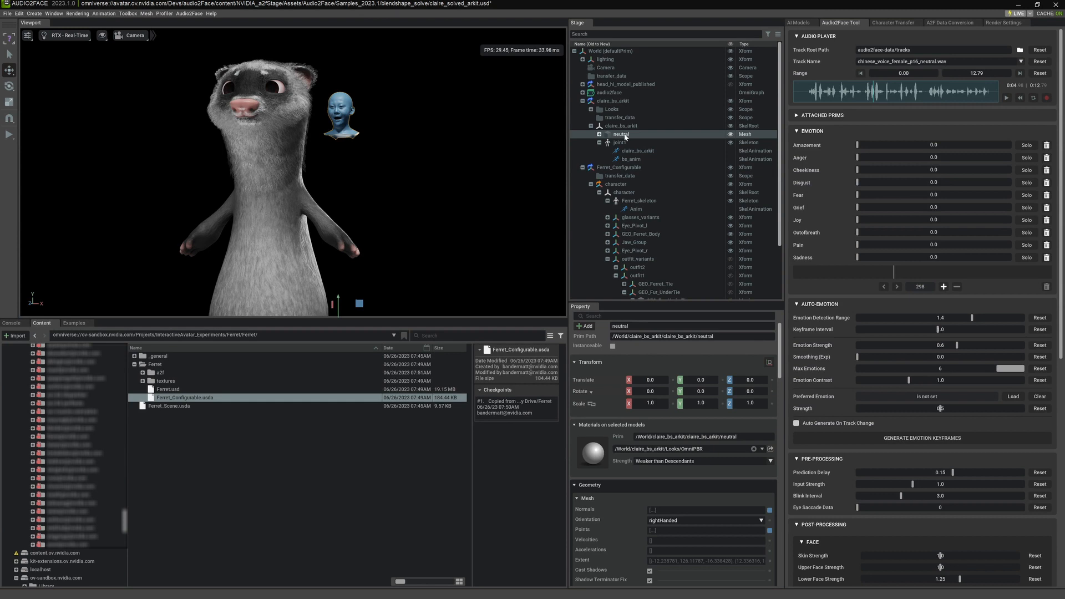
scroll(698, 503, down, 10)
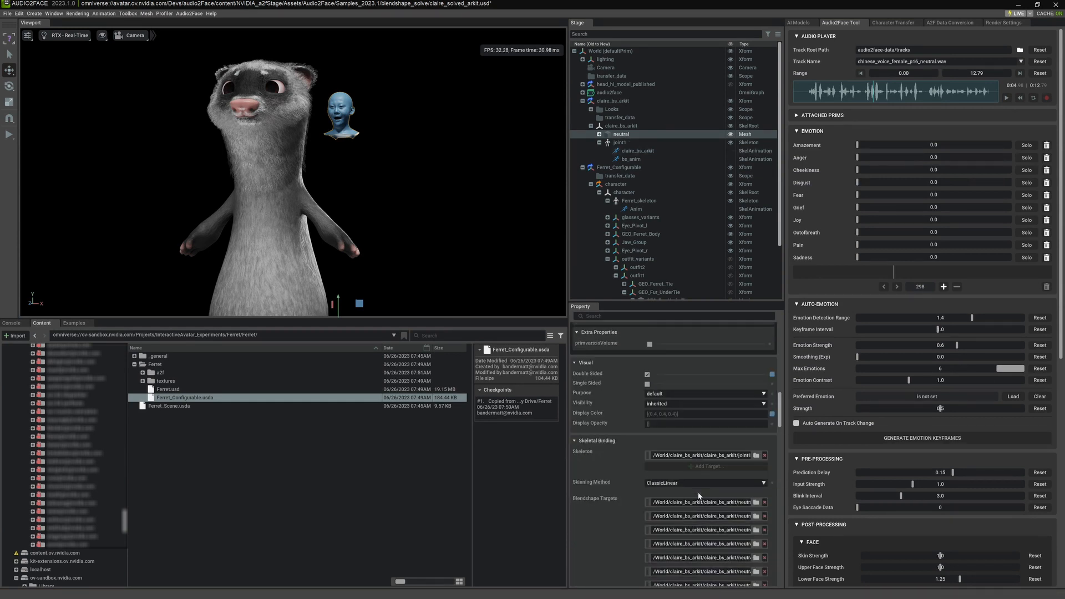
scroll(698, 496, down, 8)
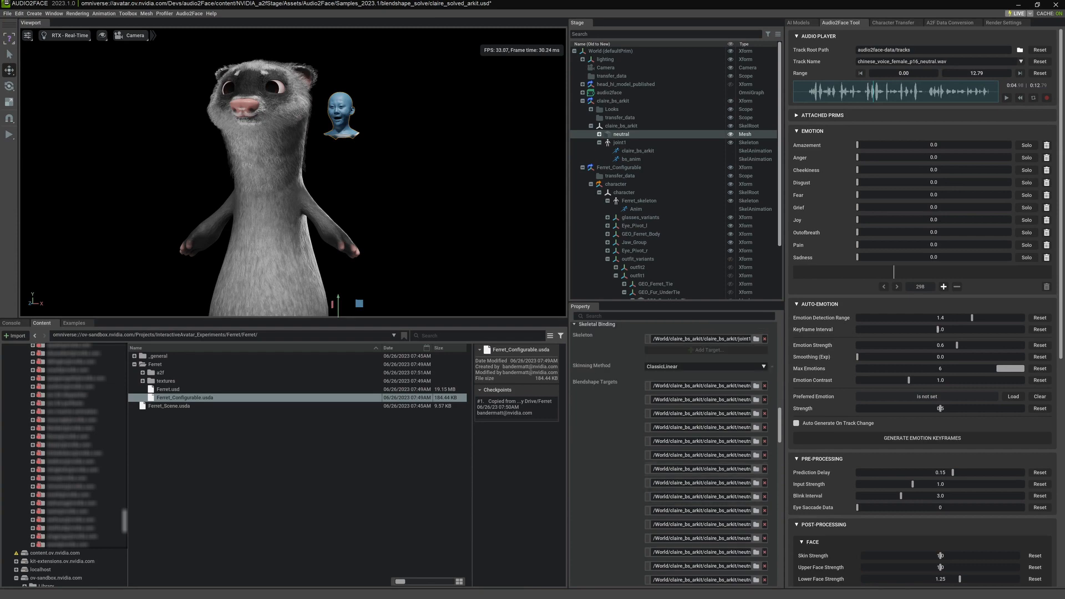
scroll(691, 470, down, 8)
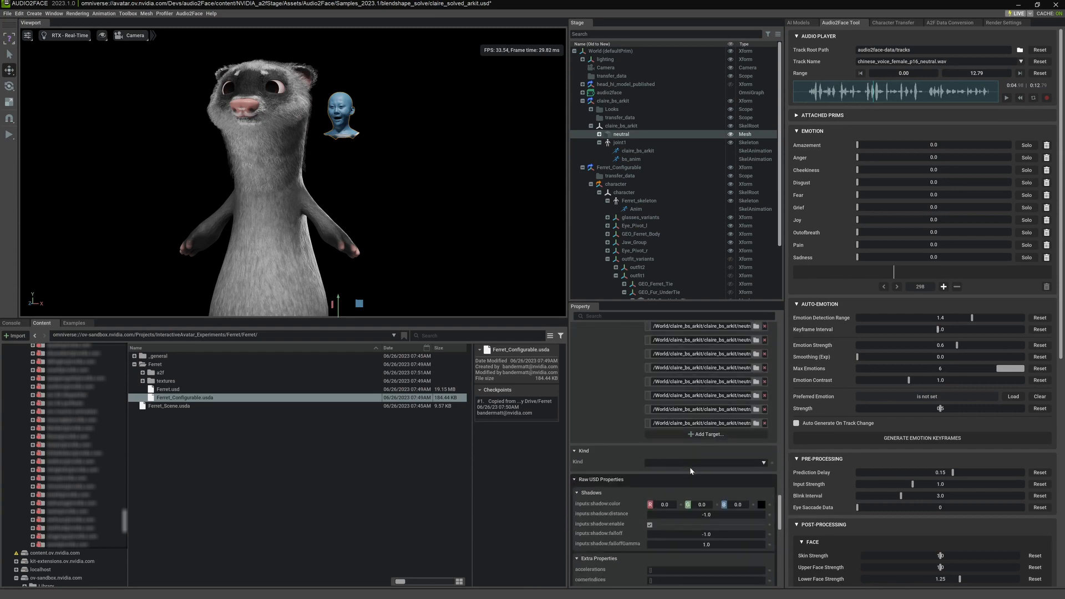
scroll(690, 467, down, 6)
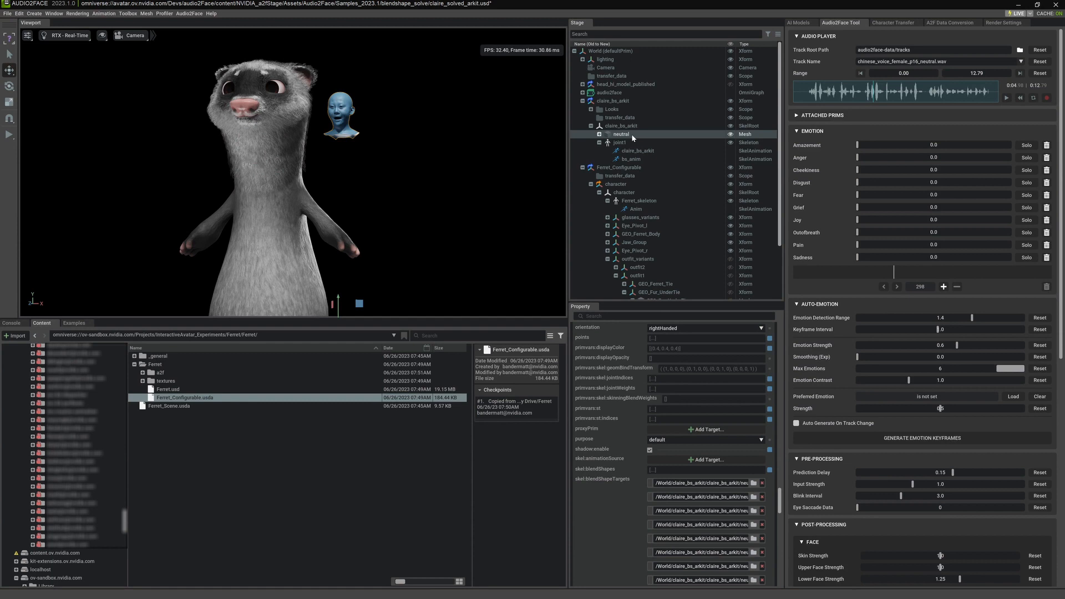
click(600, 134)
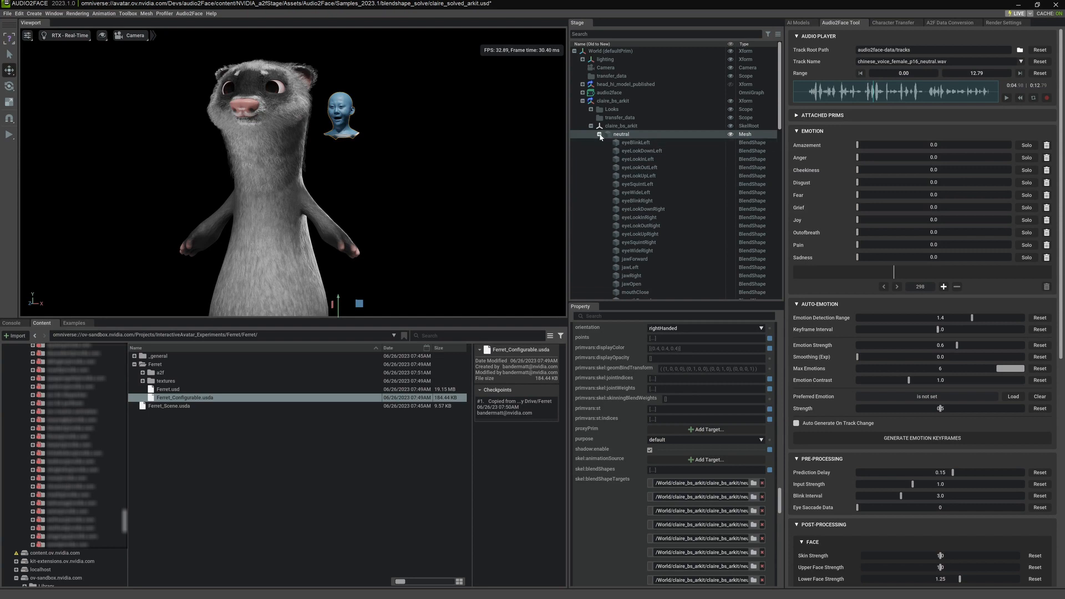
click(599, 135)
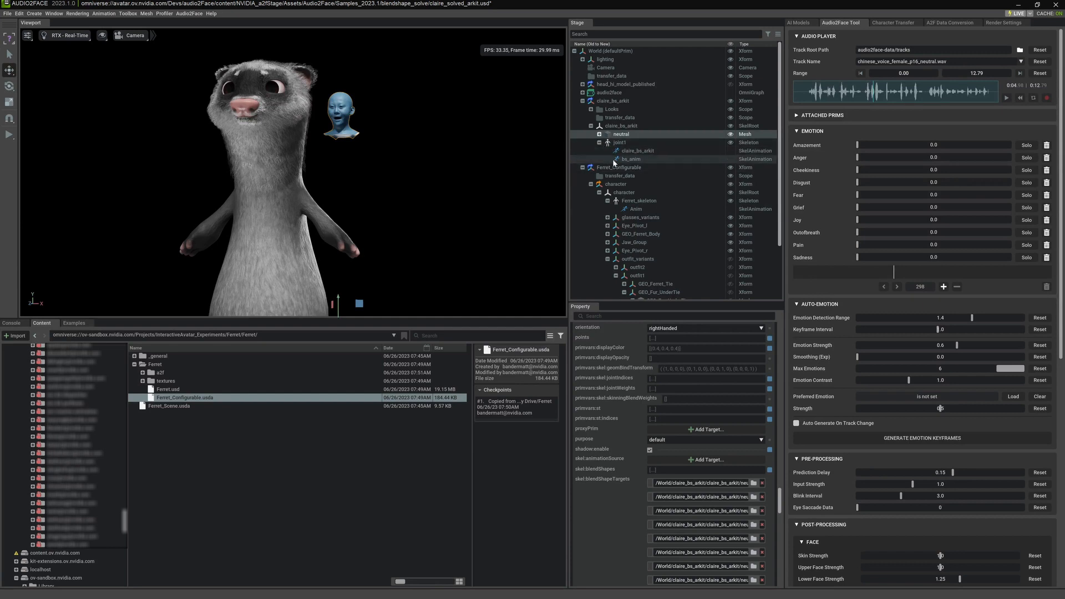
- Open the graph of the audio2face OmniGraph prim
double_click(54, 335)
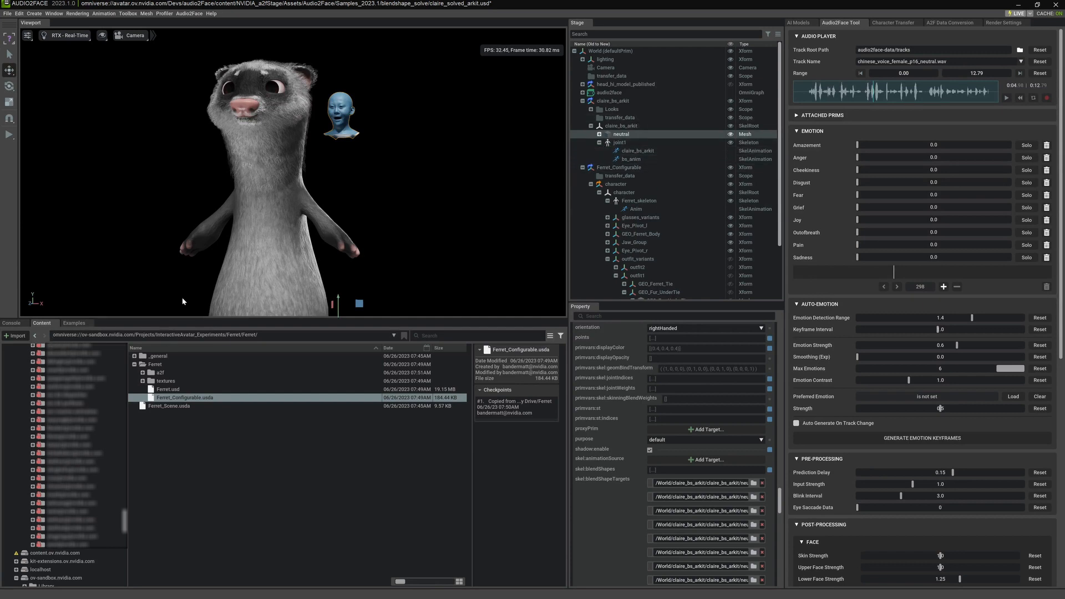
click(615, 93)
right_click(618, 94)
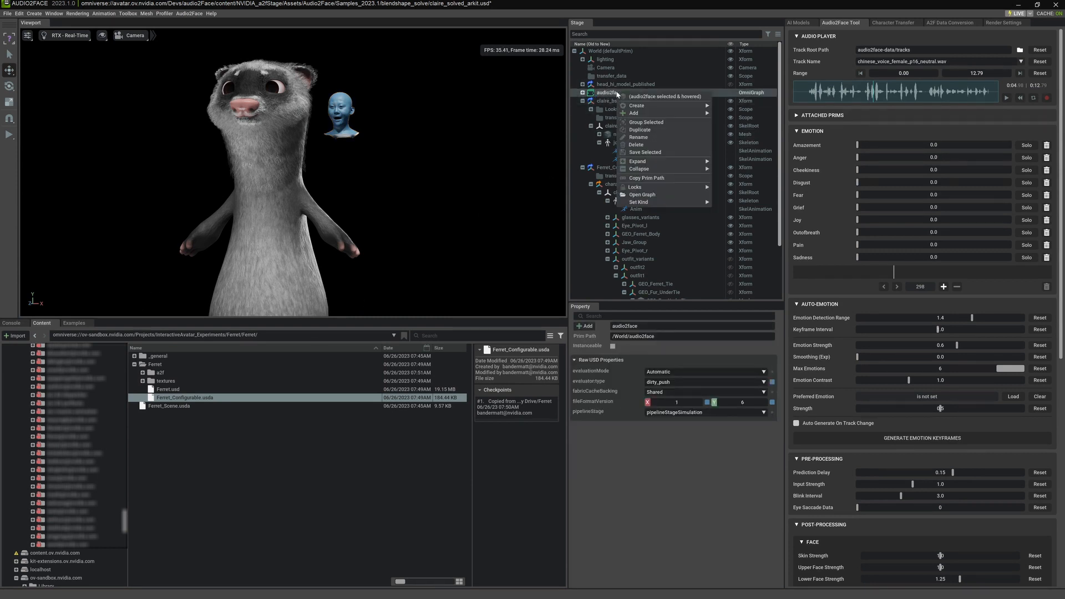
click(638, 194)
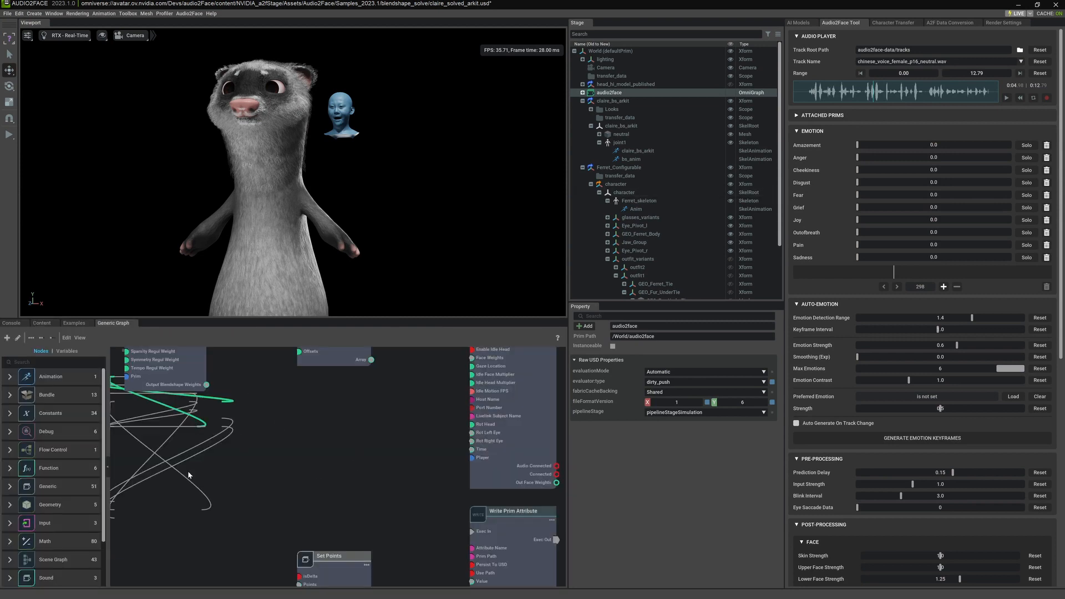
- Locate the Blendshape Solve node in the audio2face graph and select it to inspect its properties
middle_drag(331, 481, 235, 483)
middle_drag(375, 443, 366, 455)
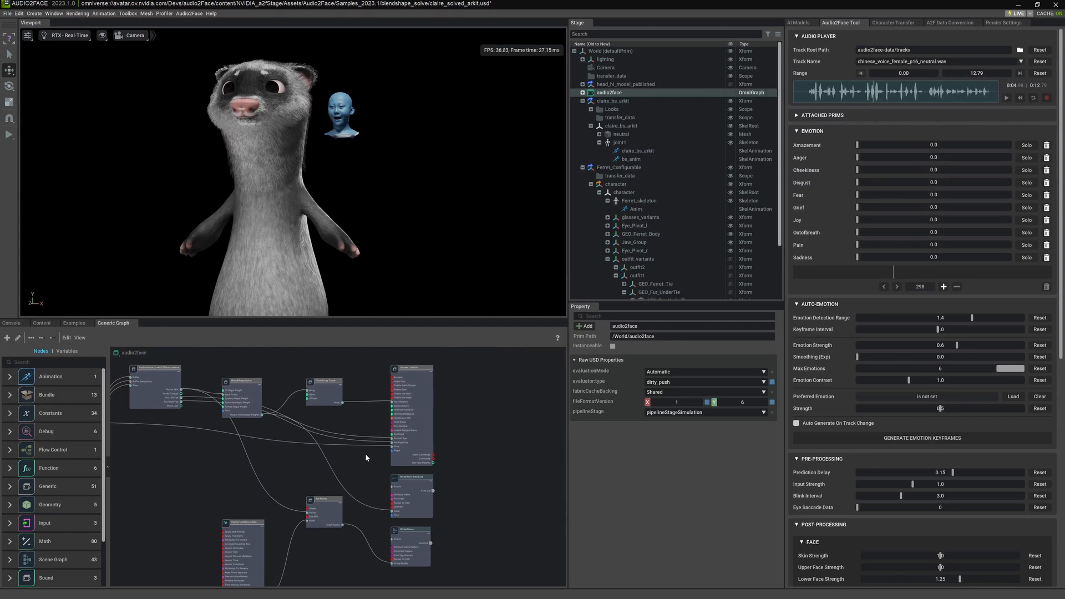
scroll(377, 437, up, 2)
middle_drag(358, 418, 354, 448)
scroll(355, 450, up, 2)
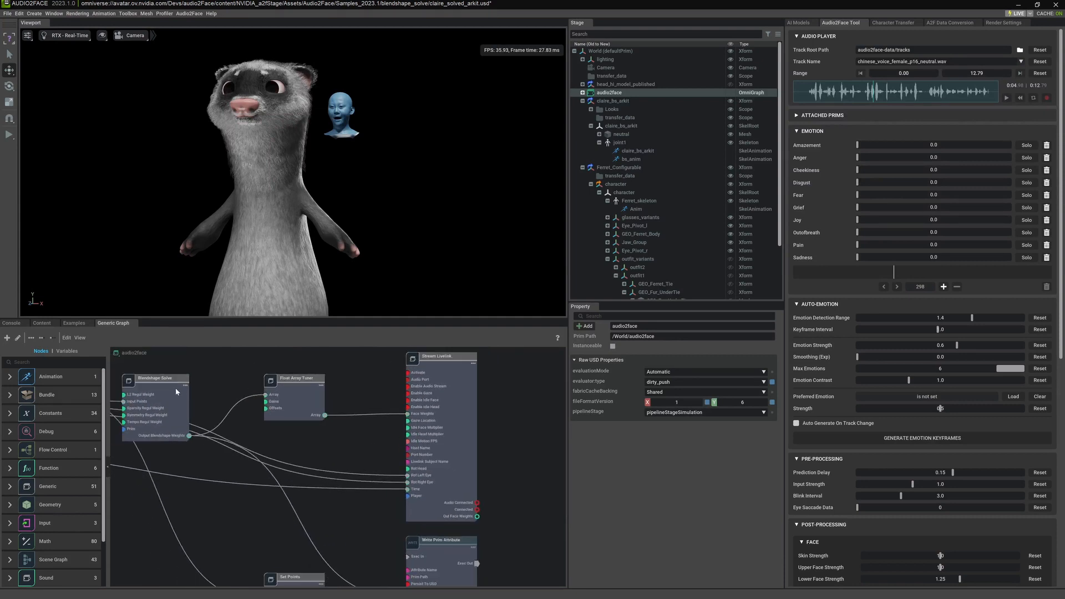
click(176, 387)
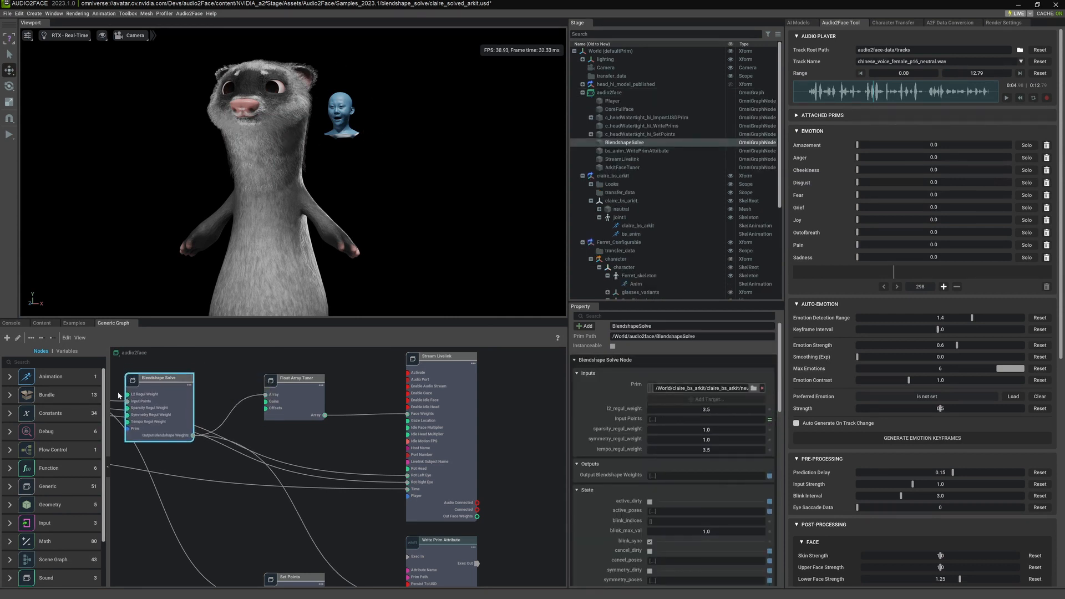
- Trace the Blendshape Solve output to the existing Write Prim Attribute node and inspect that node's target prim path and attribute name
drag(170, 406, 182, 403)
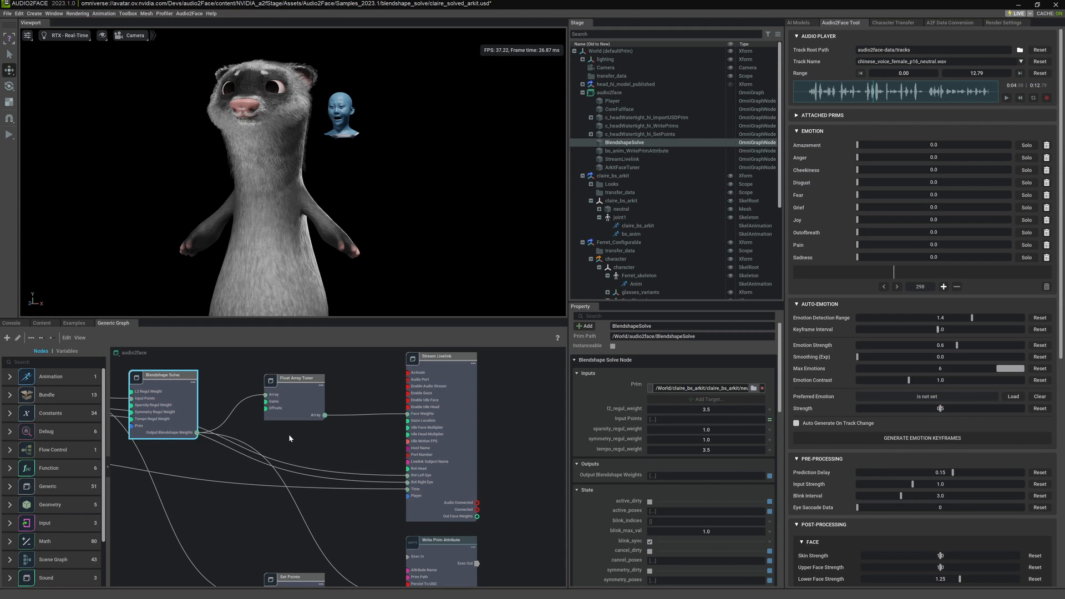
middle_drag(289, 436, 256, 397)
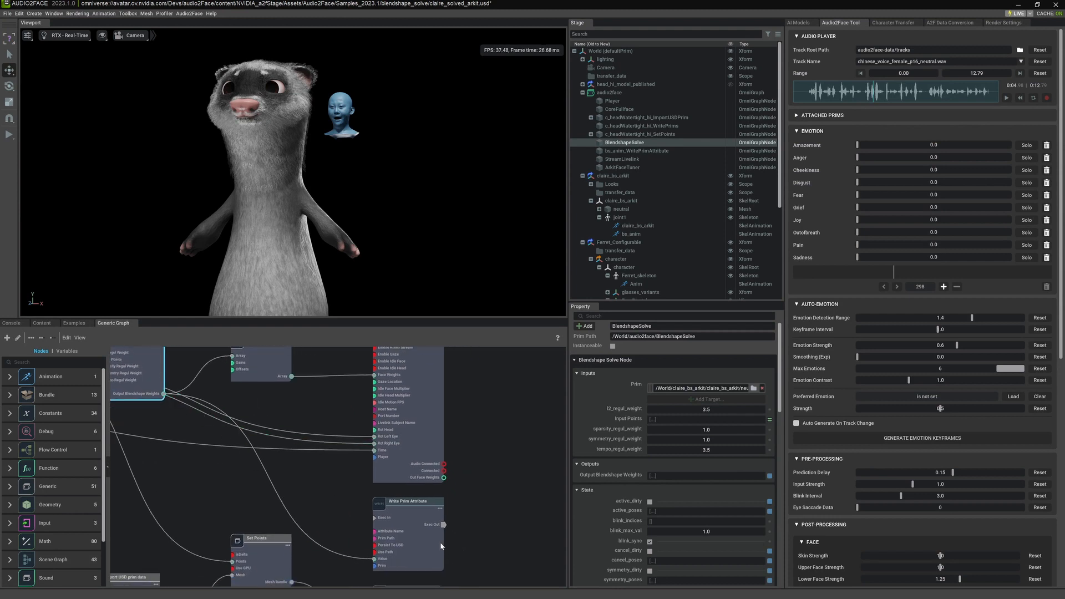
drag(428, 543, 423, 536)
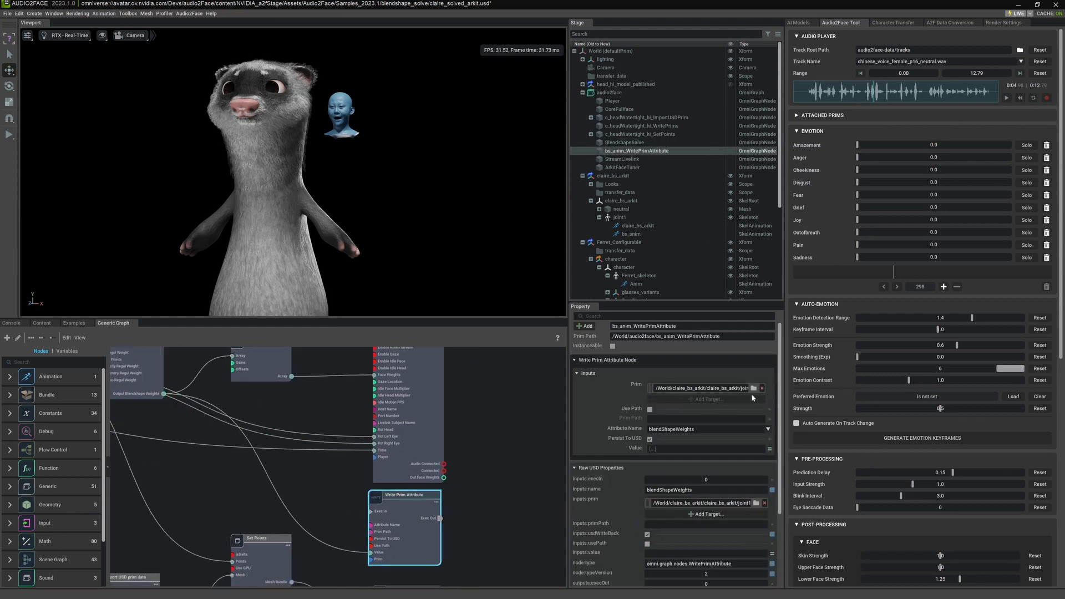
click(727, 388)
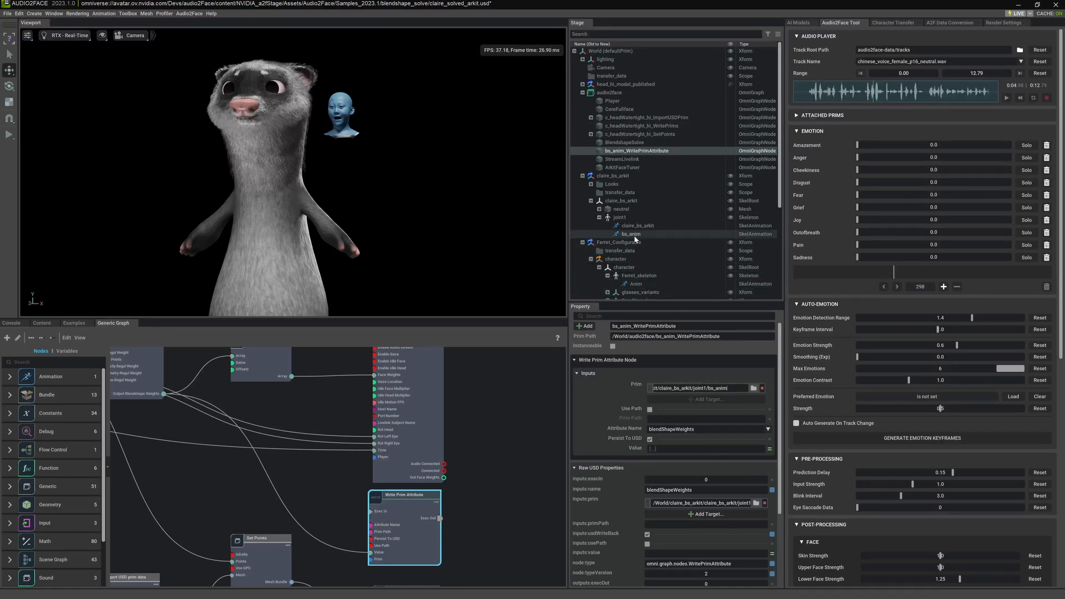
- Create a Write Attribute node for the Anim prim under Ferret_skeleton in the audio2face graph, with blendShapeWeights as its attribute name
click(638, 284)
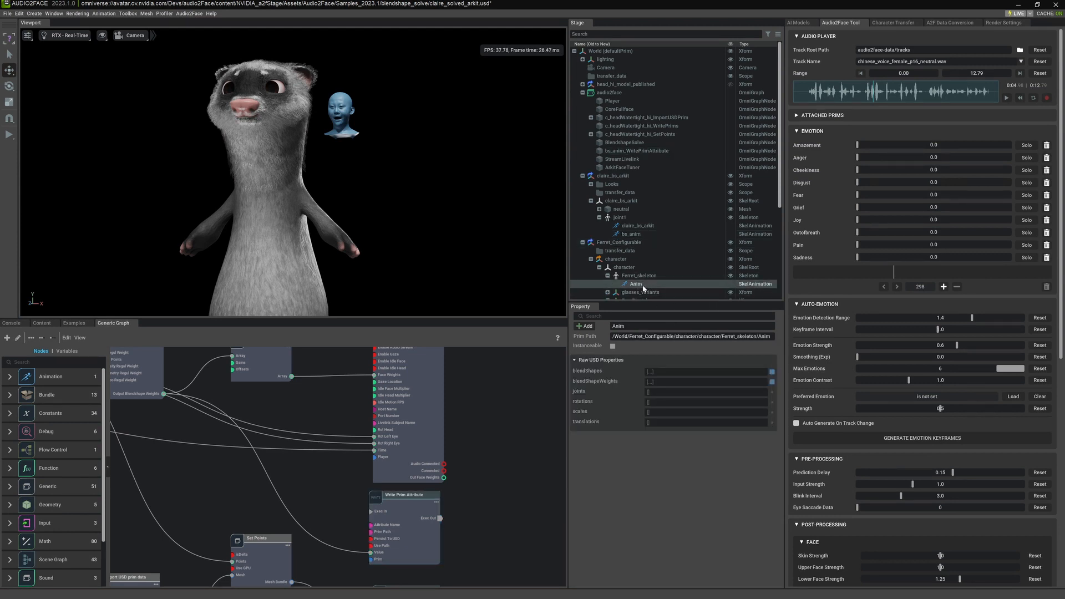
drag(653, 288, 485, 438)
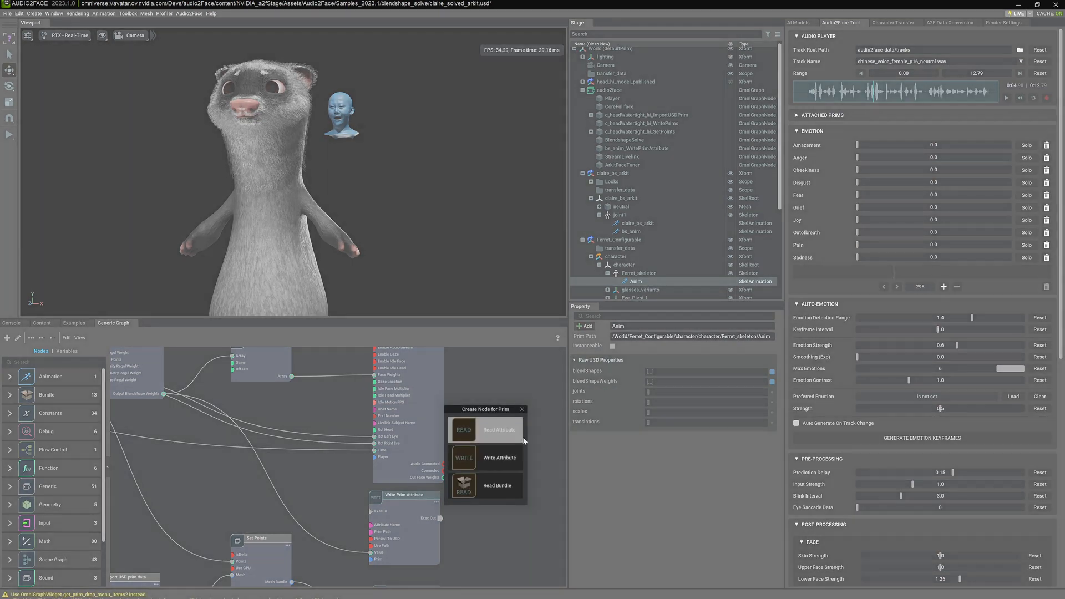
click(521, 460)
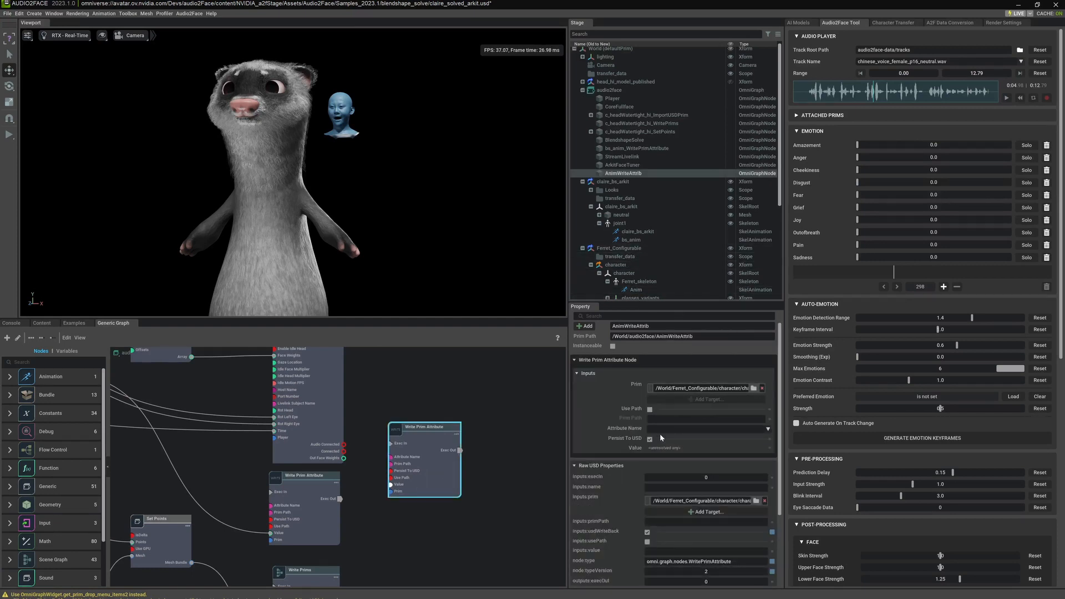
click(768, 429)
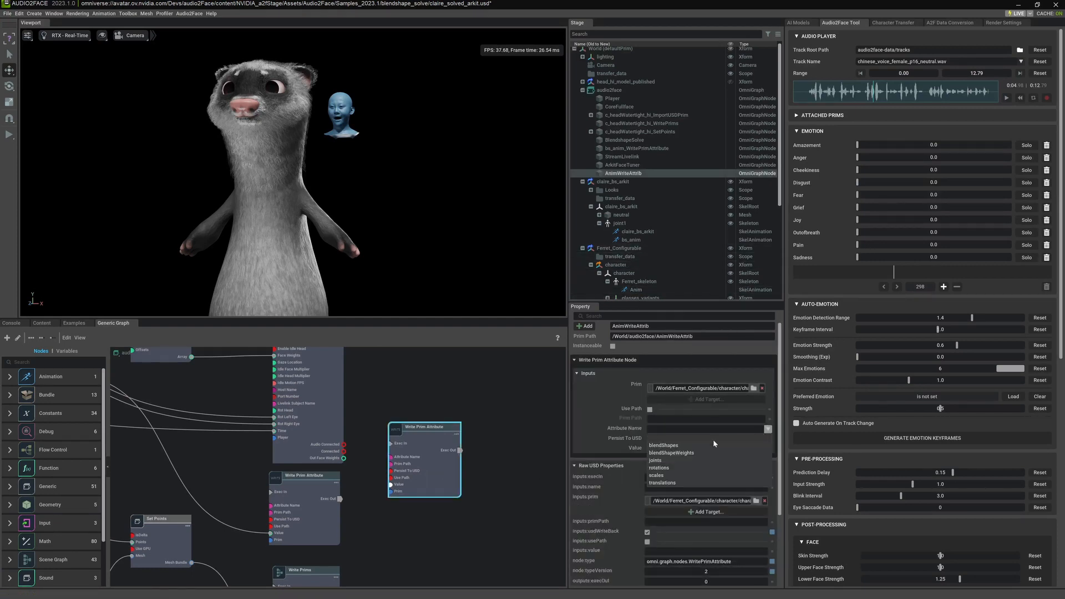
click(673, 453)
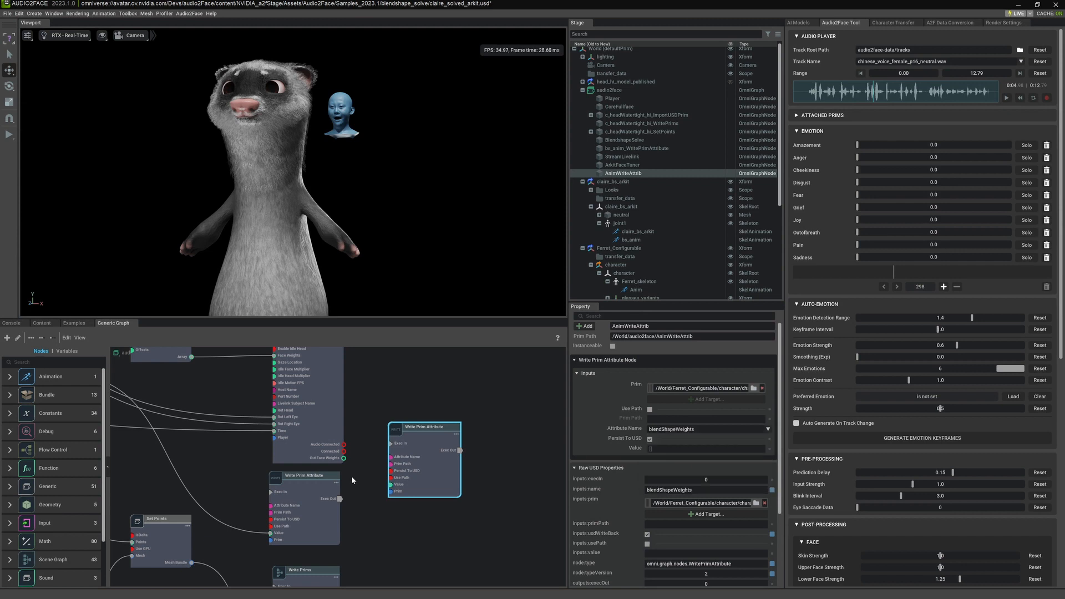
- Review the Float Array Tuner's gains and offsets, and connect its Array output to the Value input of the ferret's Write Prim Attribute node
middle_drag(352, 477, 392, 499)
scroll(241, 510, up, 2)
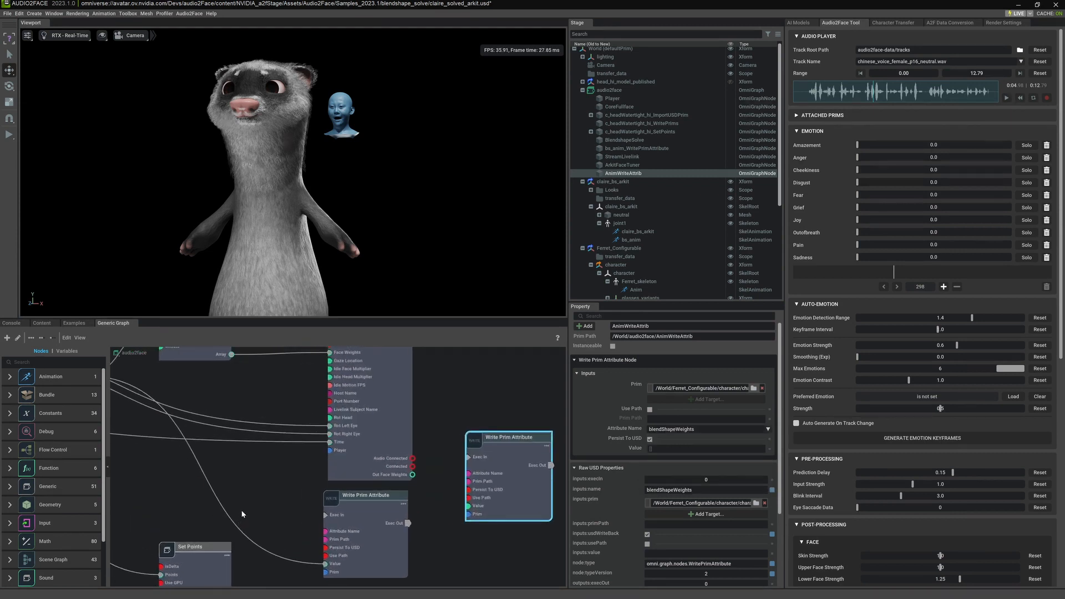
scroll(241, 511, down, 2)
middle_drag(252, 509, 294, 503)
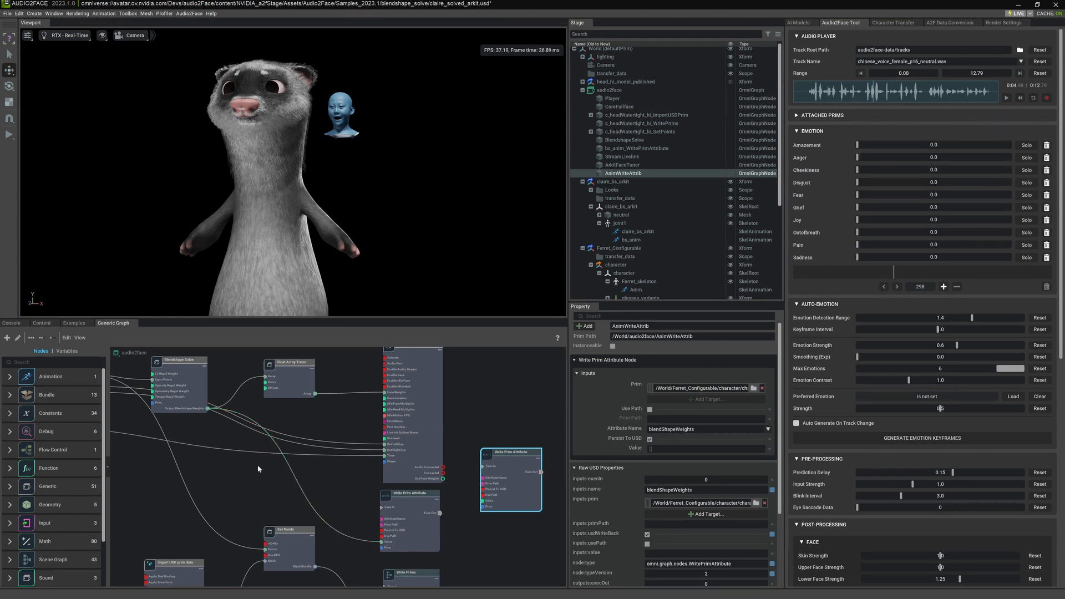
click(299, 381)
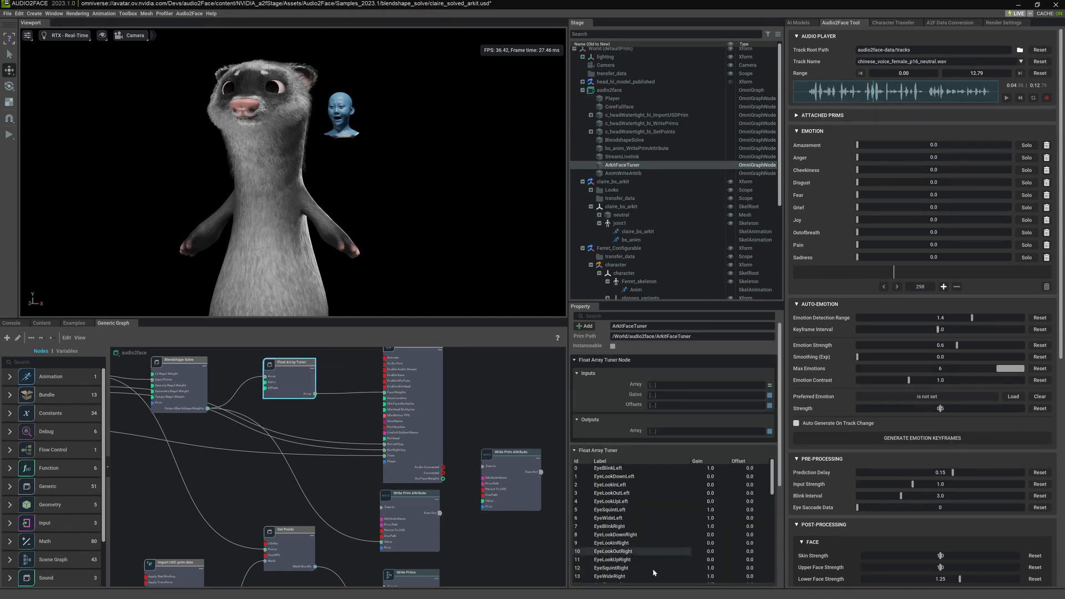
scroll(687, 521, down, 3)
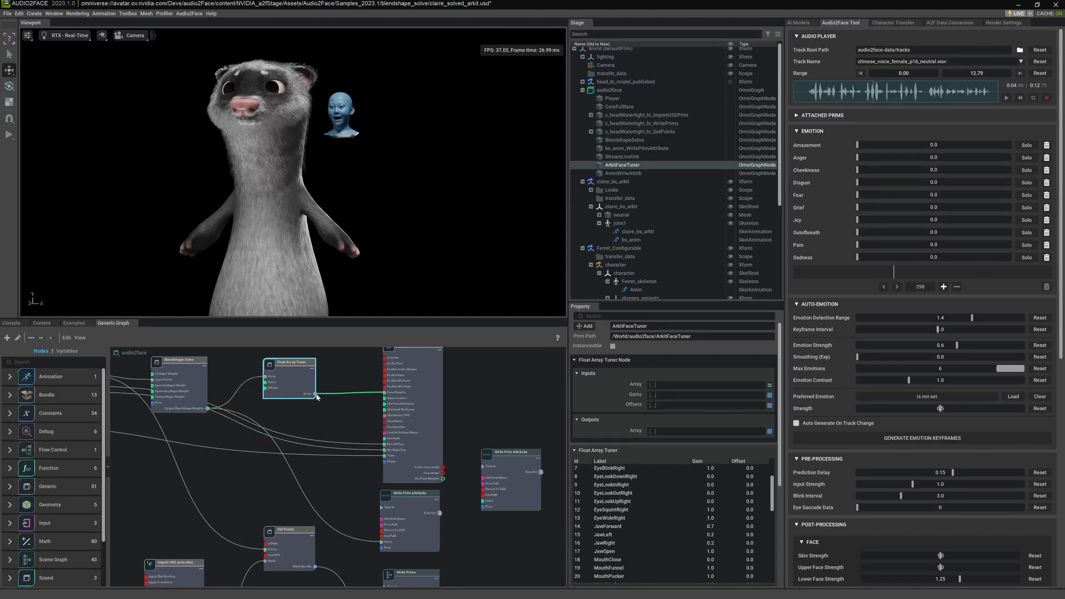
drag(315, 394, 482, 507)
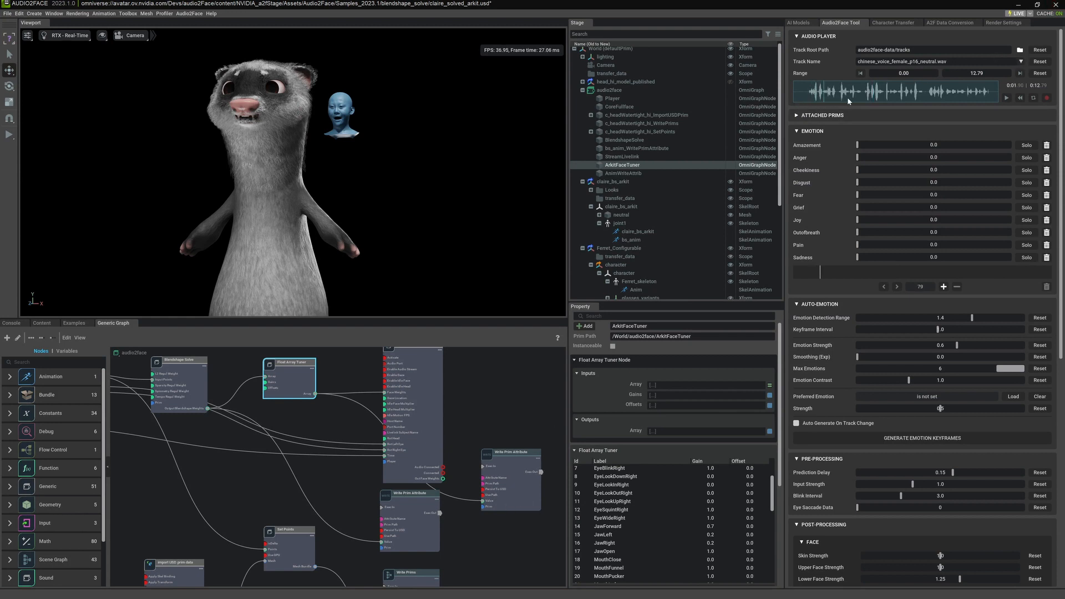
- Scrub through the audio track to the end to check the ferret's lip-sync, and examine its face up close
drag(847, 97, 1008, 102)
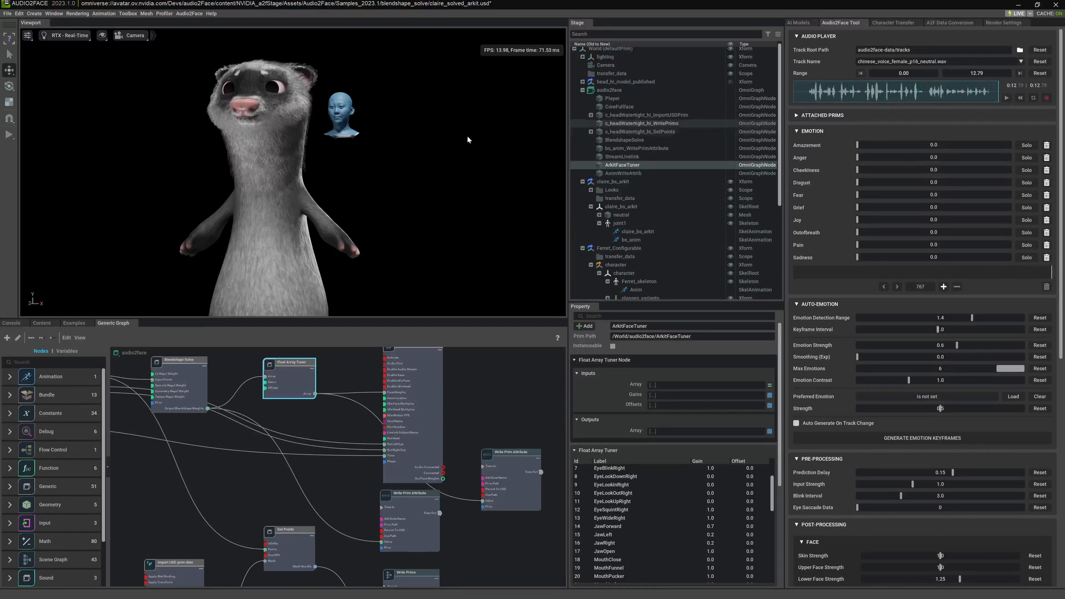
scroll(305, 158, up, 4)
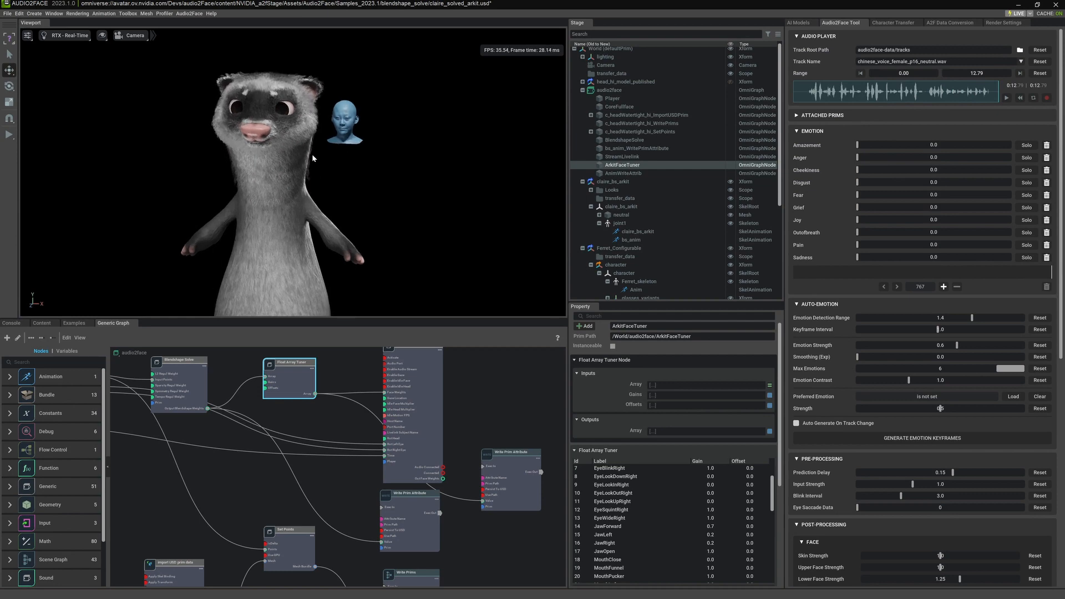
middle_drag(323, 162, 337, 197)
scroll(305, 180, up, 1)
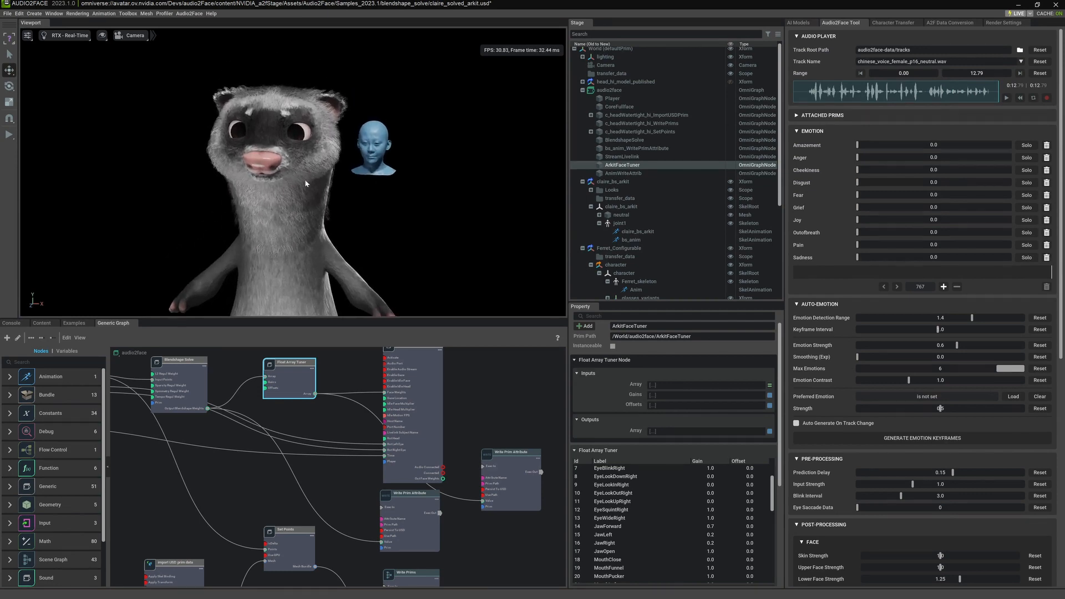
- Select the ferret's head fur, expand the GEO_Fur_Head mesh to review its strand subsets, and hide the mesh
click(287, 179)
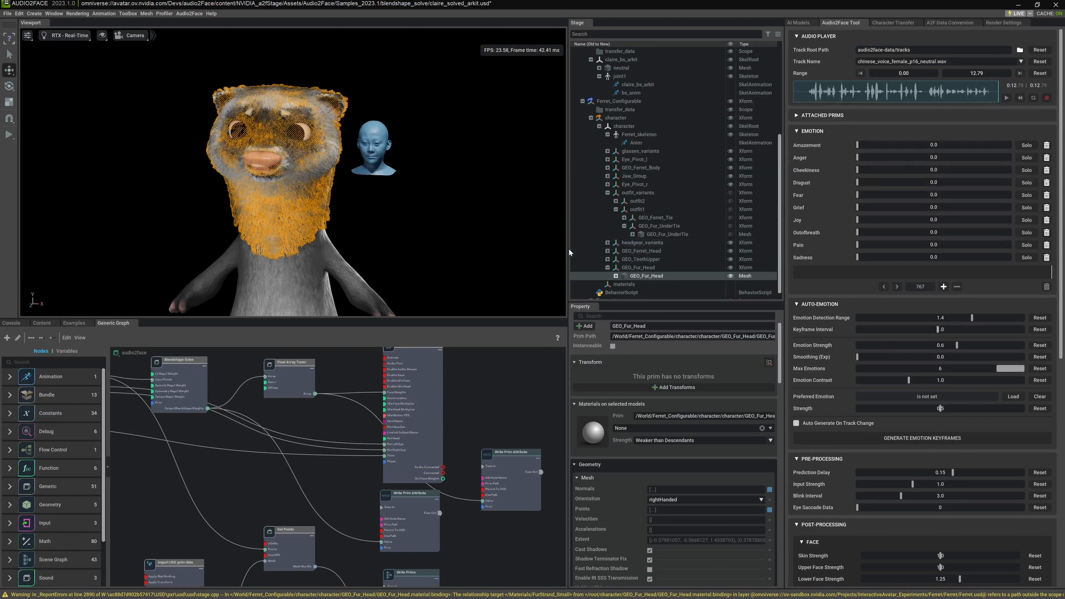
click(616, 276)
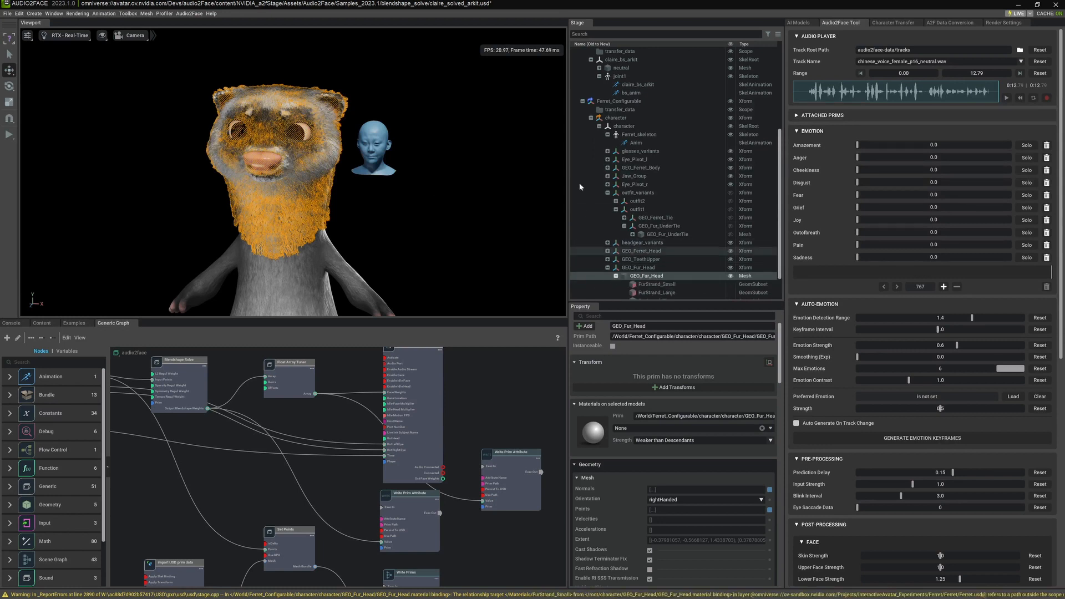
scroll(676, 170, down, 2)
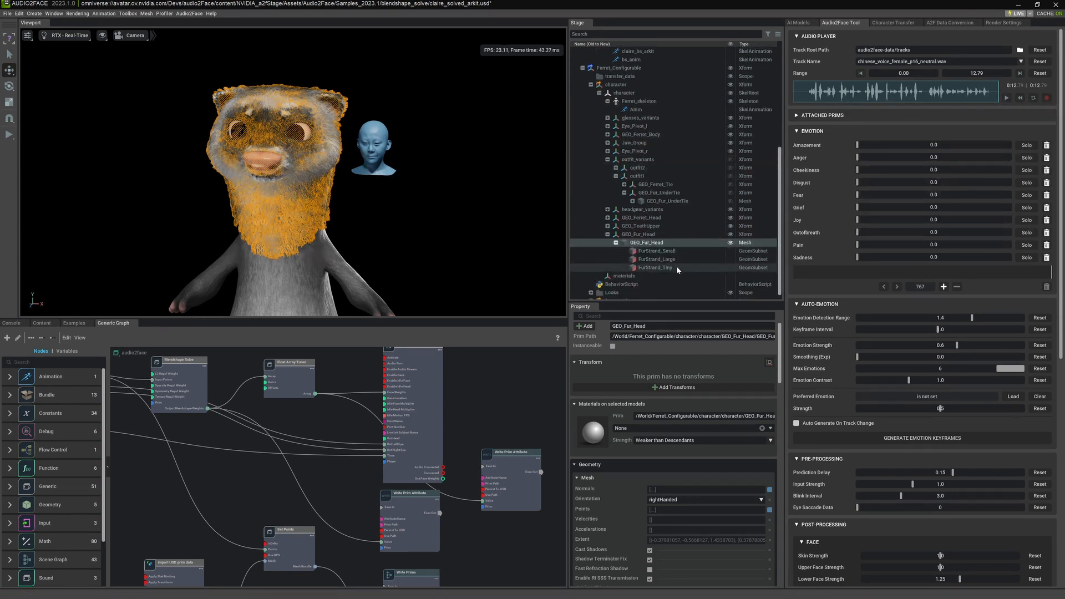
click(731, 243)
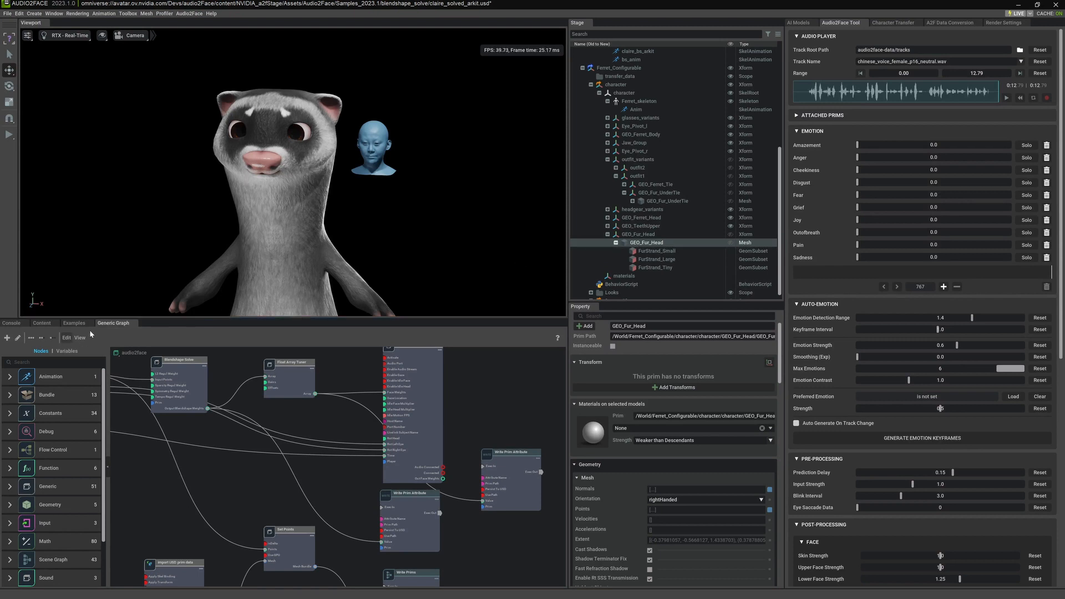
- Browse the Omniverse content tree to the ferret2 folder and open it
click(42, 323)
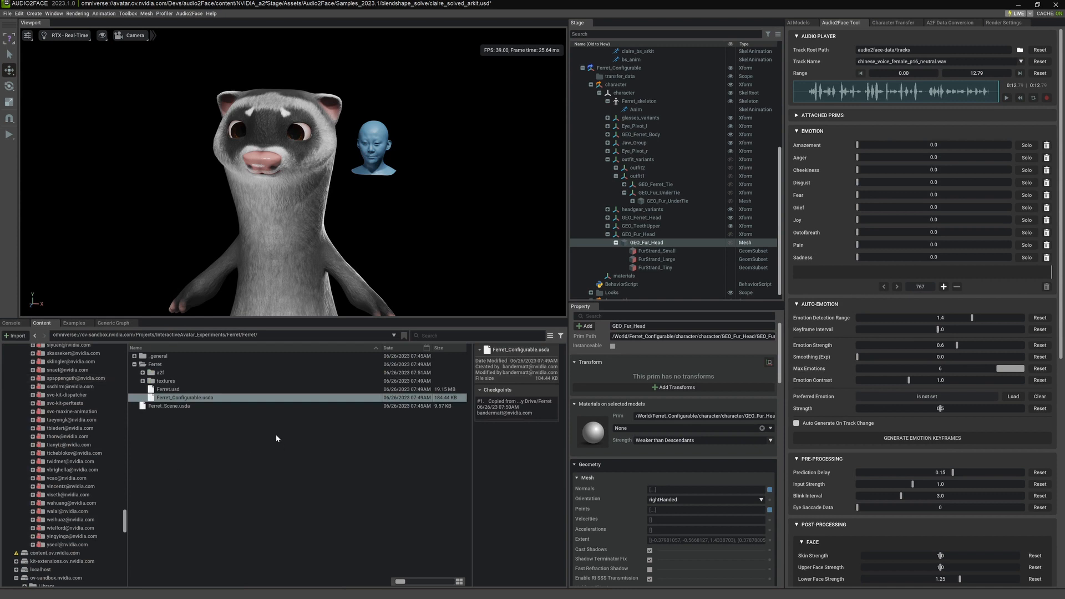
scroll(94, 439, up, 20)
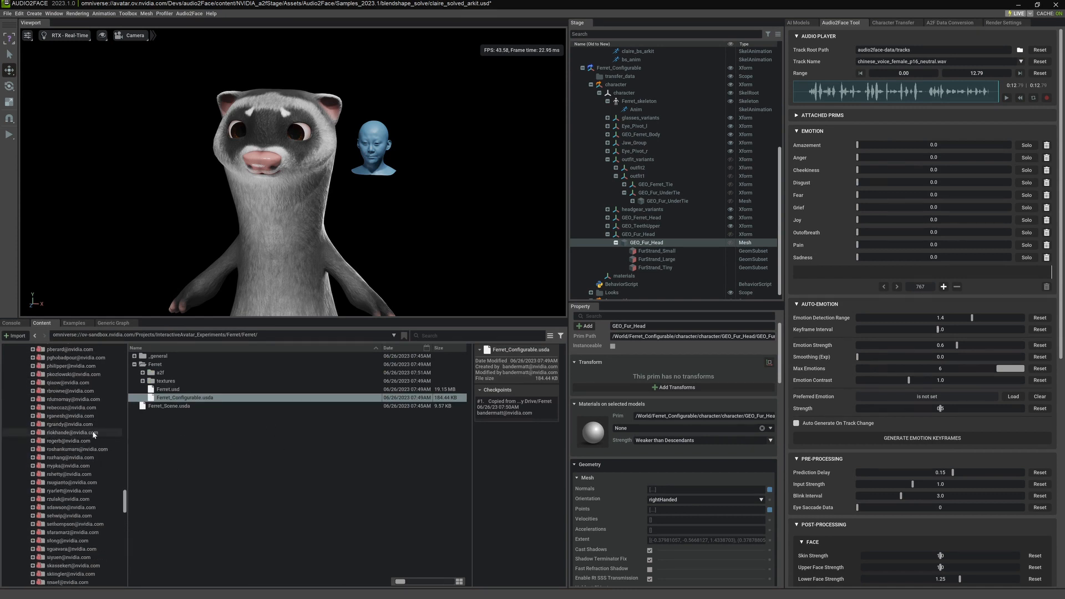
scroll(92, 431, up, 15)
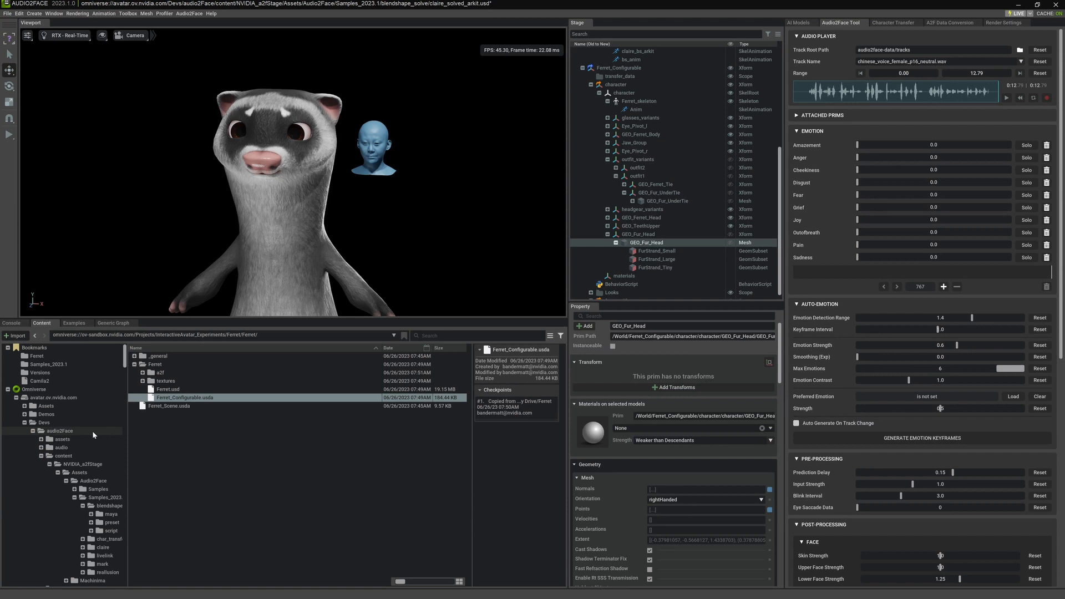
scroll(92, 431, down, 8)
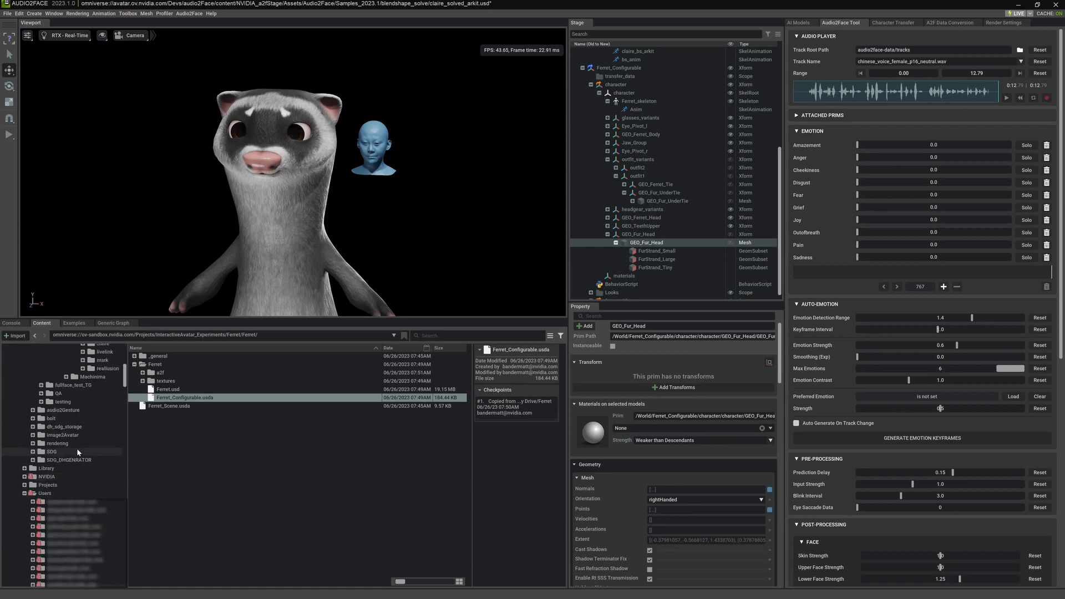
scroll(51, 464, down, 10)
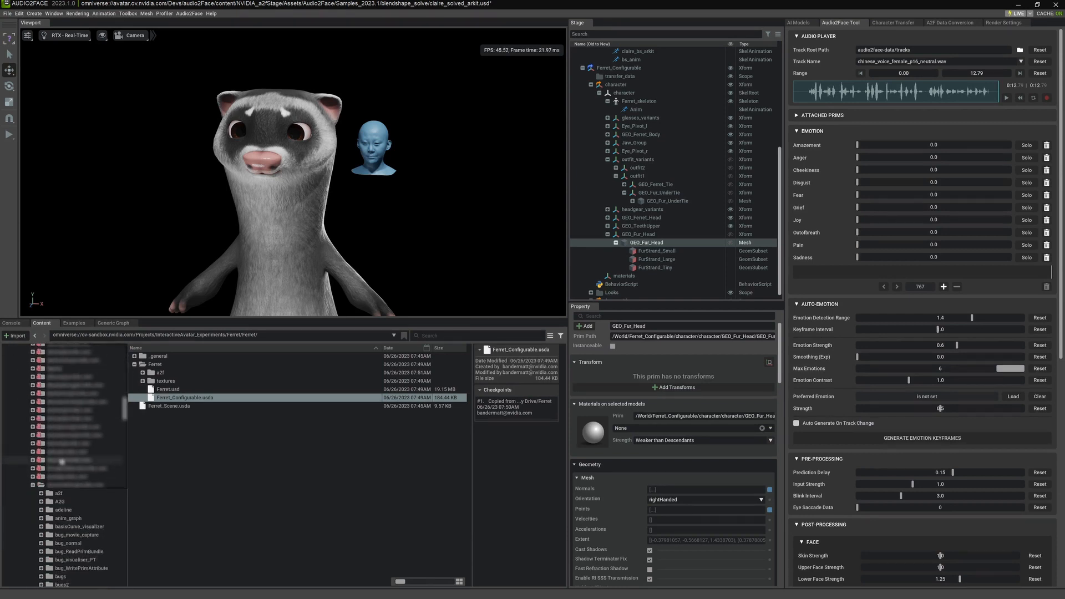
scroll(80, 427, down, 8)
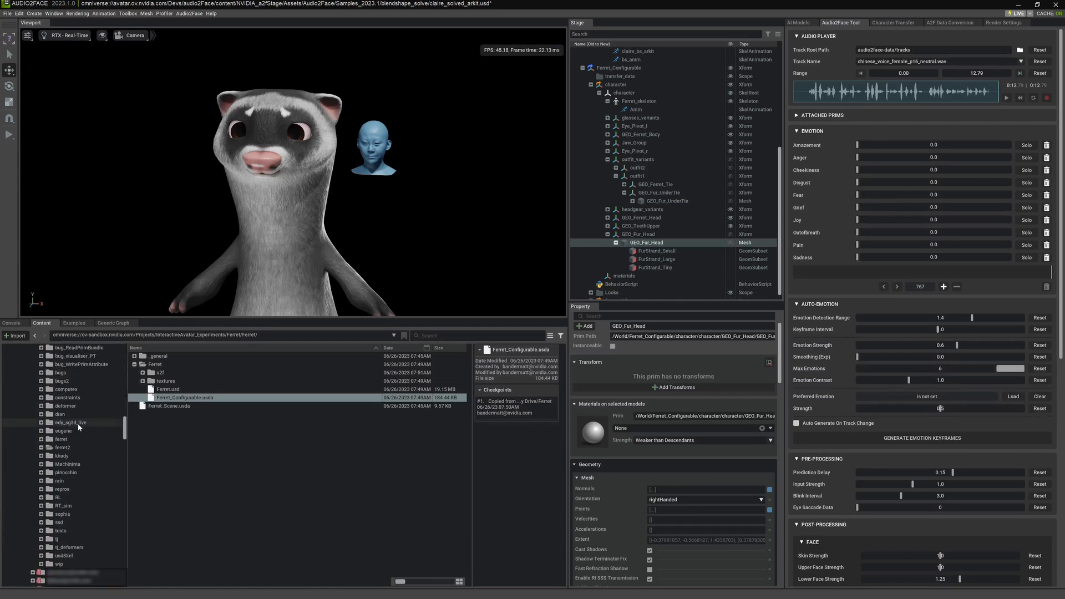
scroll(80, 428, down, 1)
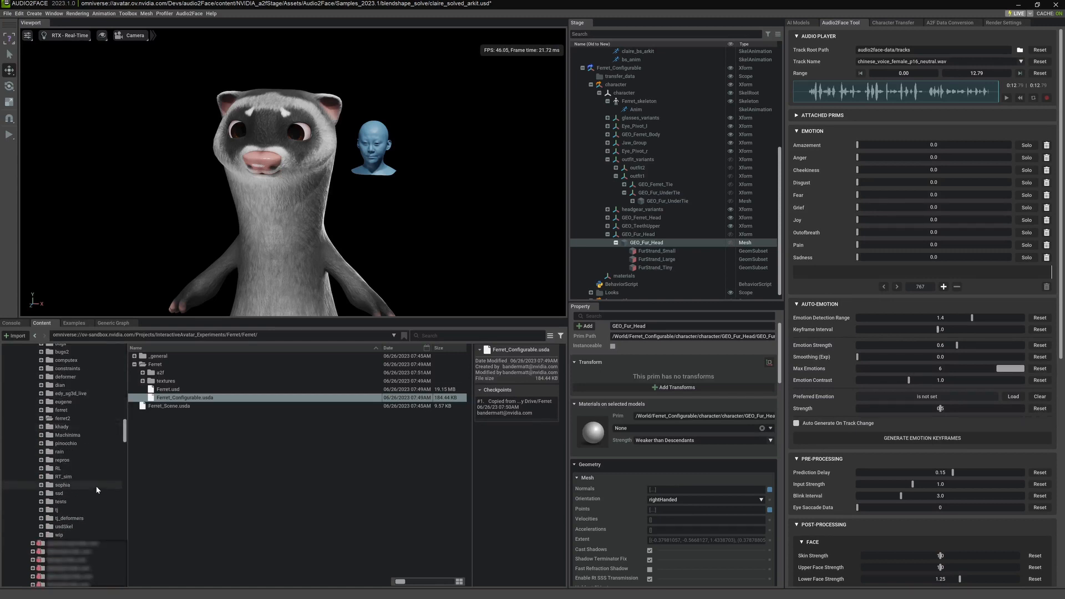
click(66, 419)
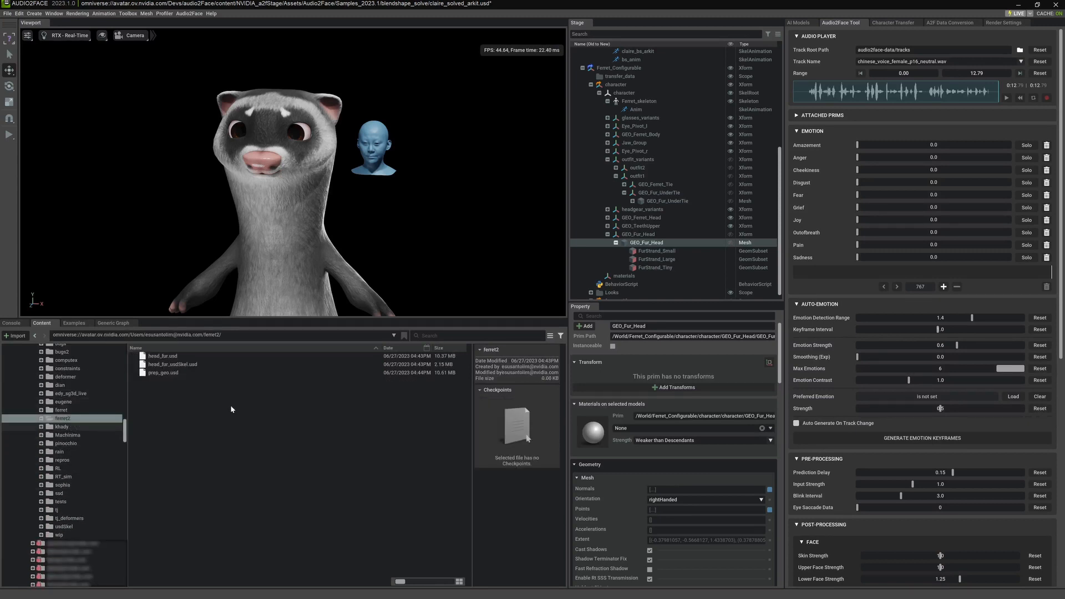
- Add head_fur_usdSkel.usd to the stage under World, with the Ferret_Configurable hierarchy collapsed
click(168, 365)
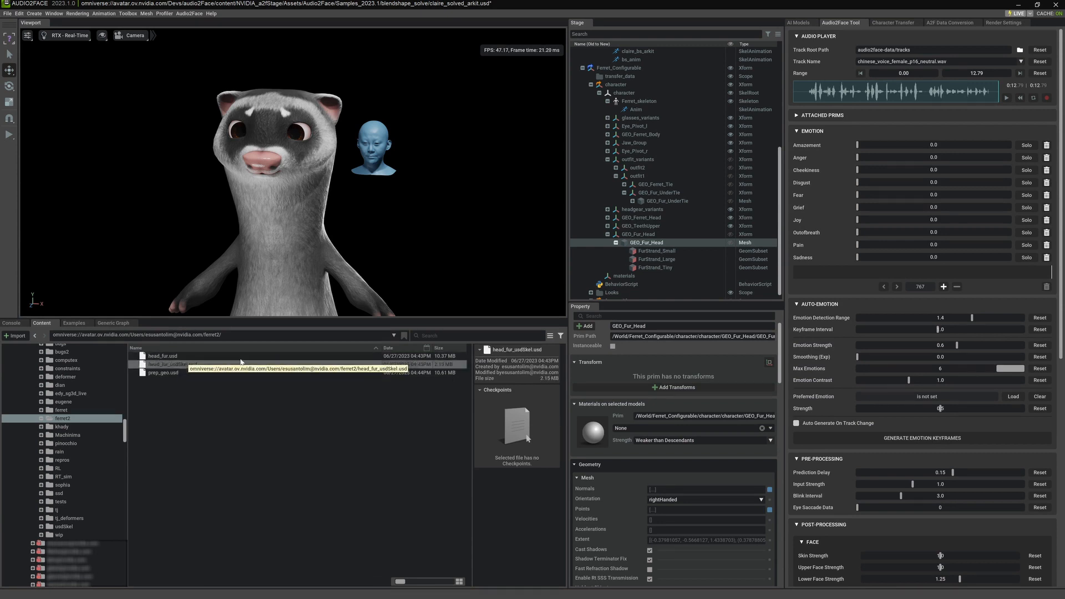
click(583, 67)
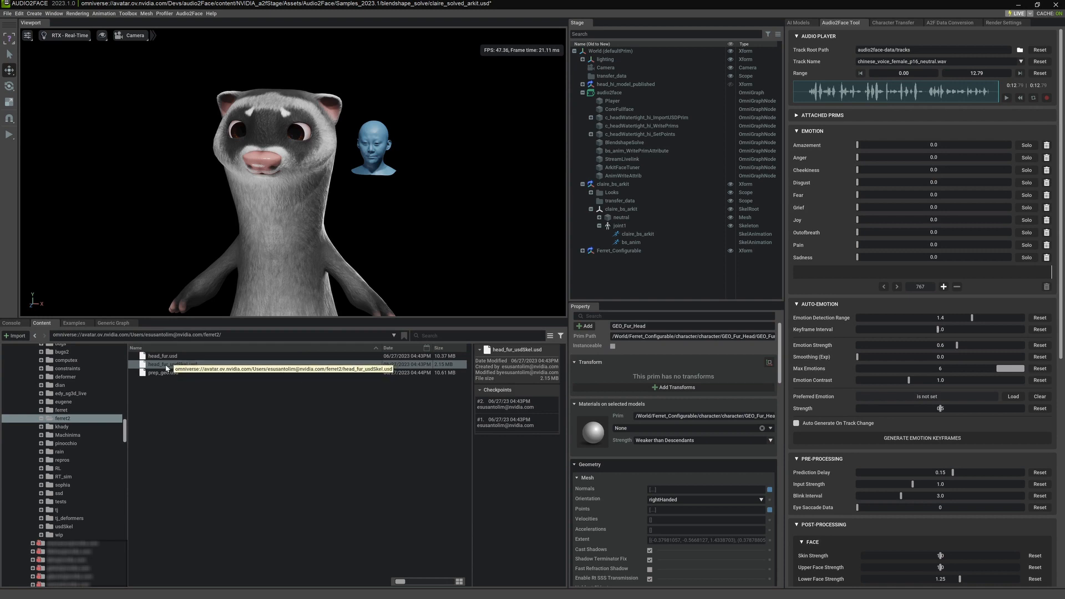
drag(179, 367, 615, 53)
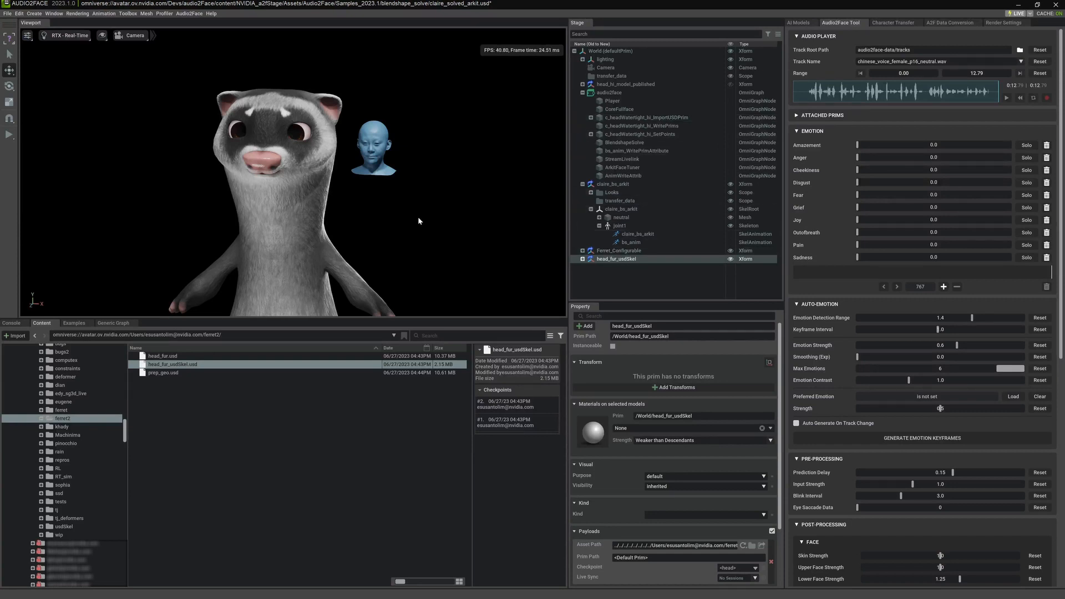
- Expand head_fur_usdSkel and its GEO_Fur_Head root, then frame the GEO_Fur_Head_neutral mesh in the viewport
scroll(388, 247, down, 6)
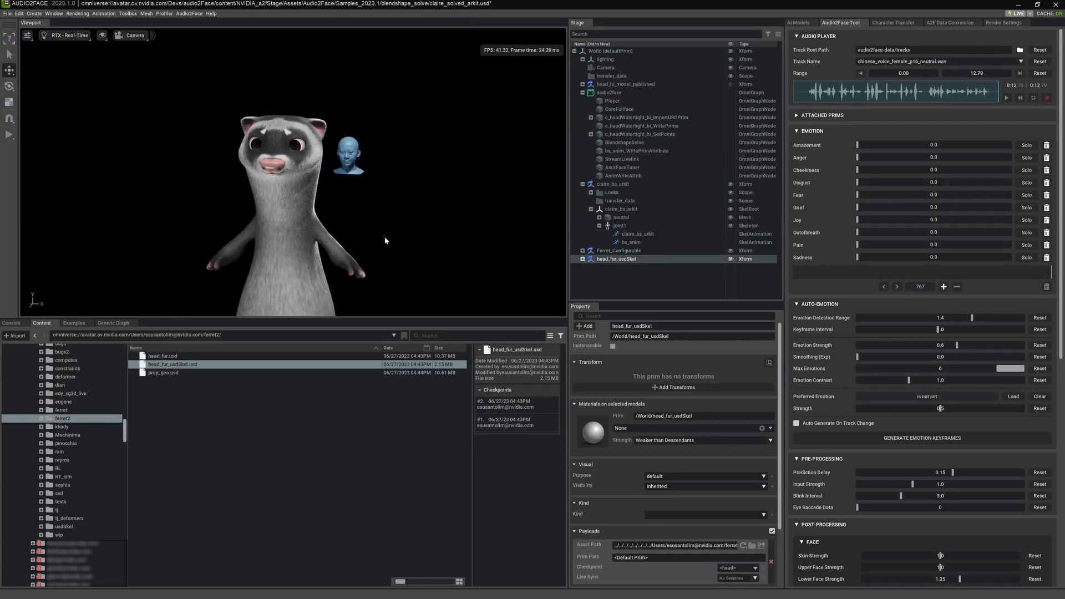
alt+drag(361, 240, 597, 193)
scroll(364, 178, up, 1)
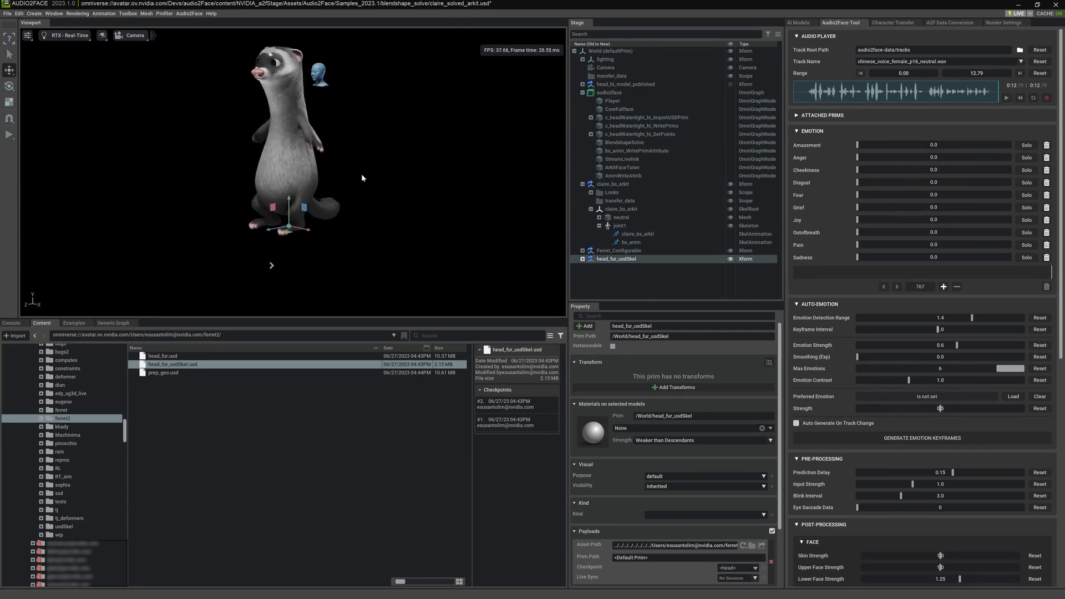
click(583, 260)
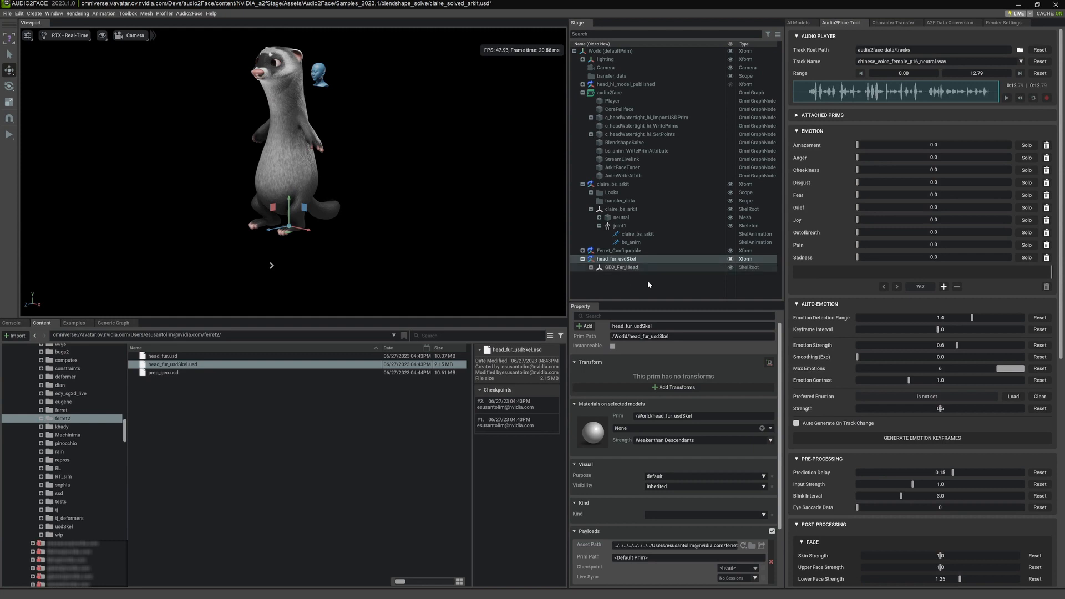
click(626, 268)
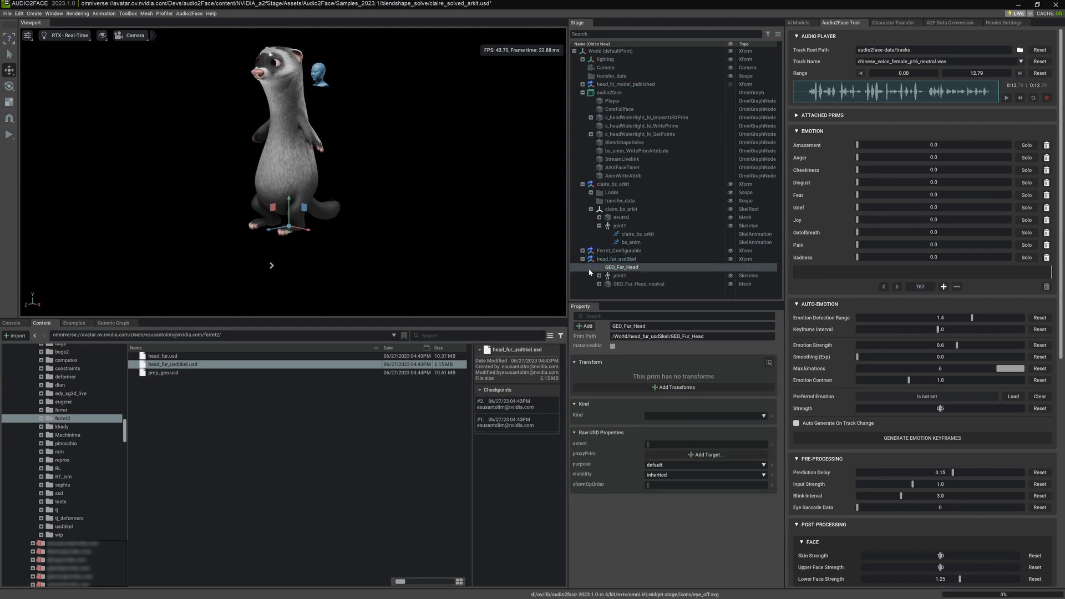
click(591, 268)
click(639, 284)
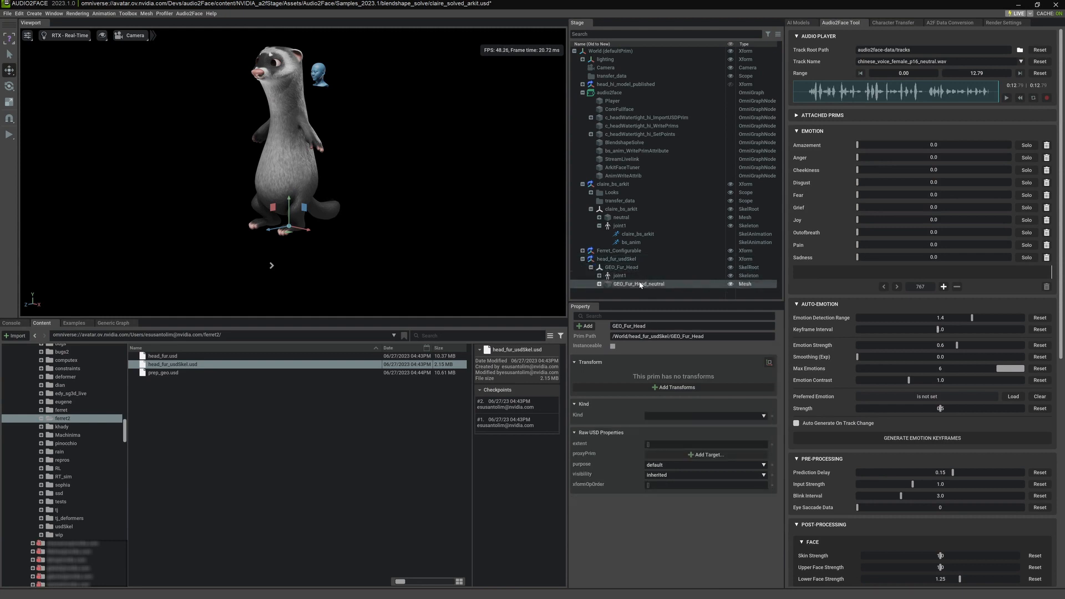
key(f)
mouse_move(311, 205)
alt+mouse_down()
mouse_move(347, 209)
mouse_move(345, 183)
mouse_move(428, 111)
mouse_move(311, 206)
alt+mouse_up()
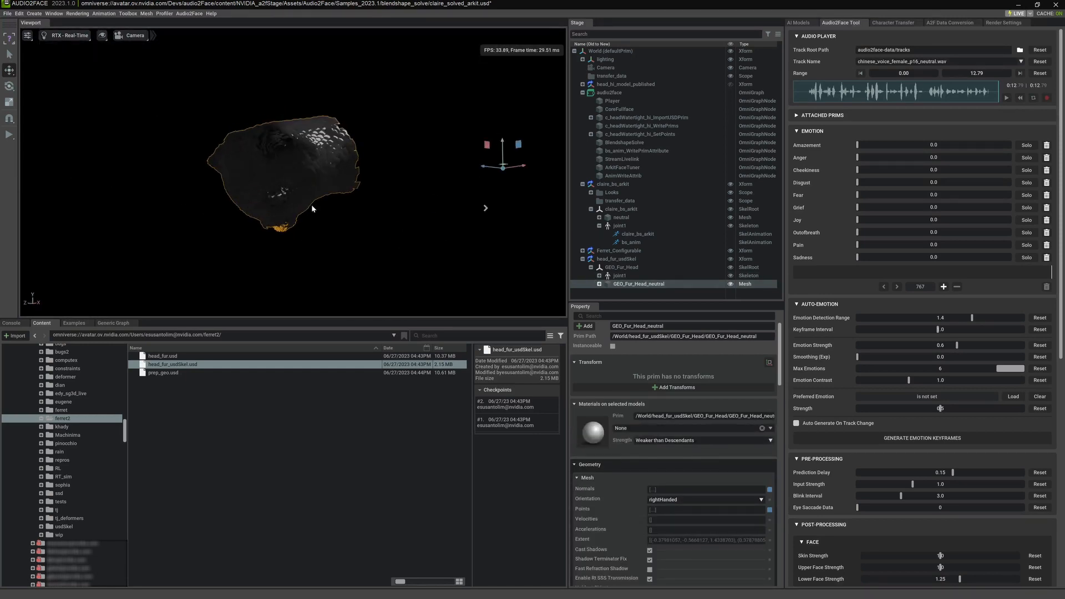
- Compare the placement and scale of the imported head fur with the ferret's full body in the viewport
scroll(148, 221, down, 10)
mouse_move(164, 176)
alt+right_down()
mouse_move(422, 163)
mouse_move(410, 162)
alt+right_up()
alt+right_drag(240, 174, 404, 161)
alt+right_drag(145, 179, 366, 113)
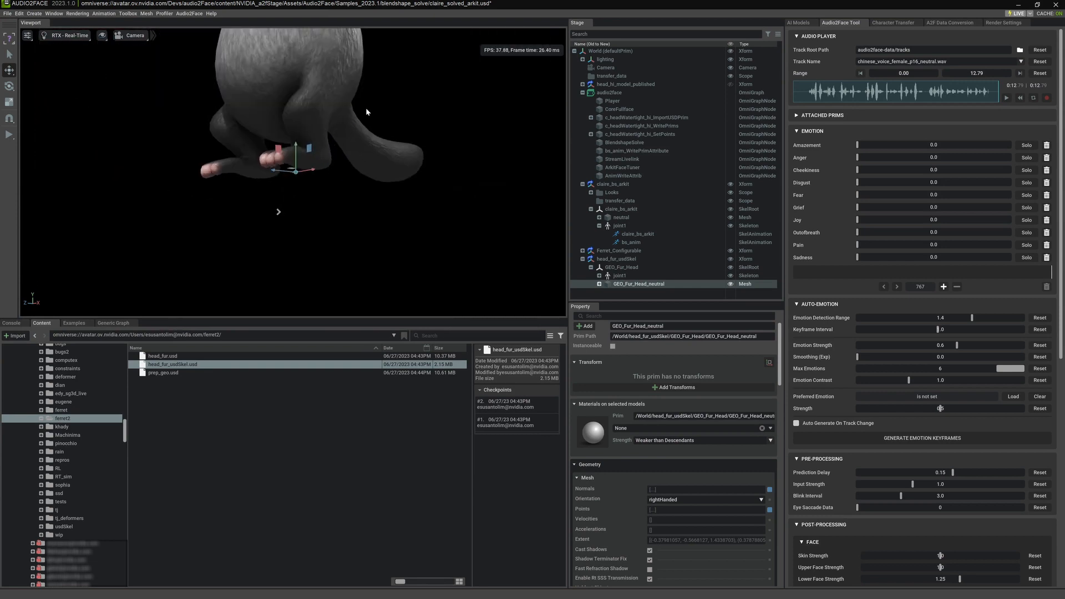
alt+middle_drag(366, 112, 377, 195)
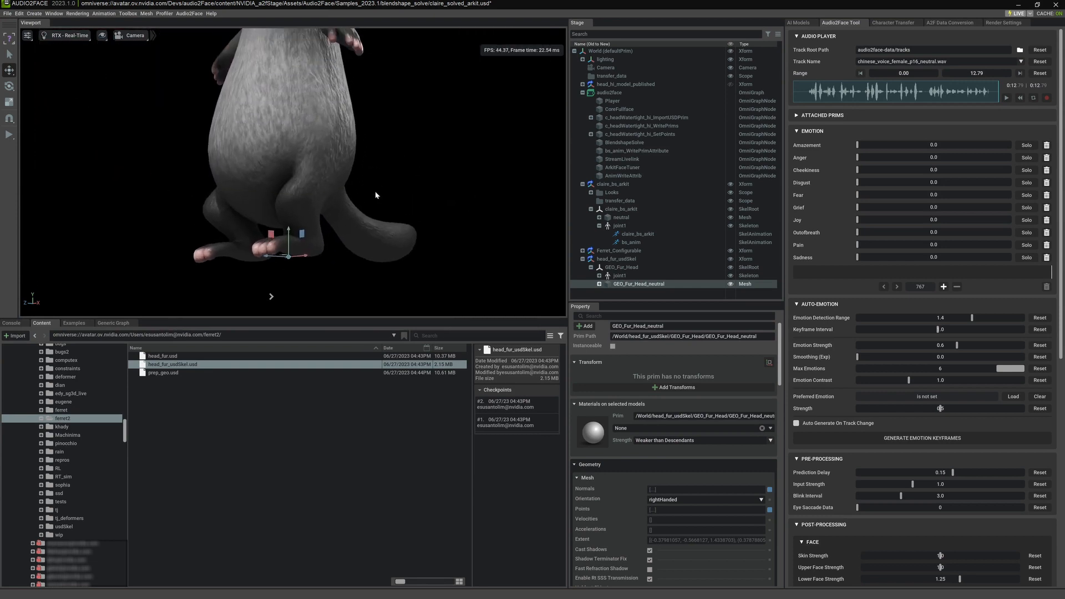
alt+right_drag(378, 195, 353, 192)
alt+middle_drag(381, 129, 368, 185)
alt+right_drag(369, 185, 295, 191)
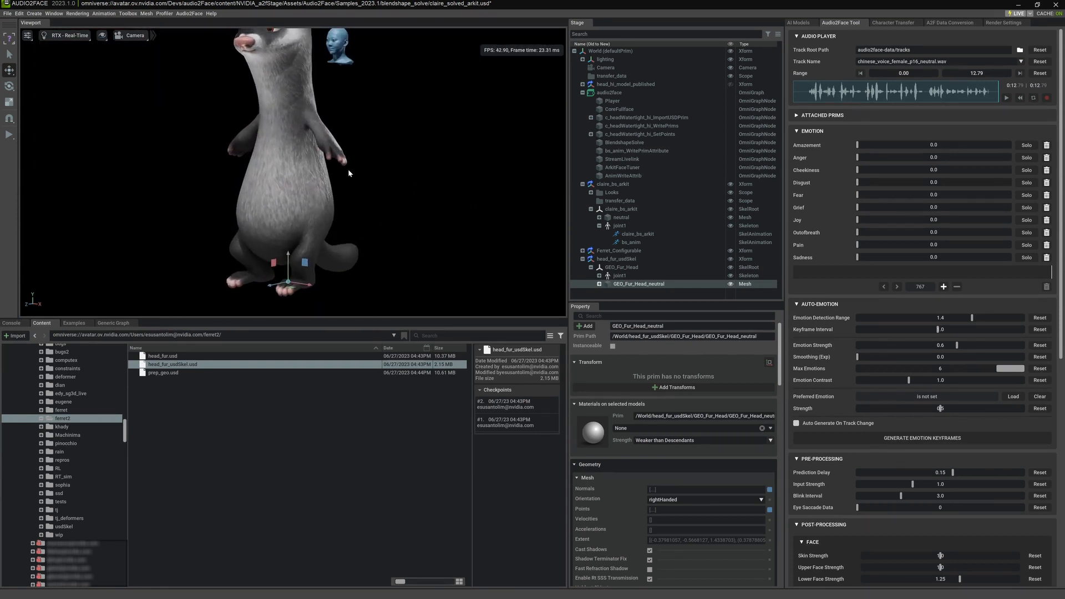
alt+drag(348, 169, 382, 198)
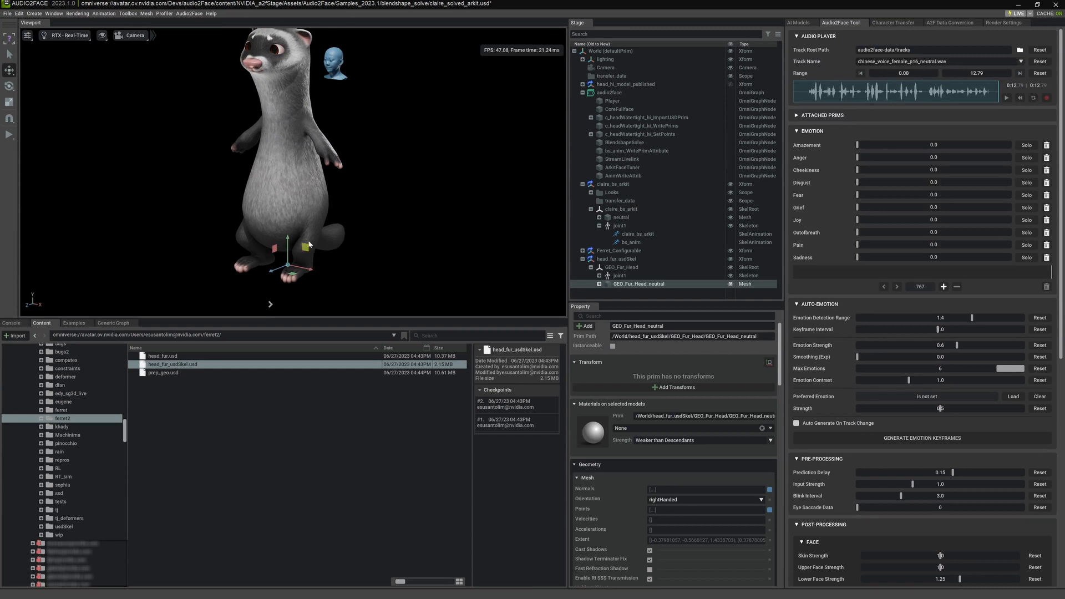
- Select the ferret's body mesh to check its pivot against the head fur's, and collapse the character hierarchy
click(312, 209)
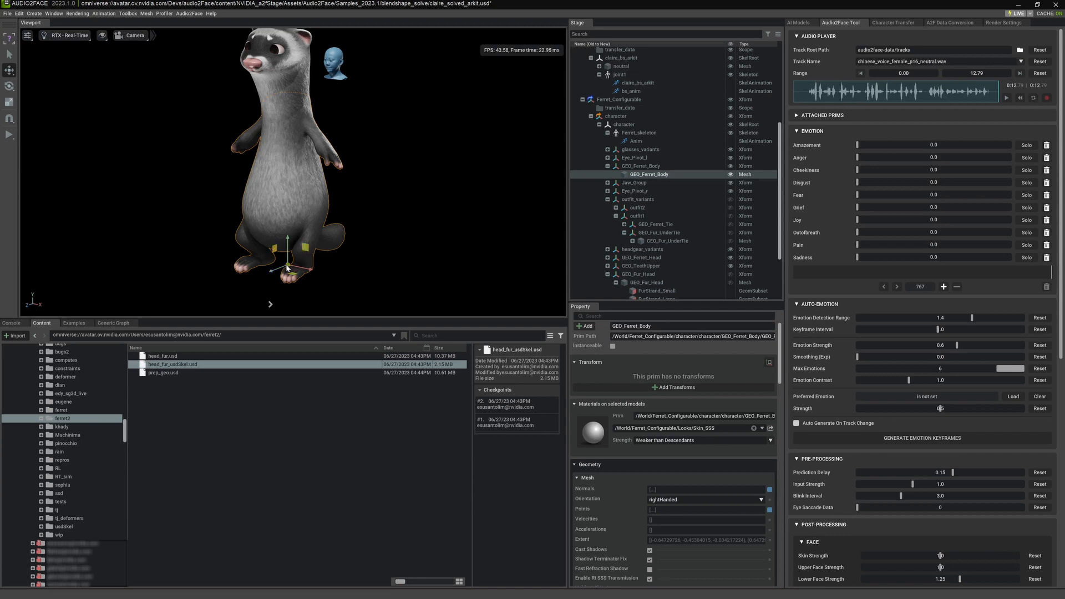
alt+drag(324, 264, 368, 260)
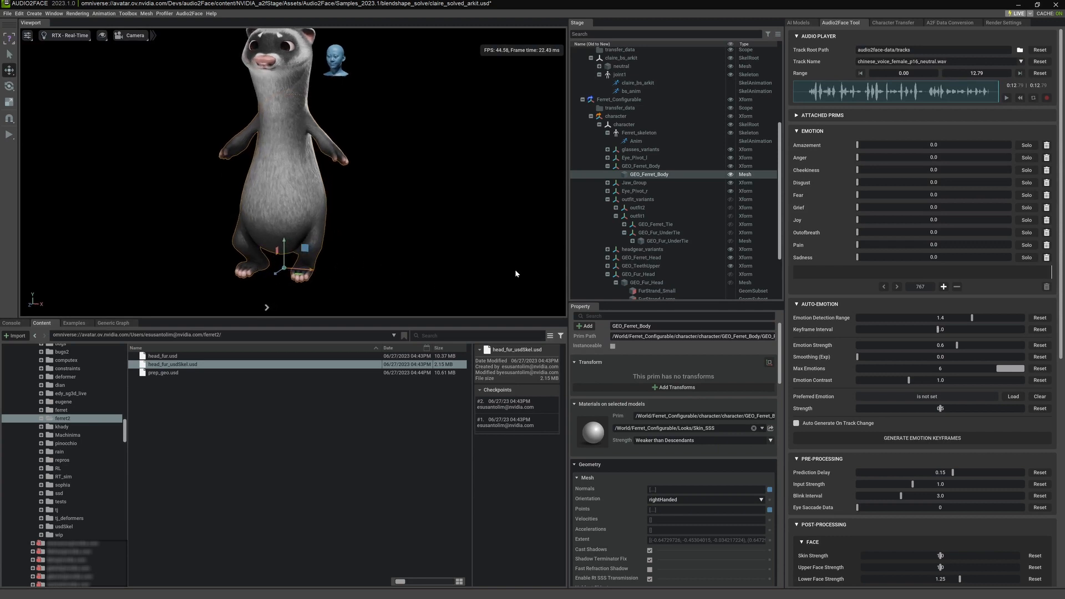
click(591, 116)
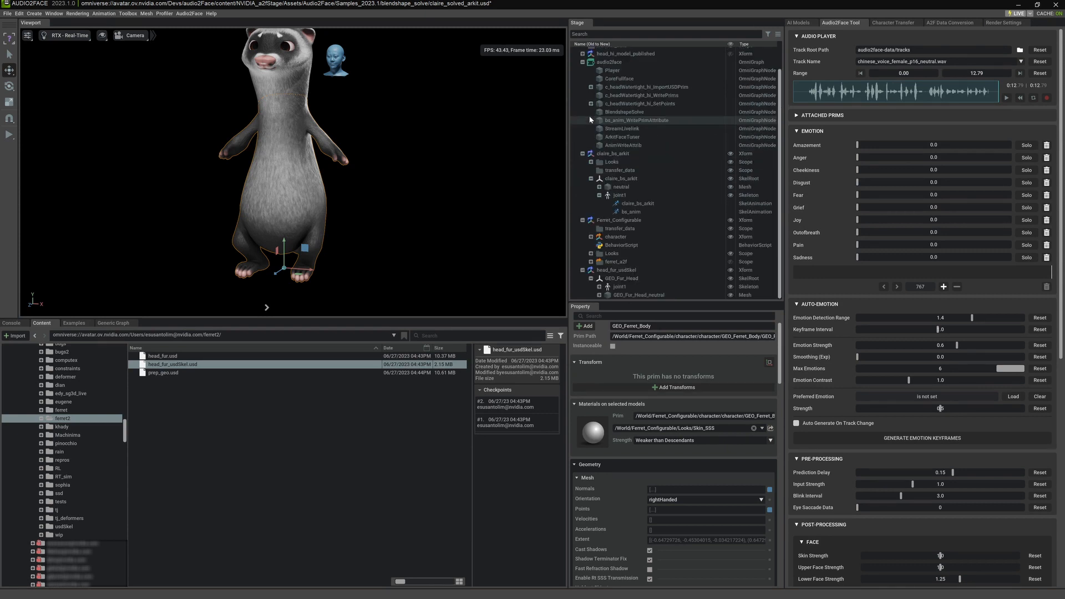
- Add transforms to the GEO_Fur_Head root of head_fur_usdSkel and set its X rotation to -90
click(622, 280)
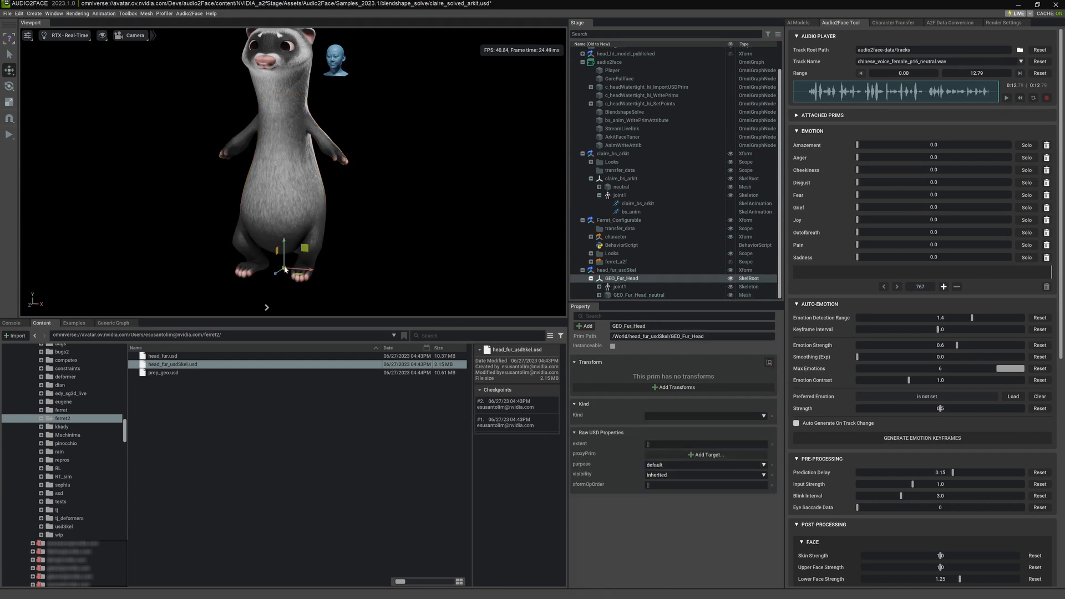
key(e)
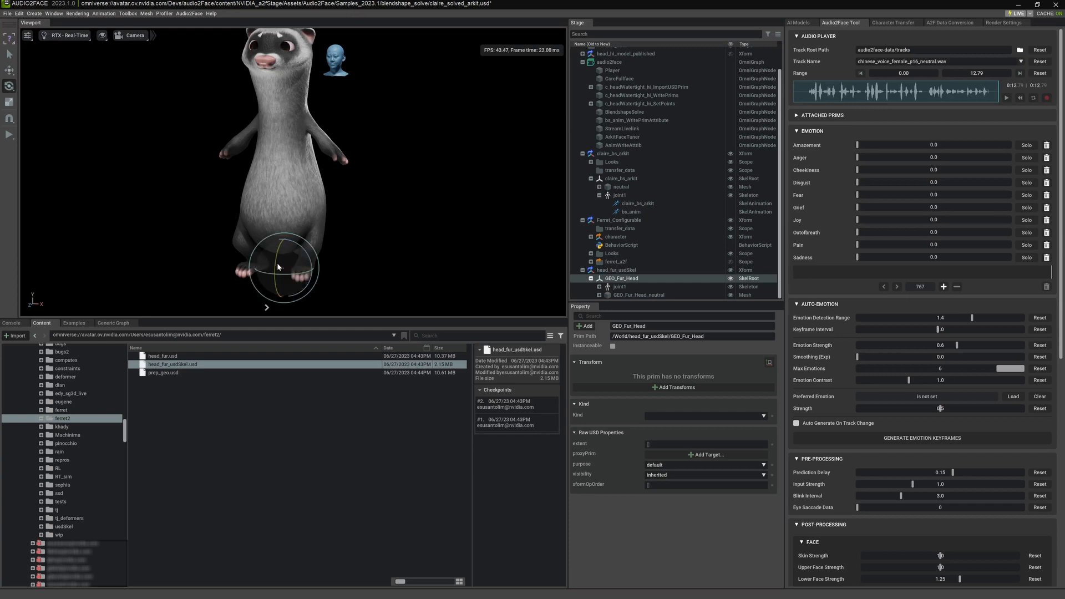
click(673, 387)
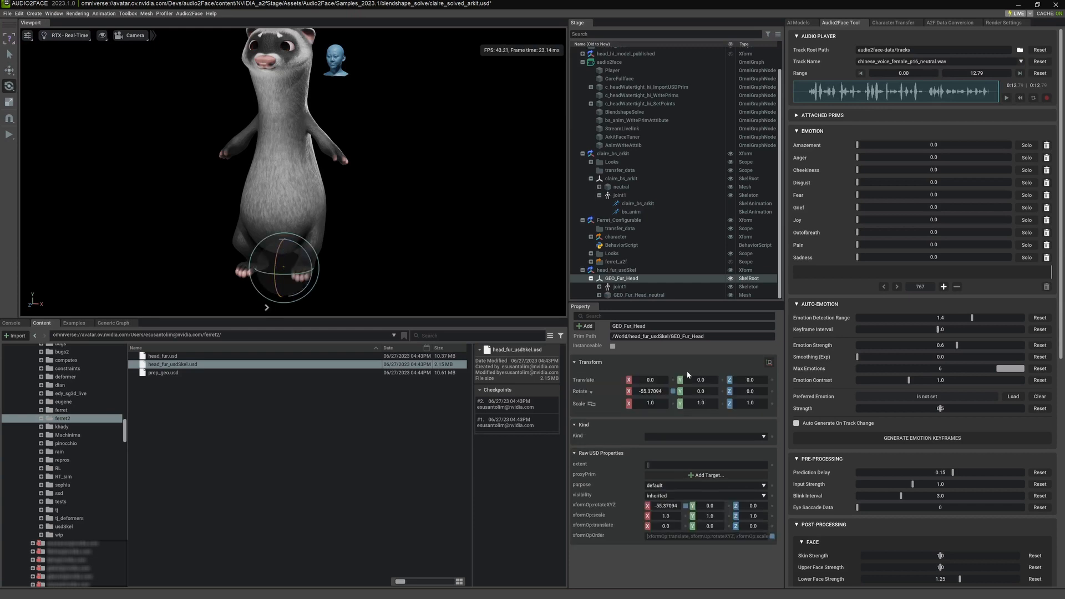
double_click(649, 392)
text(-90)
key(Return)
- Set the GEO_Fur_Head root's scale to 100 in X, Y and Z
double_click(647, 403)
text(100)
key(Return)
double_click(695, 404)
text(100)
key(Return)
double_click(743, 404)
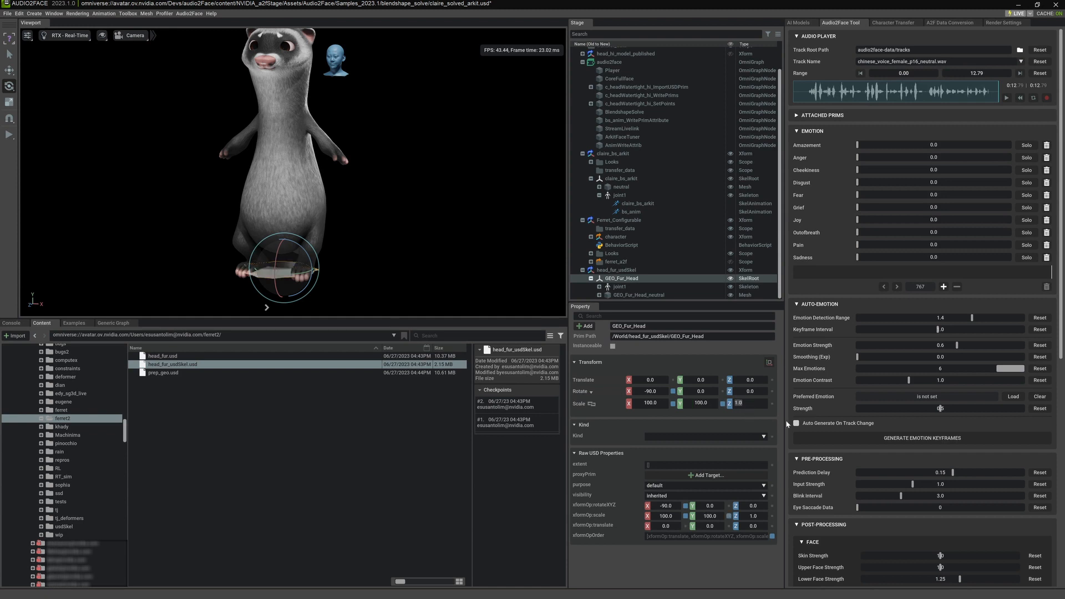
text(100)
key(Return)
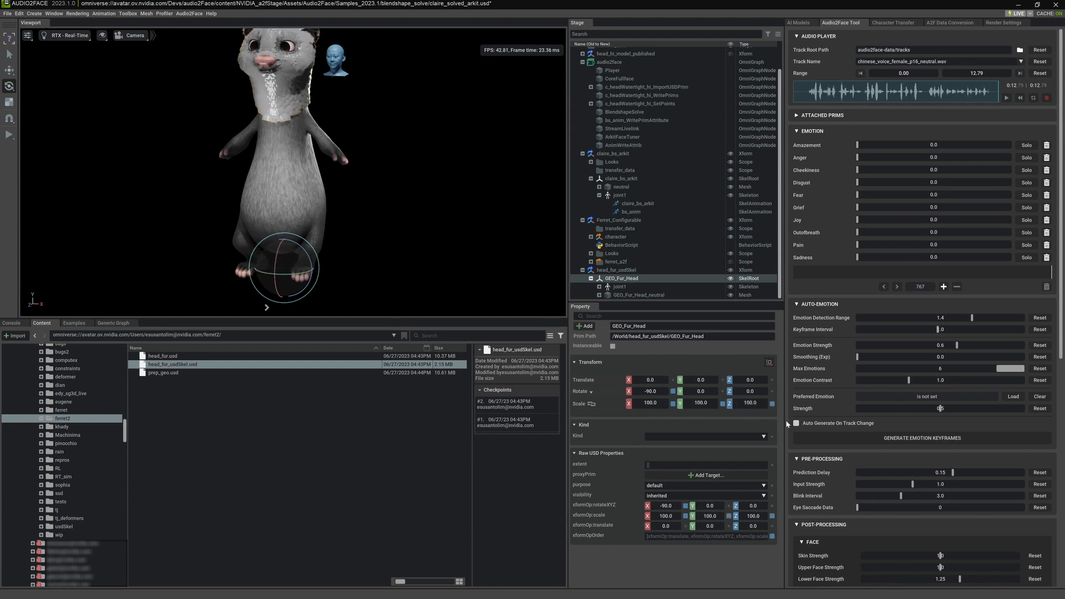
- Examine the fur's fit on the ferret's head, and review the blendshapes under the GEO_Fur_Head_neutral mesh
click(371, 118)
alt+drag(371, 118, 334, 158)
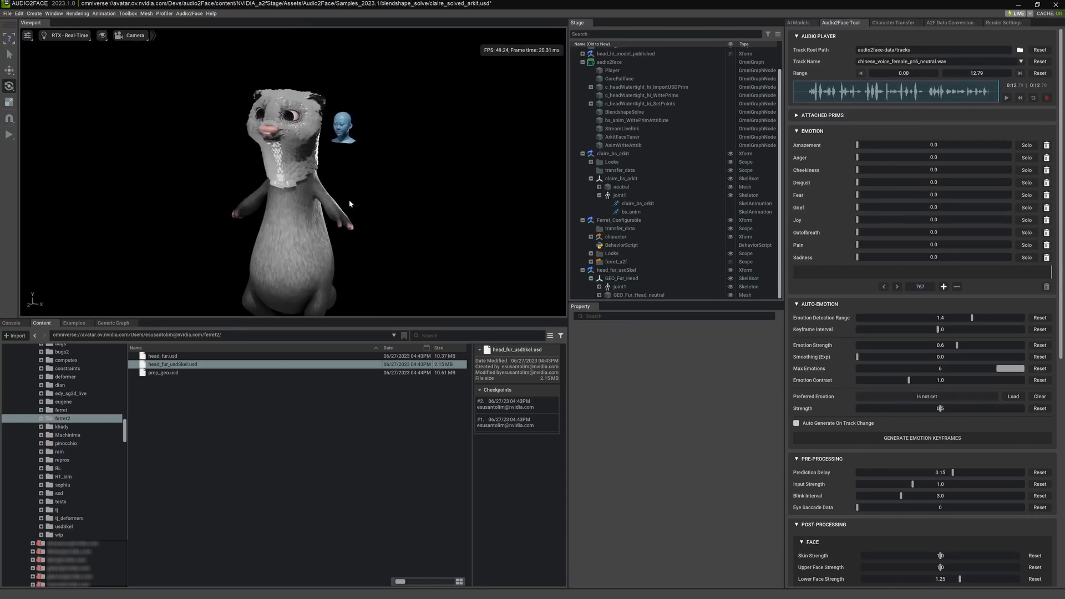
alt+right_drag(334, 158, 381, 158)
alt+middle_drag(356, 143, 359, 191)
click(600, 295)
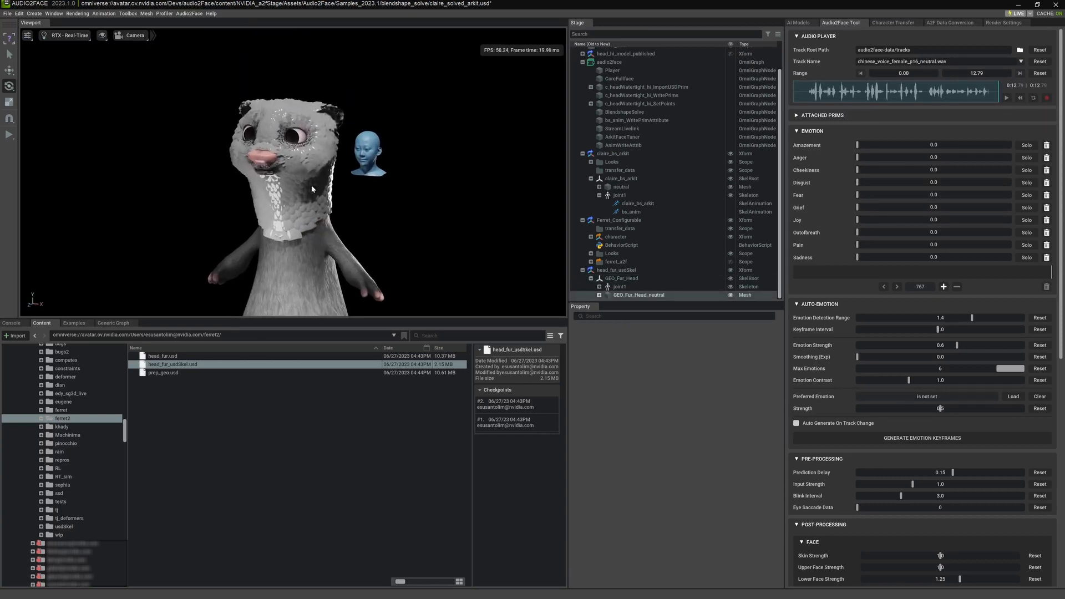
click(600, 294)
scroll(663, 221, down, 3)
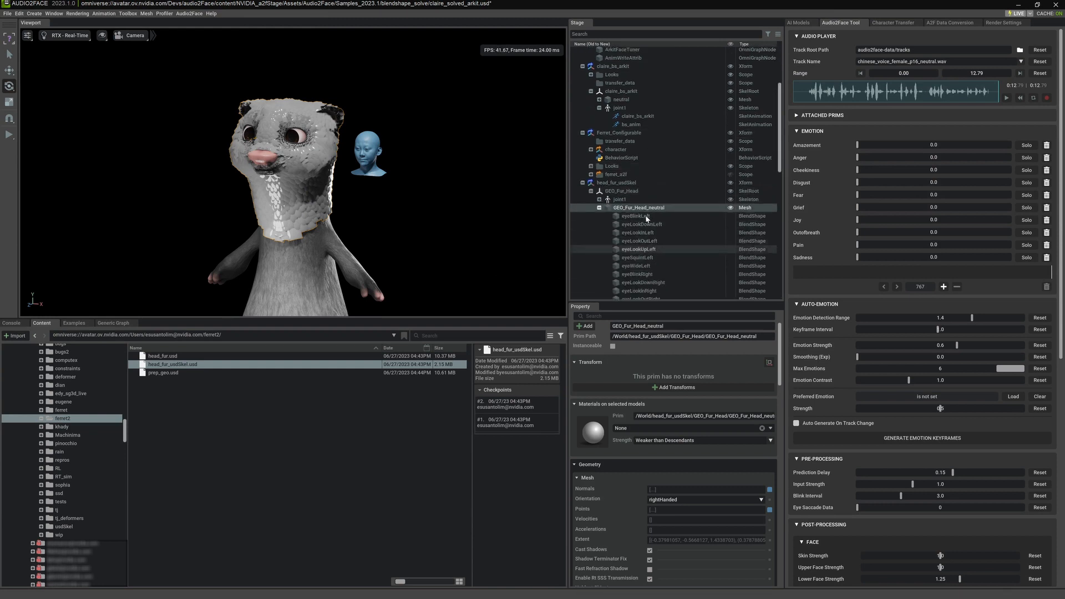
click(599, 207)
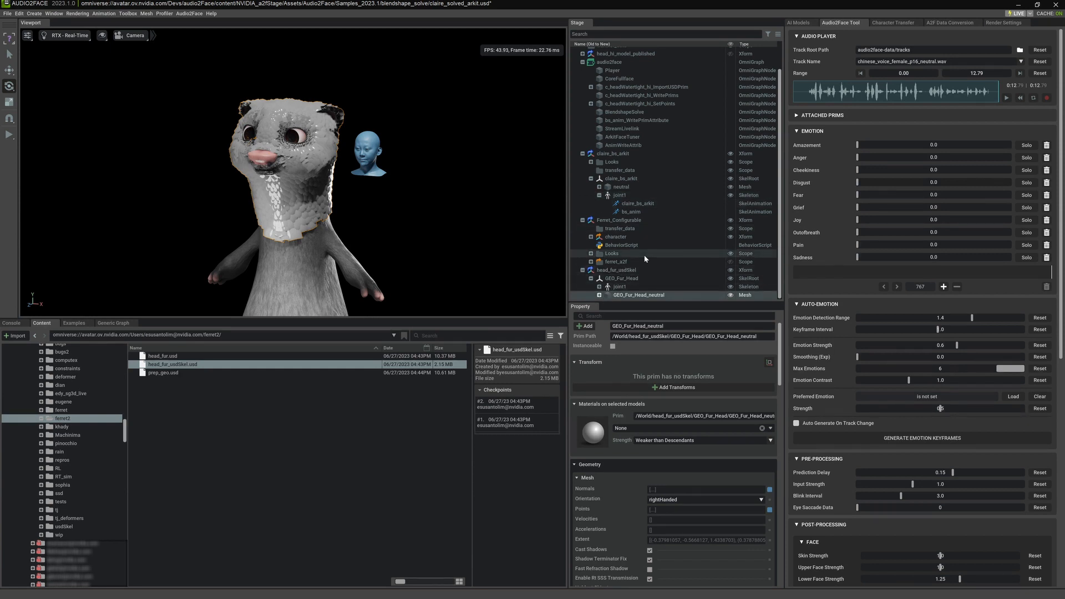
- Assign the Ferret_Configurable FurStrands_Small material to the FurStrand_Small subset of the GEO_Fur_Head_neutral mesh
click(599, 295)
scroll(667, 235, down, 10)
scroll(667, 235, down, 8)
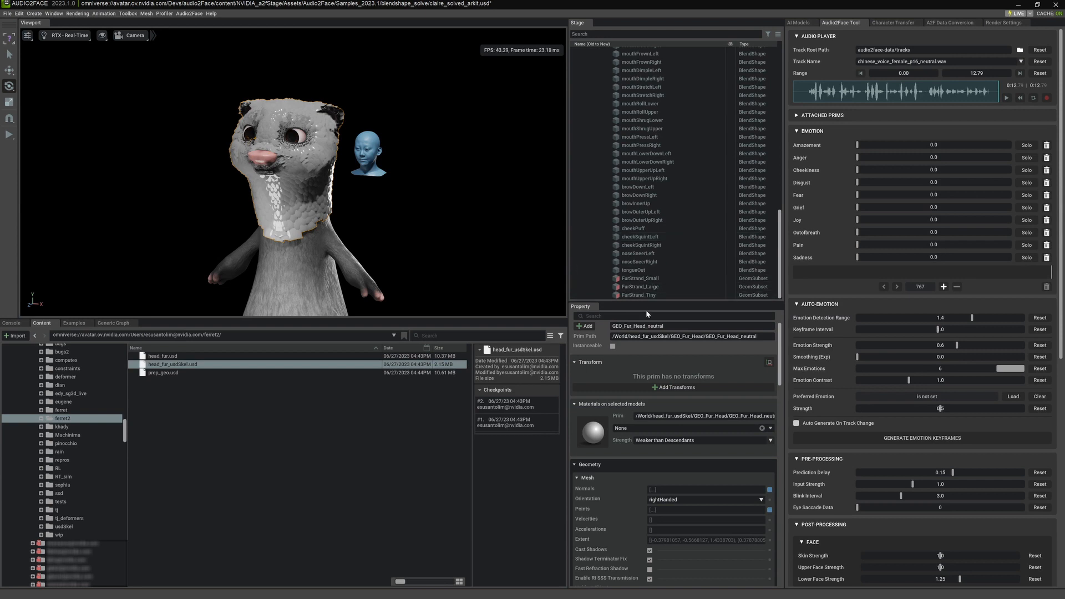
click(640, 279)
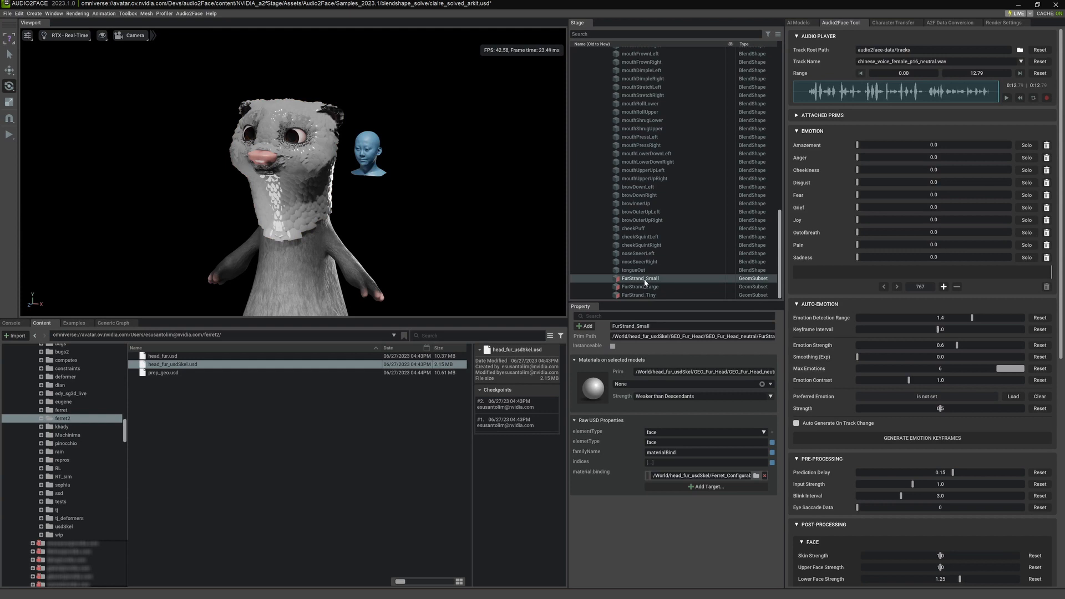
click(670, 384)
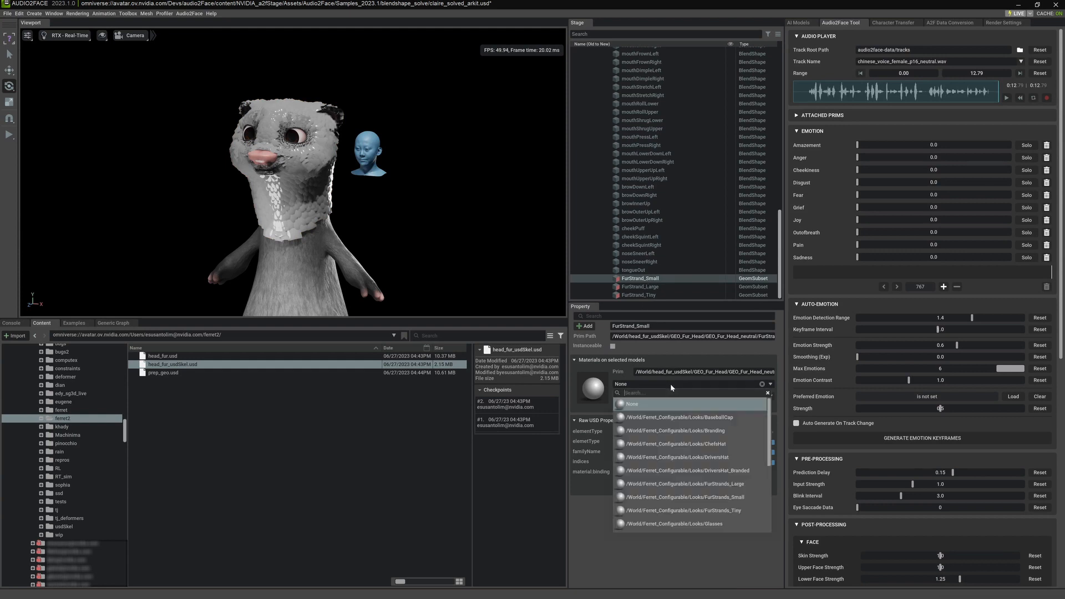
scroll(727, 487, down, 2)
scroll(736, 470, up, 2)
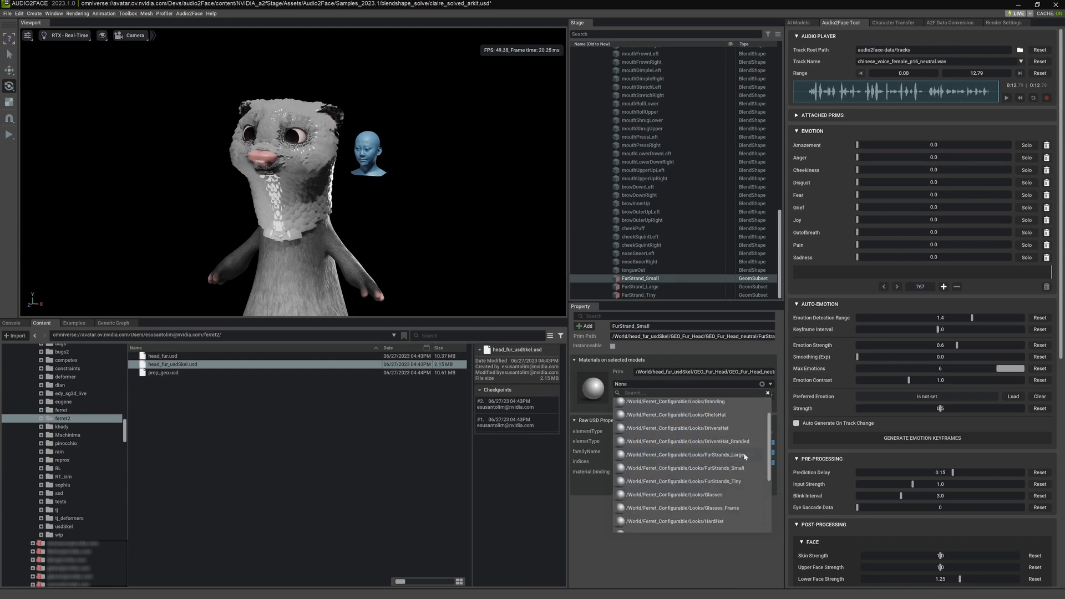
- Assign the FurStrands_Large material to the FurStrand_Large subset and FurStrands_Tiny to the FurStrand_Tiny subset
click(658, 287)
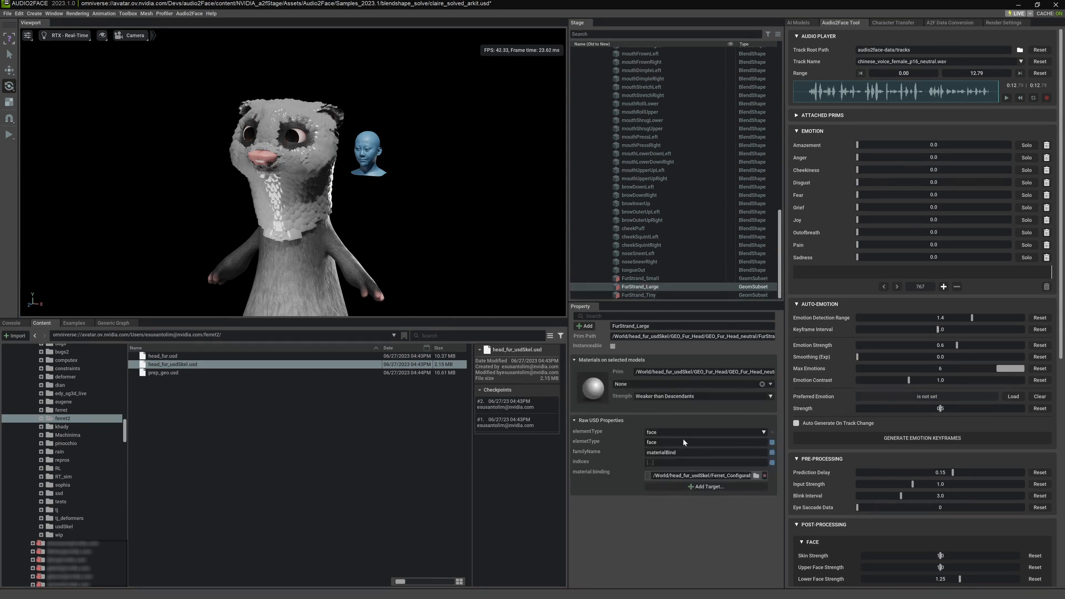
click(689, 383)
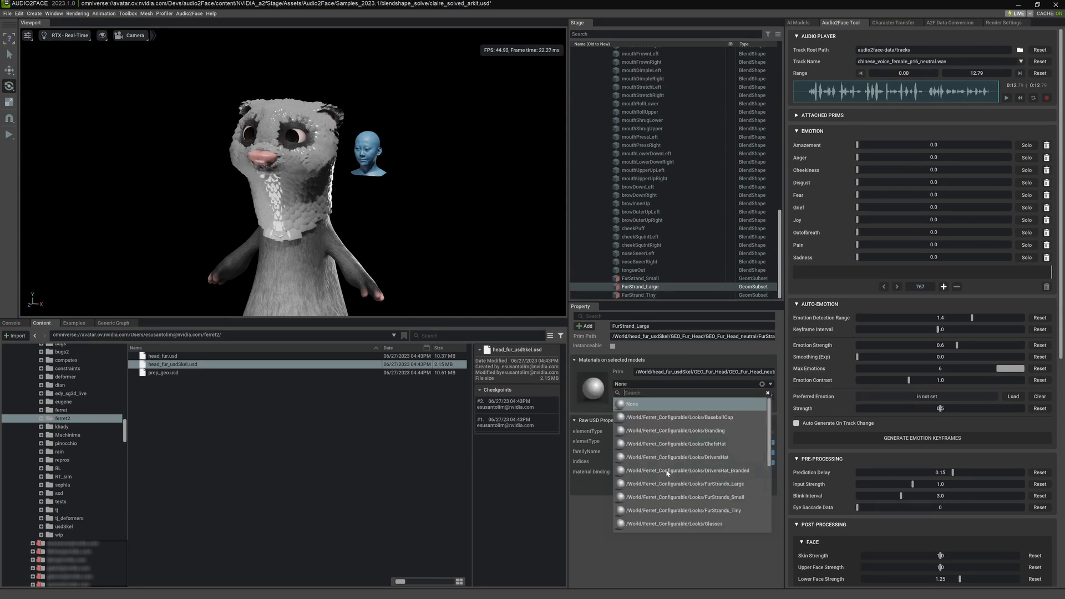
click(720, 484)
click(660, 291)
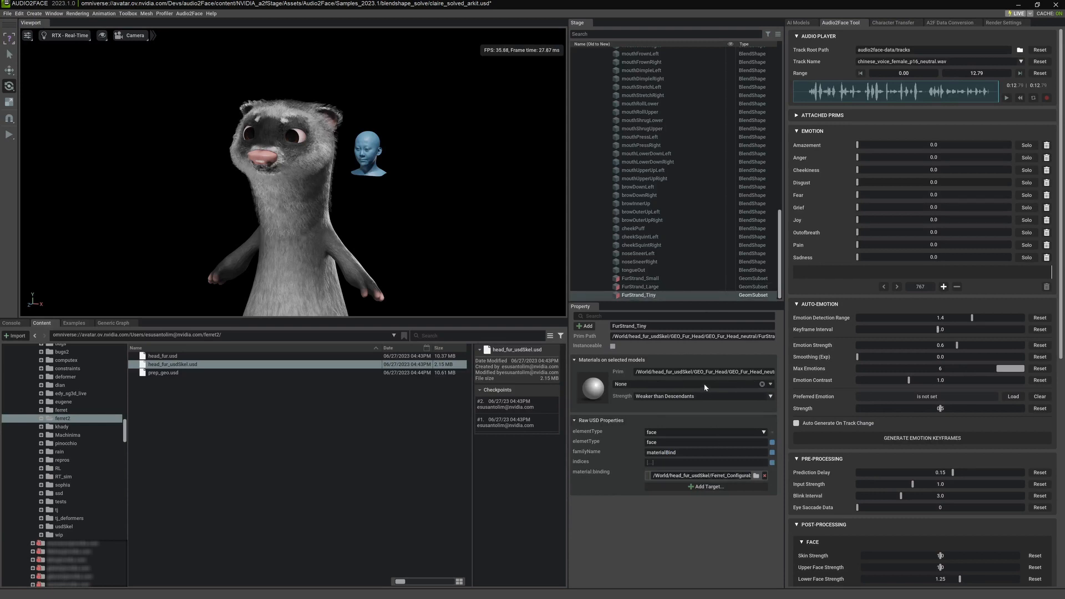
click(704, 384)
click(722, 511)
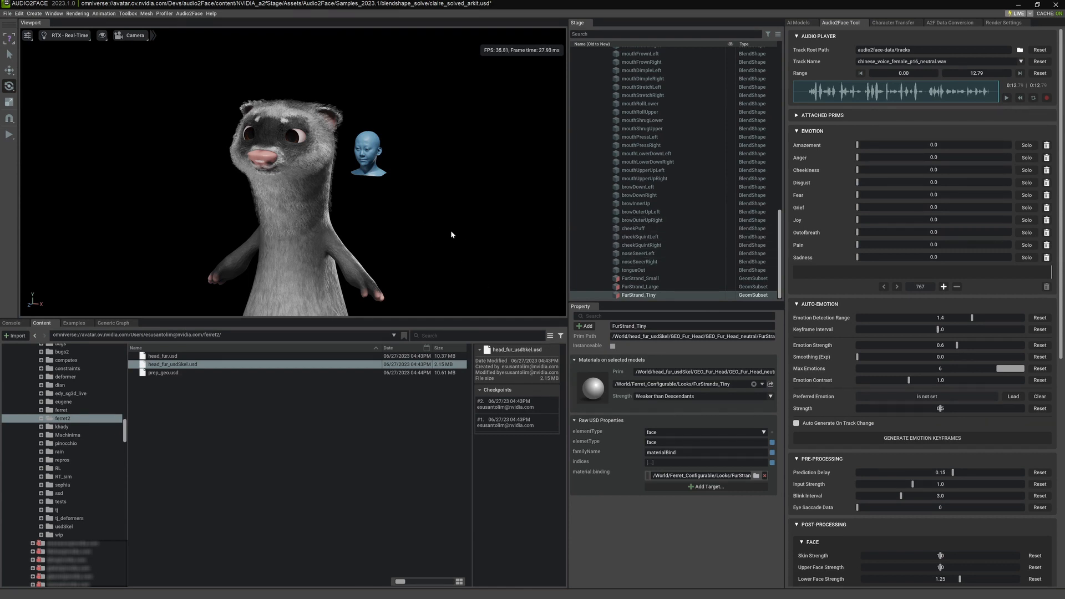
- Clear the selection and scrub through the audio track to check whether the new head fur follows the face
click(451, 231)
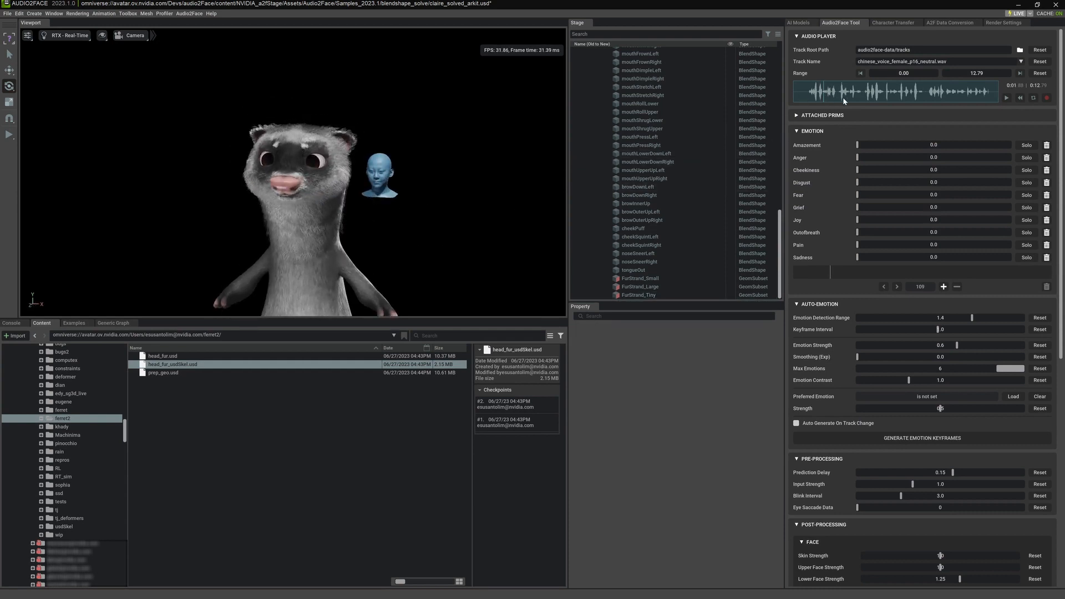
click(882, 101)
- Collapse GEO_Fur_Head_neutral, inspect the animation source of the head fur's joint1 skeleton, and expand joint1 to show its animation
scroll(683, 172, up, 10)
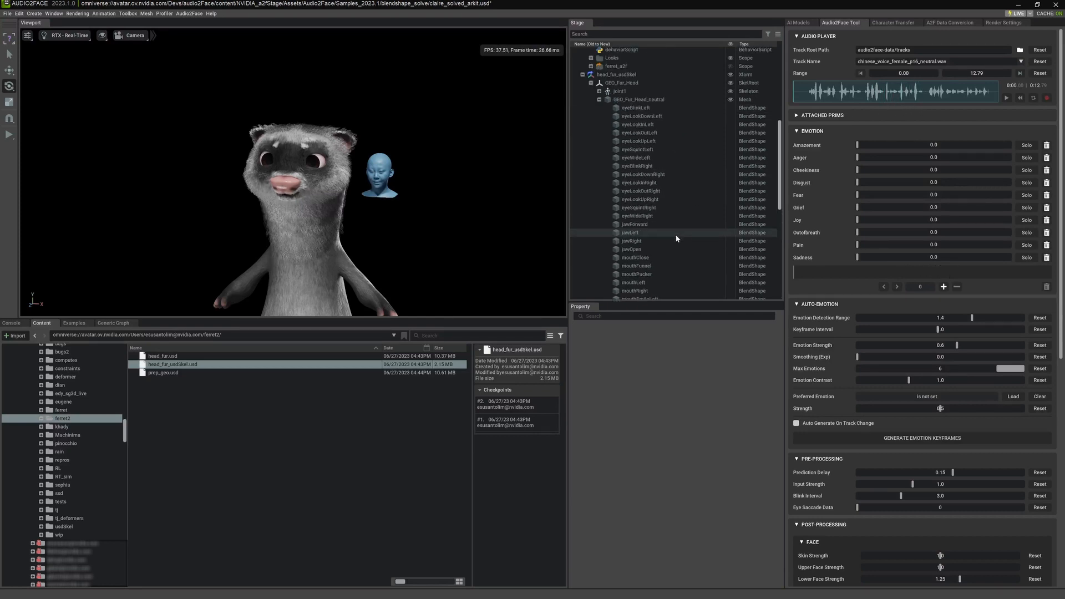
scroll(677, 238, up, 3)
click(600, 189)
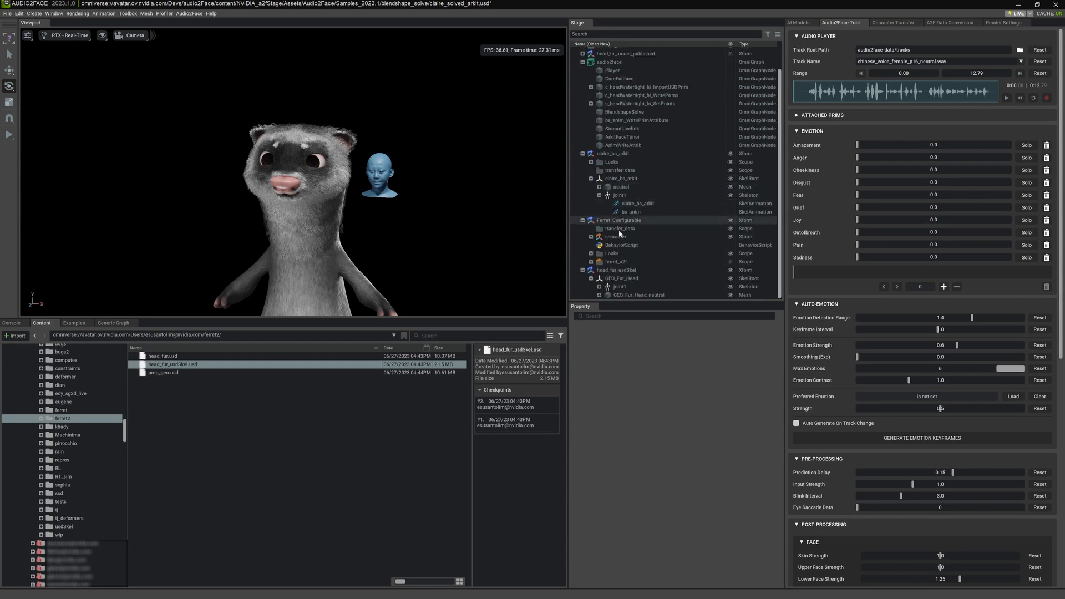
click(637, 287)
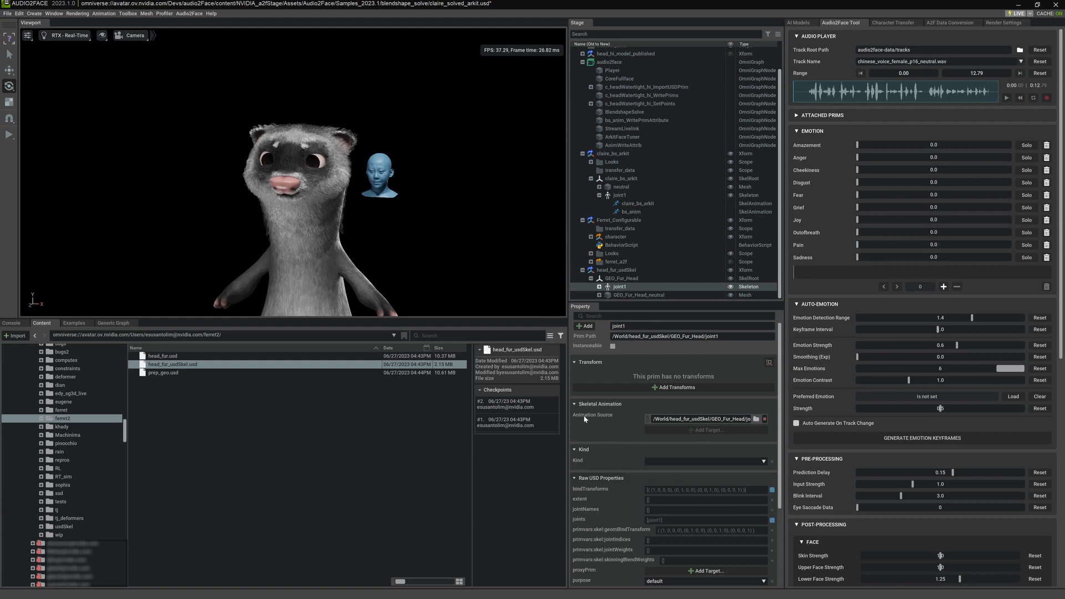
click(600, 287)
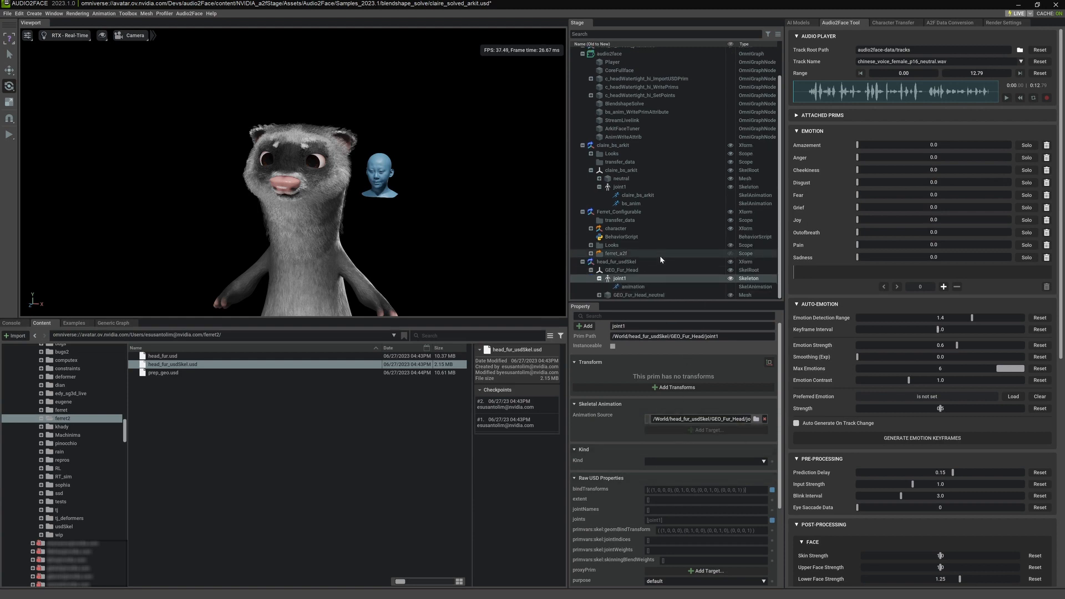
- Replace the animation source of the head fur's joint1 skeleton with the Anim target under Ferret_skeleton
click(600, 279)
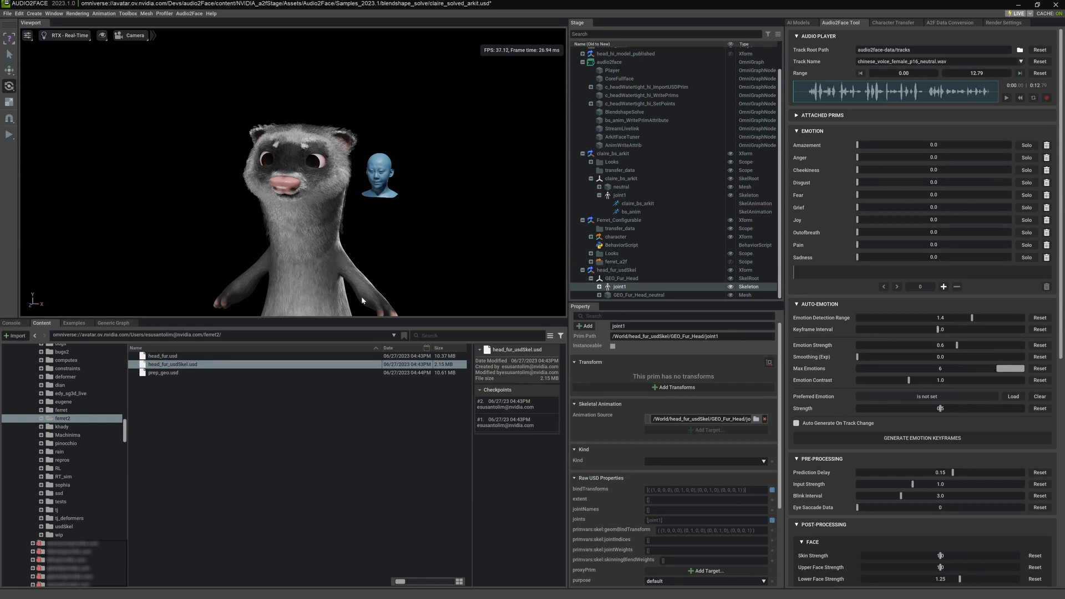
click(355, 280)
click(335, 205)
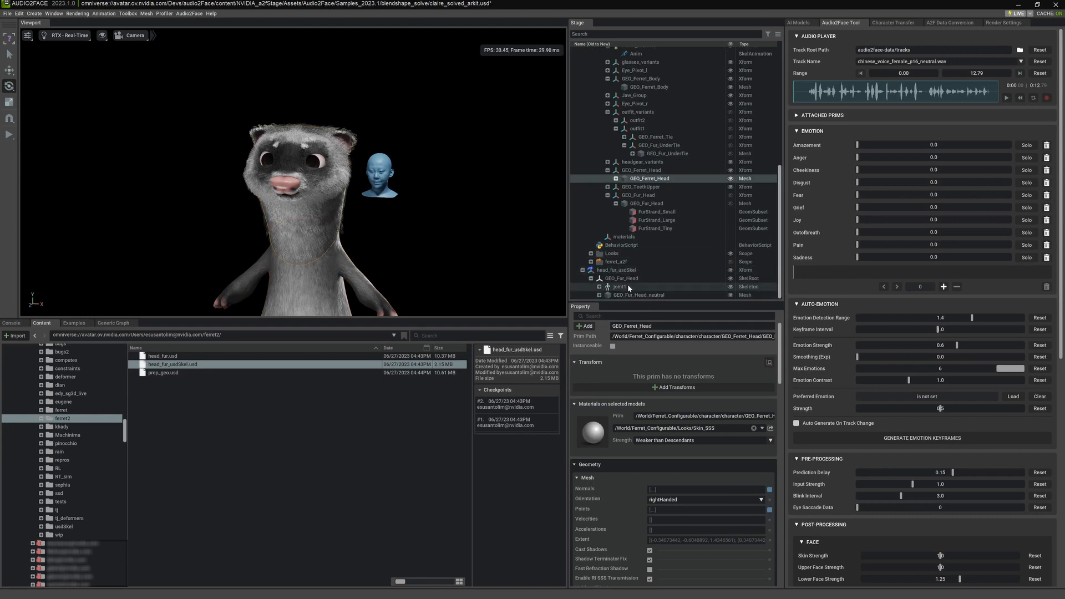
click(634, 287)
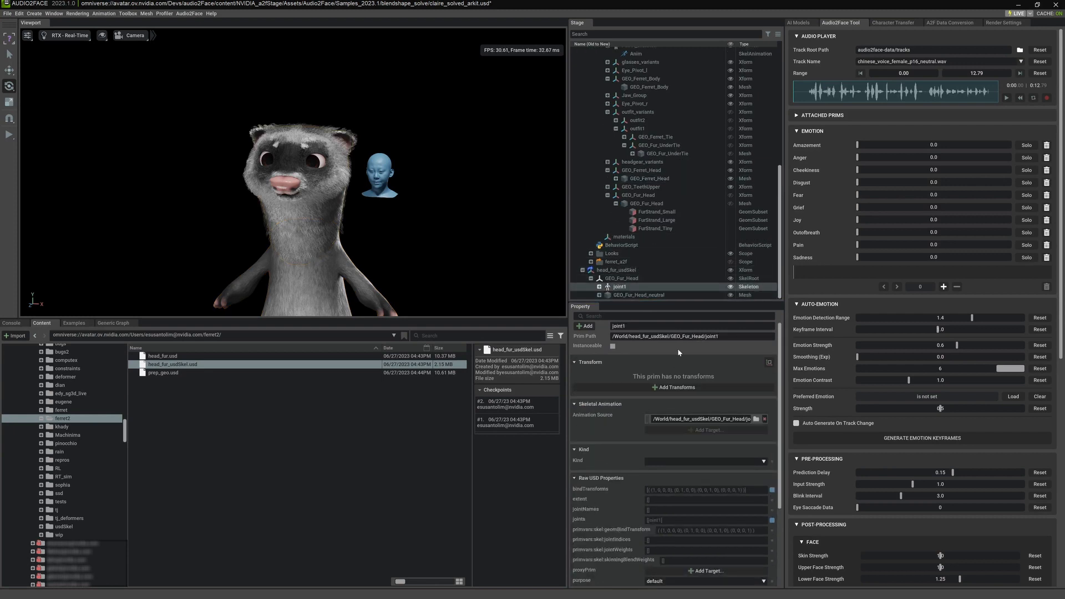
click(765, 419)
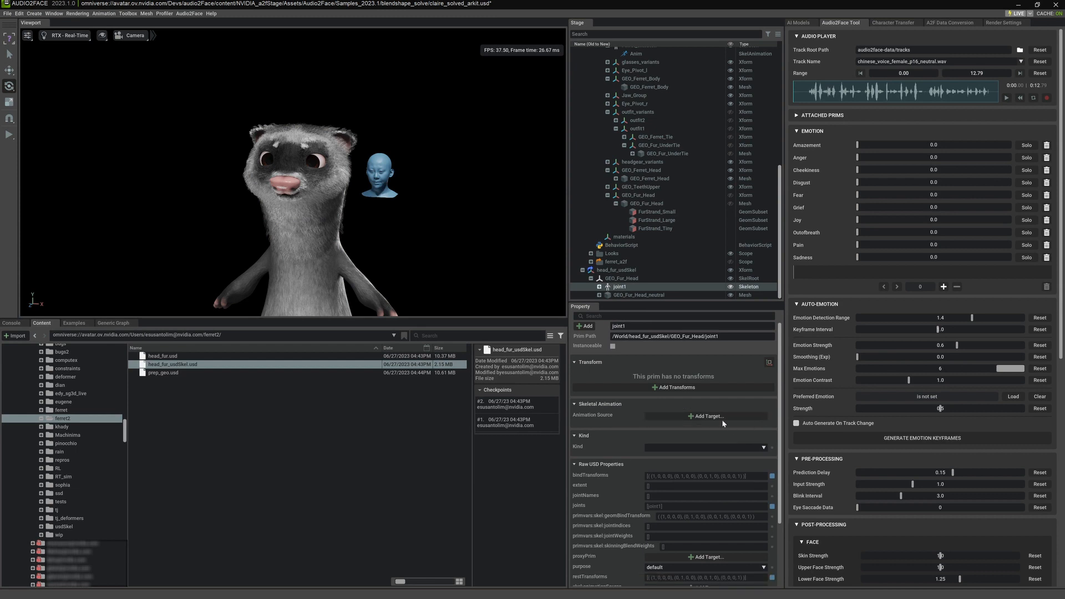
click(711, 419)
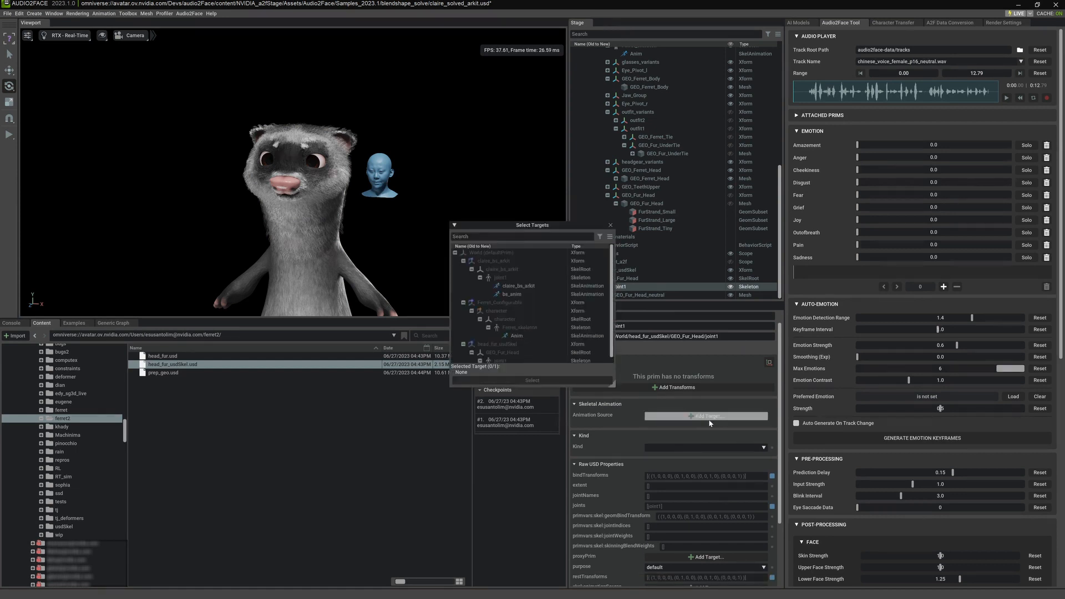
click(516, 335)
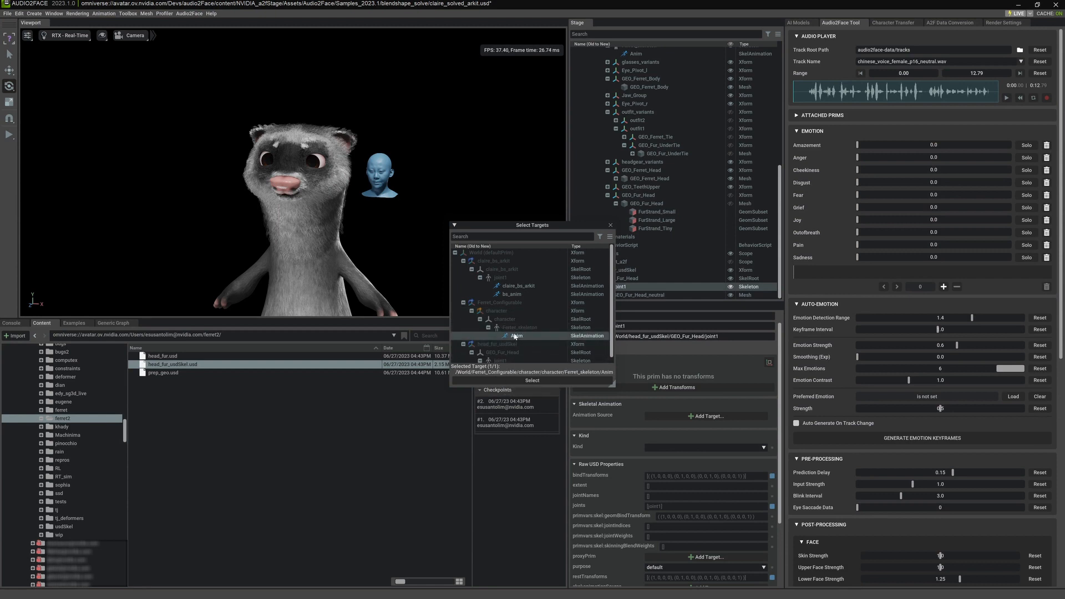
click(525, 381)
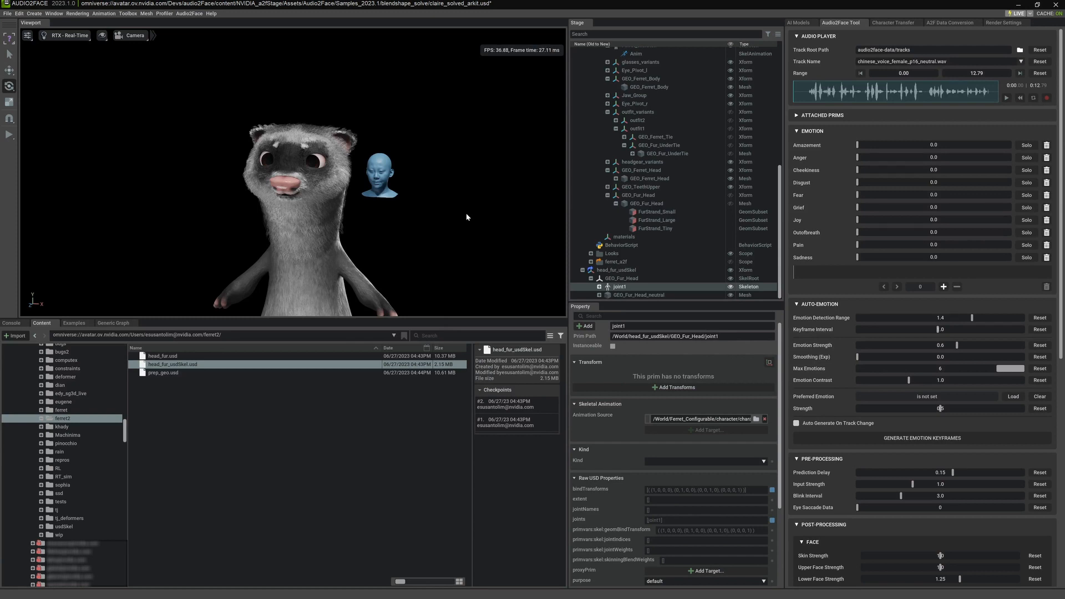
- Clear the selection and scrub through the middle of the audio track to check whether the head fur follows the mouth
click(505, 227)
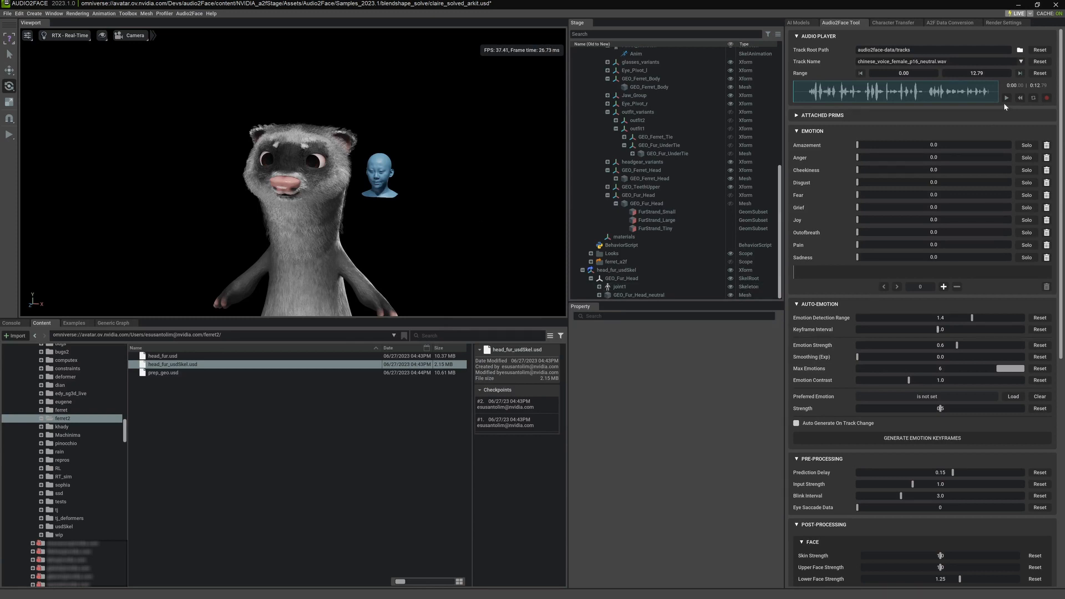
drag(822, 94, 887, 94)
scroll(301, 200, up, 5)
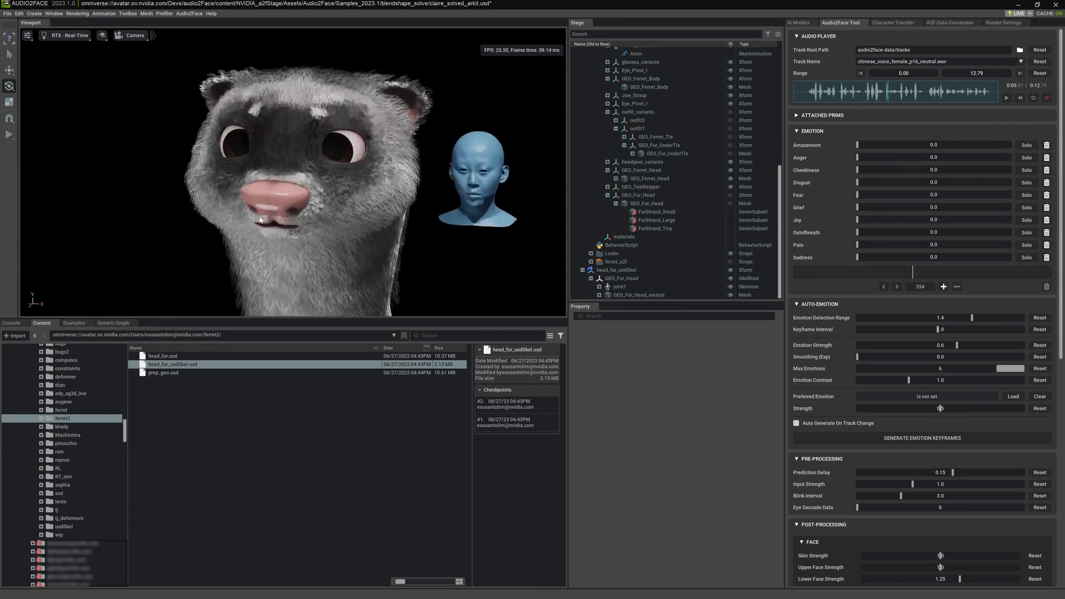
alt+drag(261, 220, 451, 216)
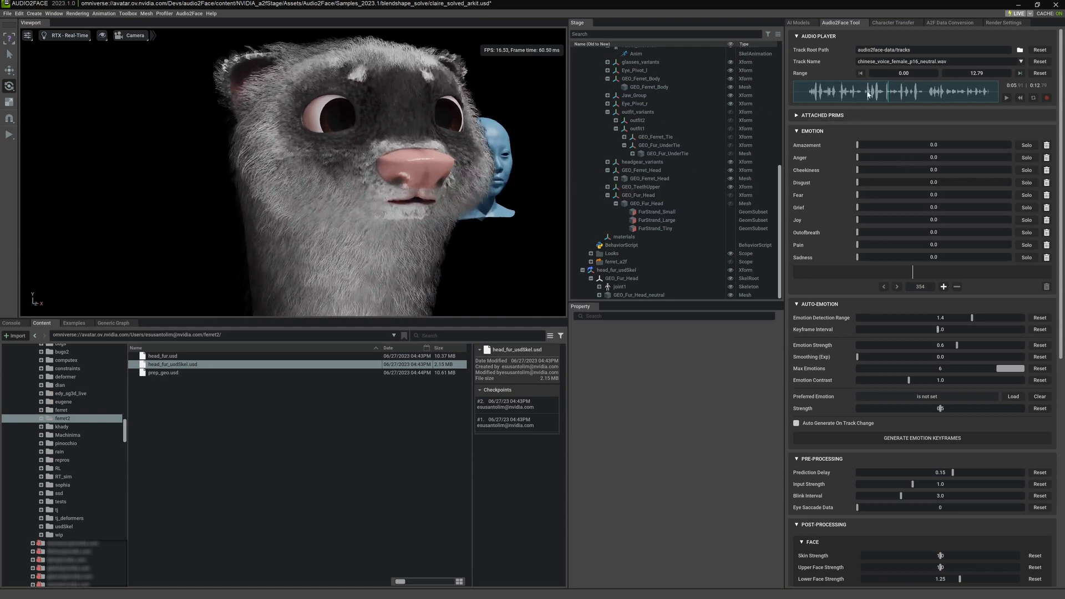
mouse_move(869, 92)
mouse_down()
mouse_move(922, 92)
mouse_move(886, 98)
mouse_up()
middle_drag(455, 192, 376, 187)
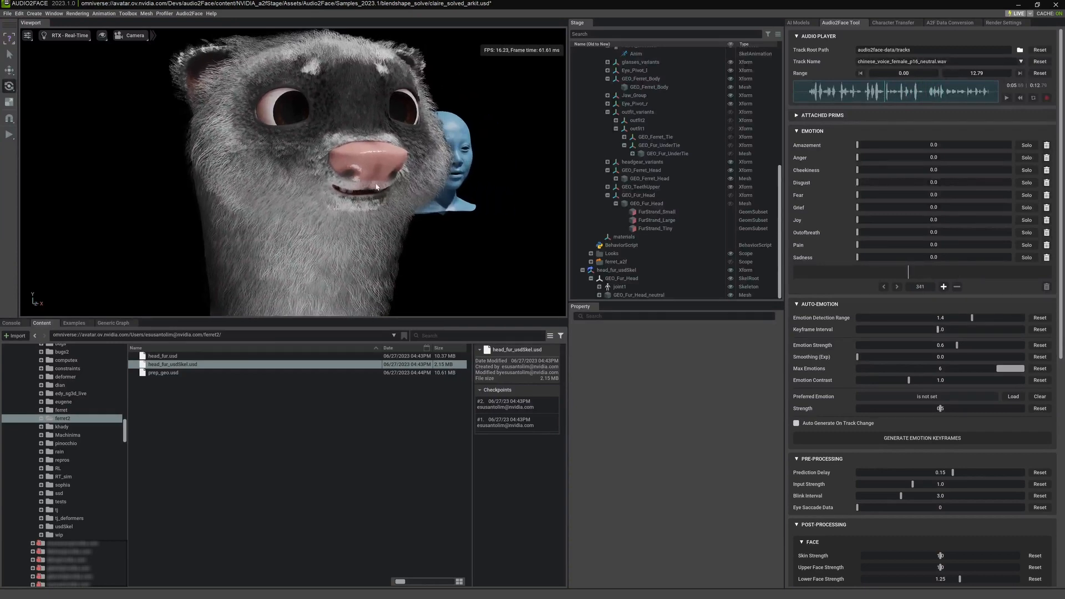
- Examine the fur around the ferret's mouth close up and the head from the side and front
scroll(372, 185, up, 5)
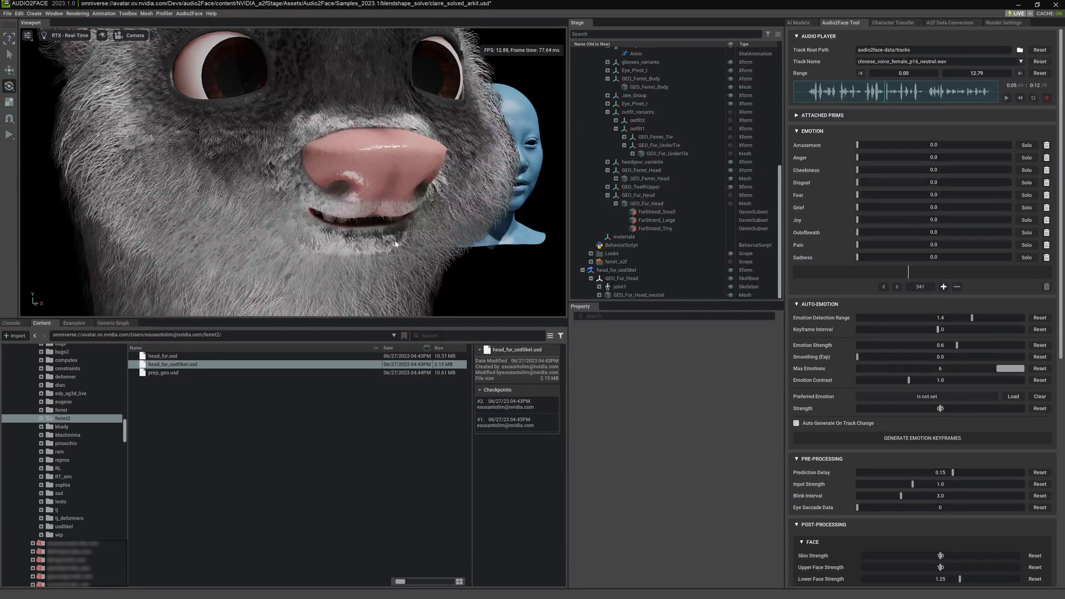
scroll(367, 242, down, 3)
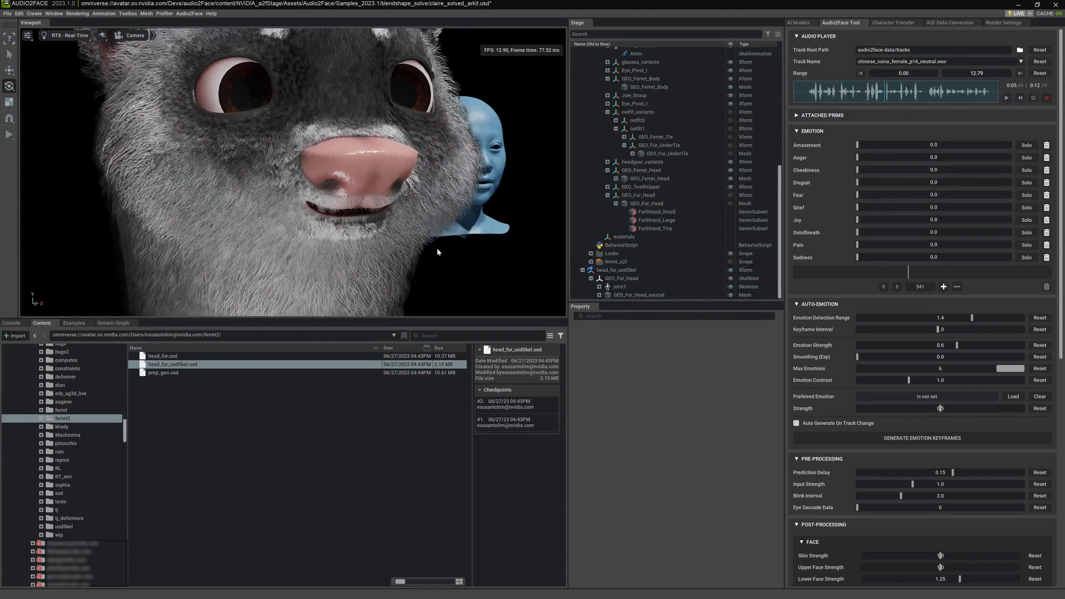
alt+drag(438, 247, 287, 234)
scroll(287, 233, down, 2)
scroll(286, 233, down, 3)
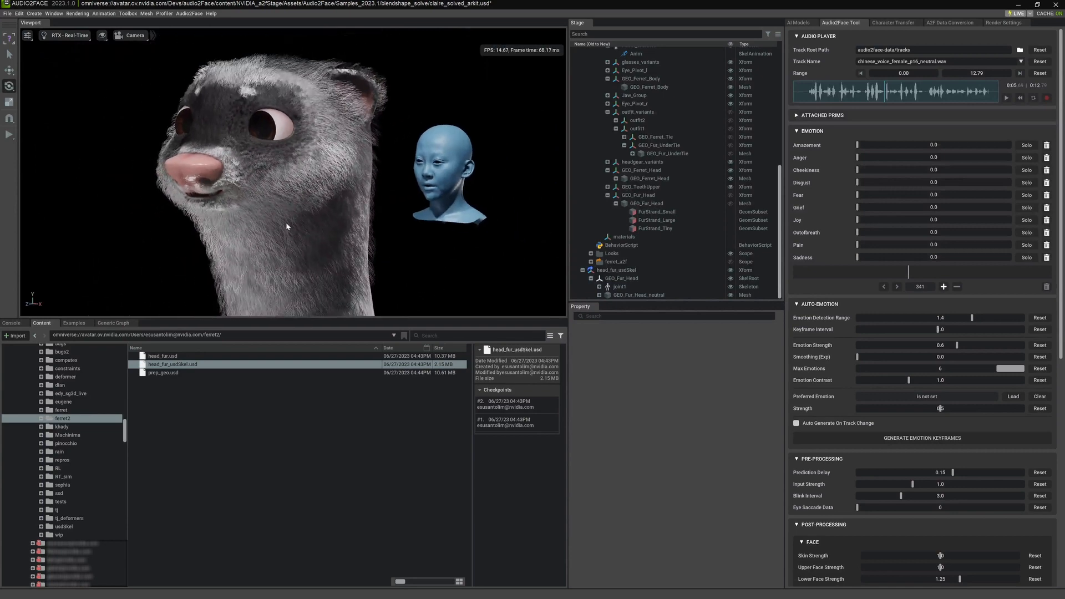
alt+drag(287, 227, 422, 236)
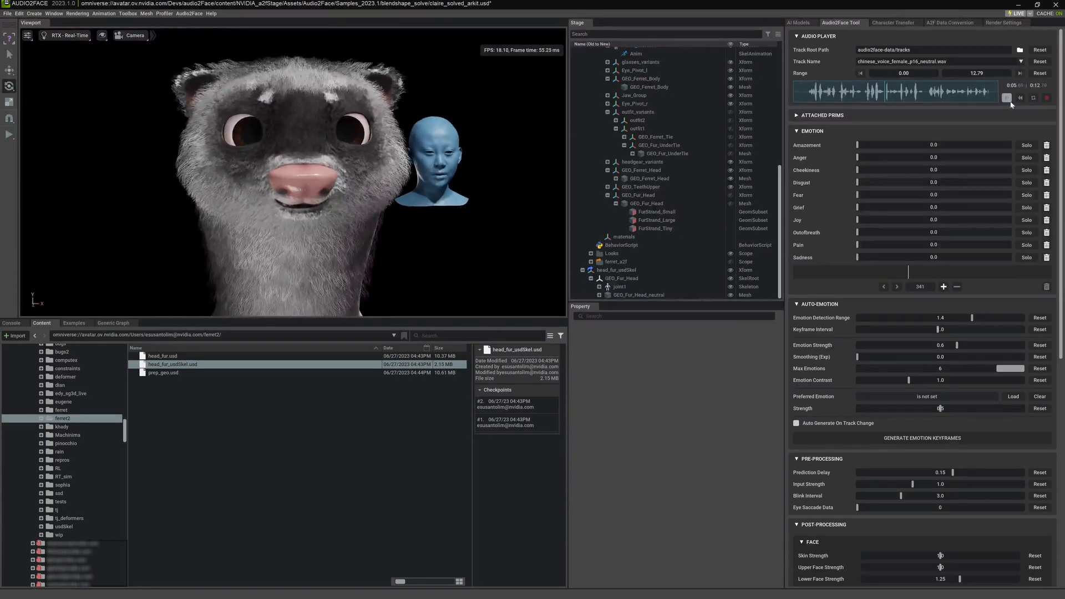
- Play the audio track and scrub its opening section to review the ferret's mouth and fur motion from several angles
click(1009, 100)
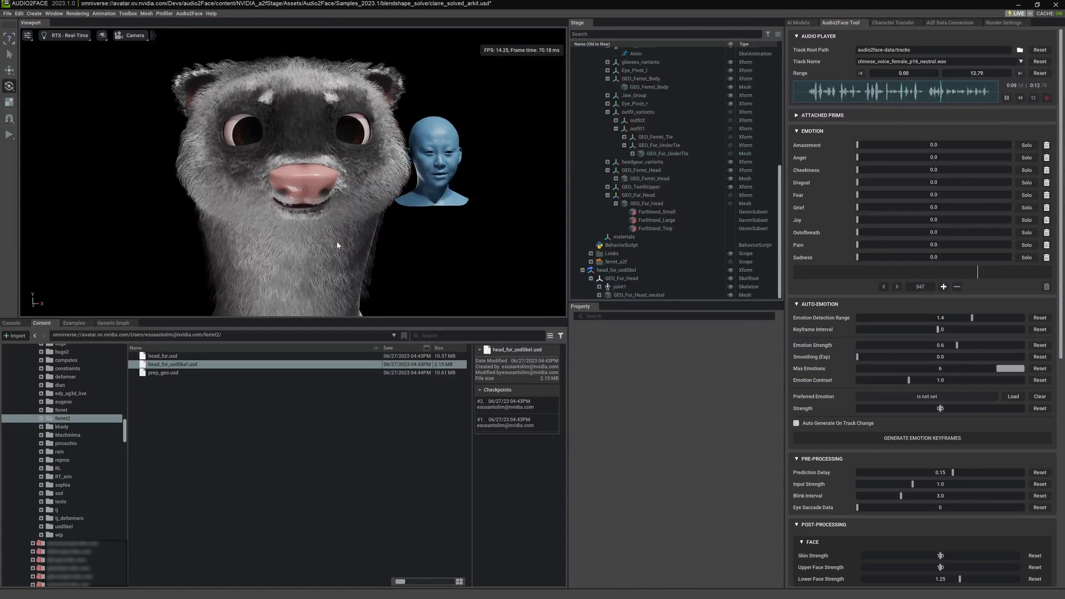
mouse_move(335, 247)
alt+mouse_down()
mouse_move(392, 241)
mouse_move(343, 261)
alt+mouse_up()
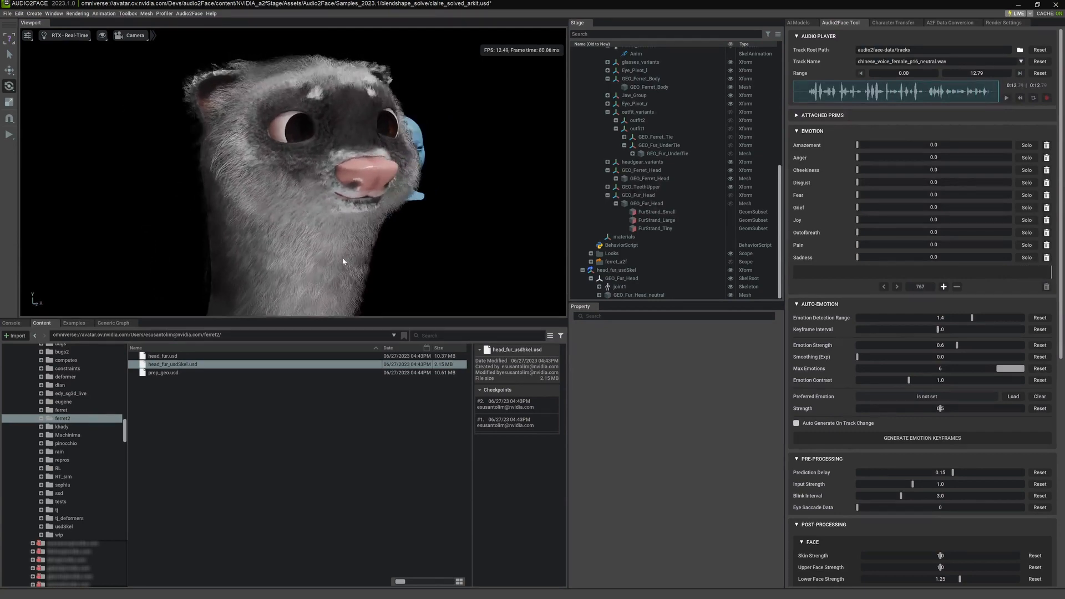
click(839, 93)
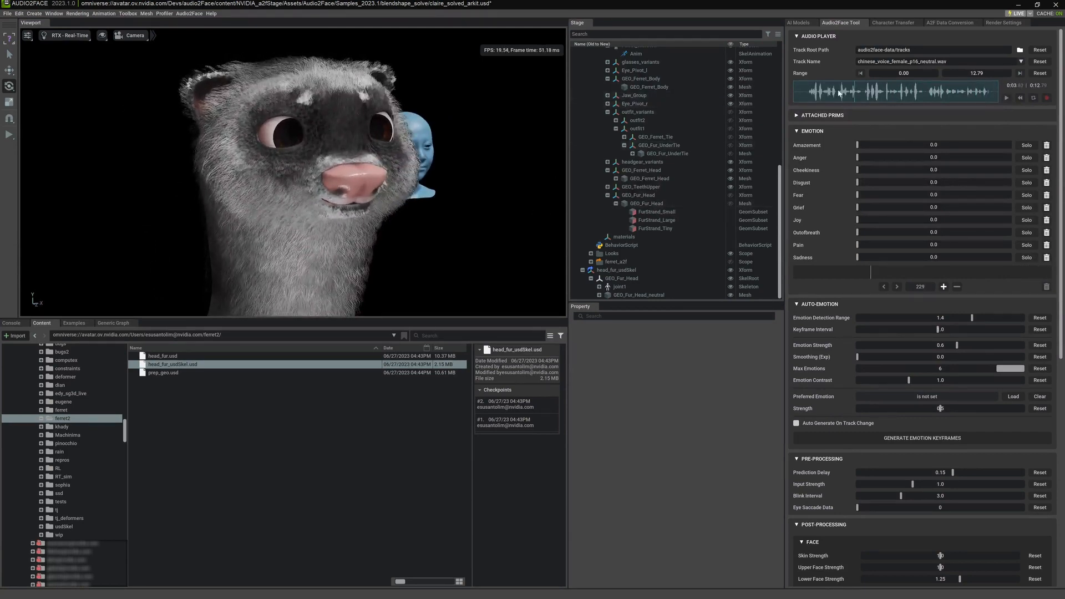
click(819, 94)
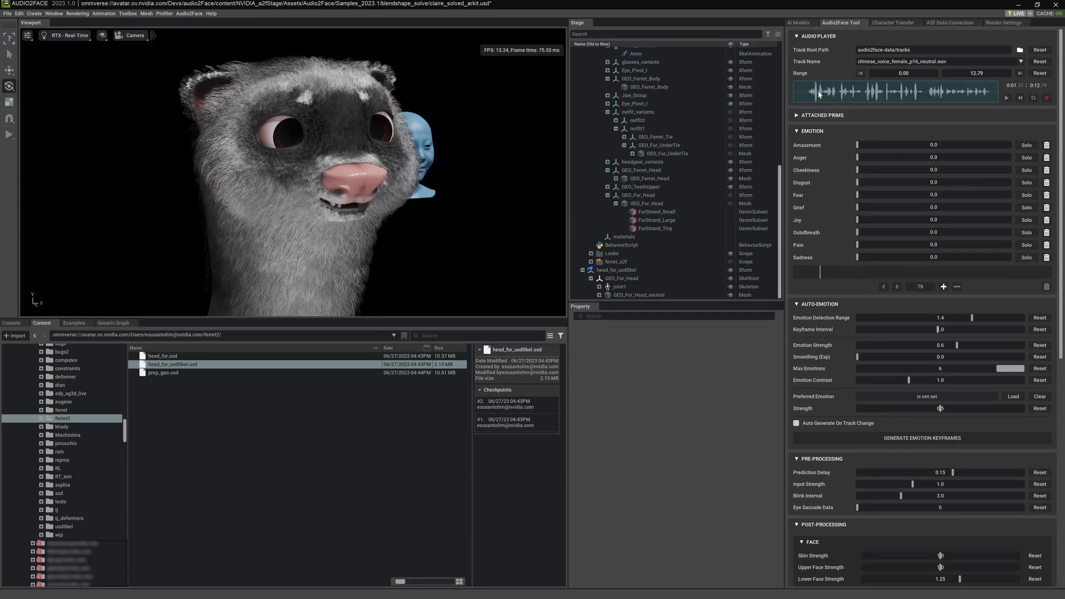
drag(819, 91, 825, 96)
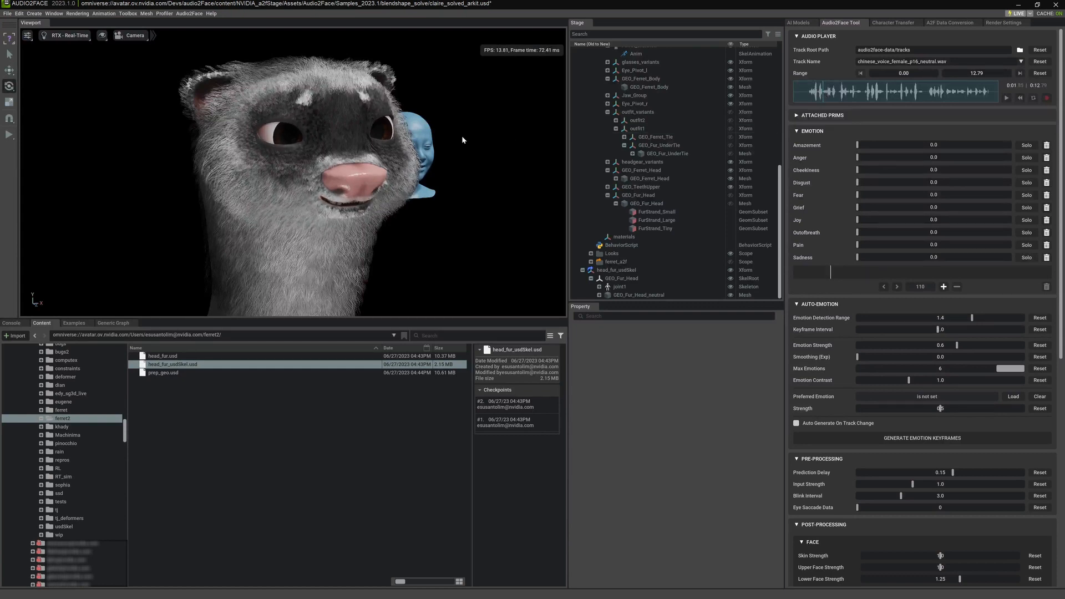
alt+drag(411, 177, 436, 161)
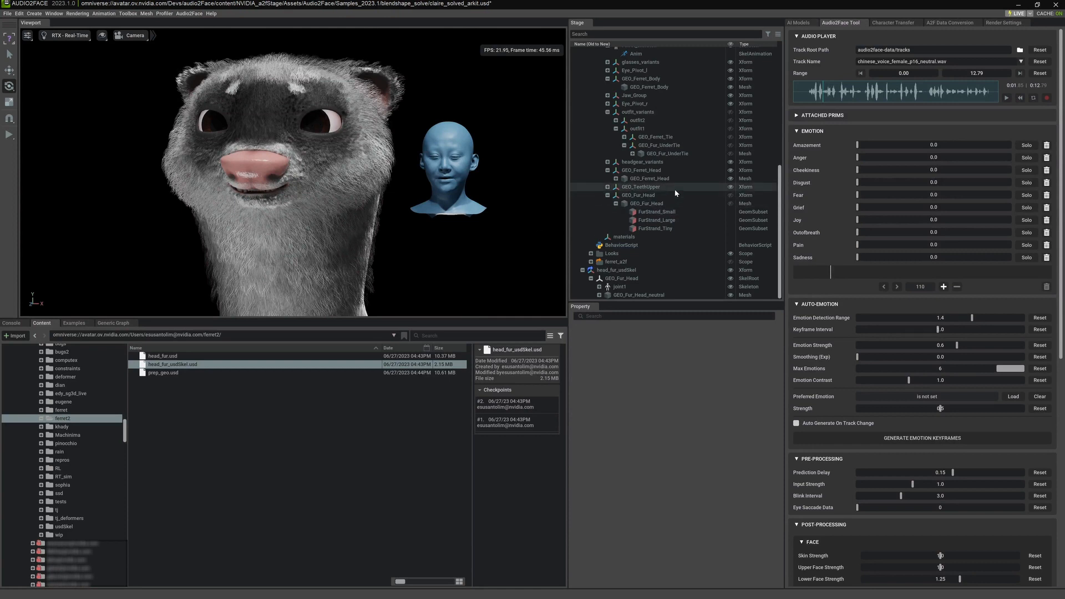
- Set the EyeBlinkLeft gain of the ArkitFaceTuner node to 3.3, enlarging the property area to show the full tuner list
scroll(637, 234, up, 10)
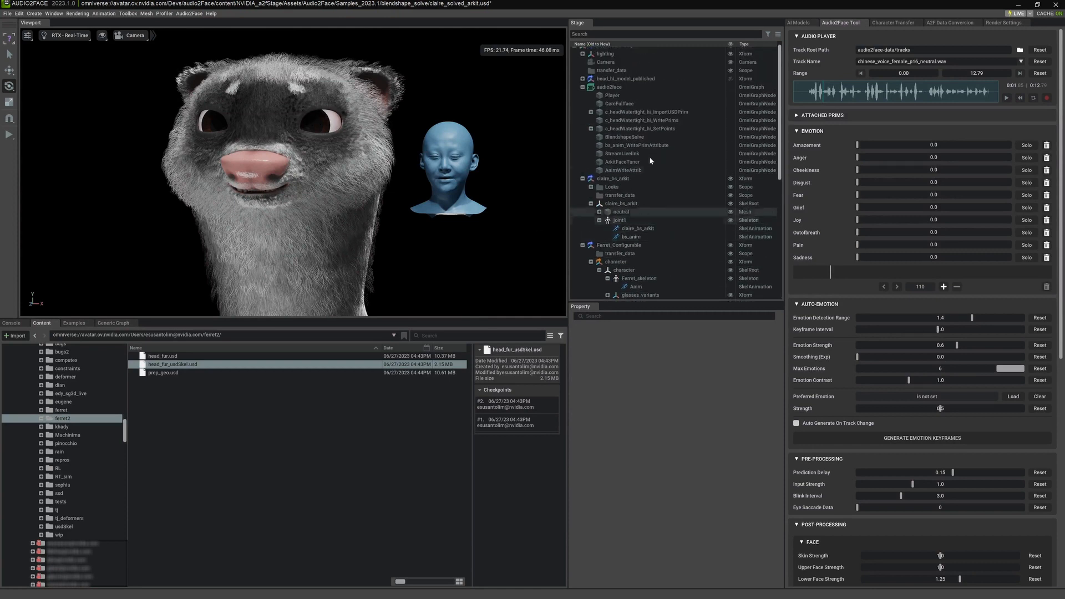
click(622, 162)
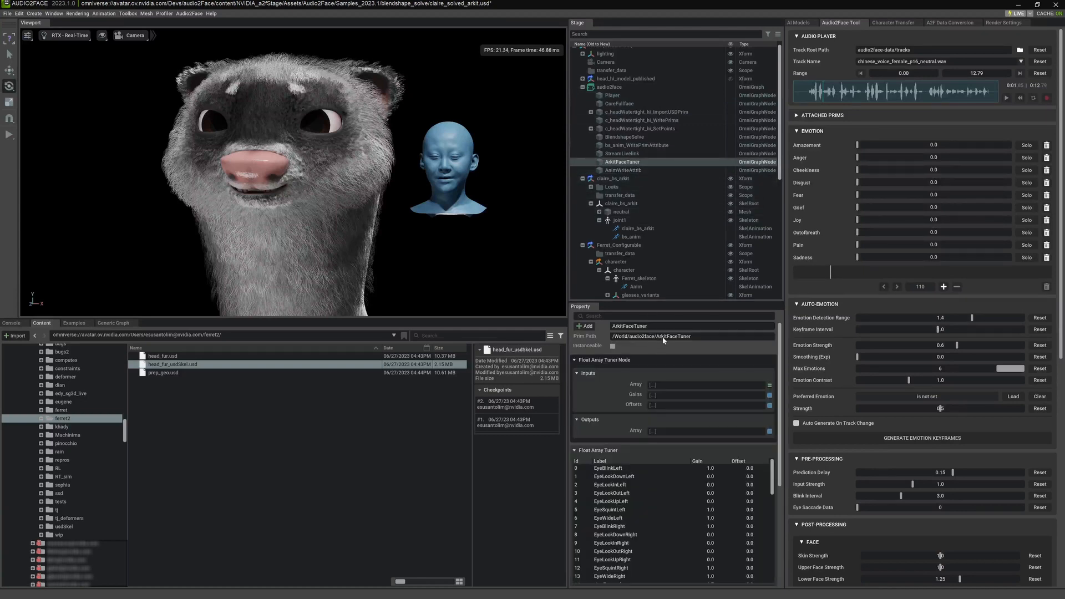
drag(663, 303, 664, 175)
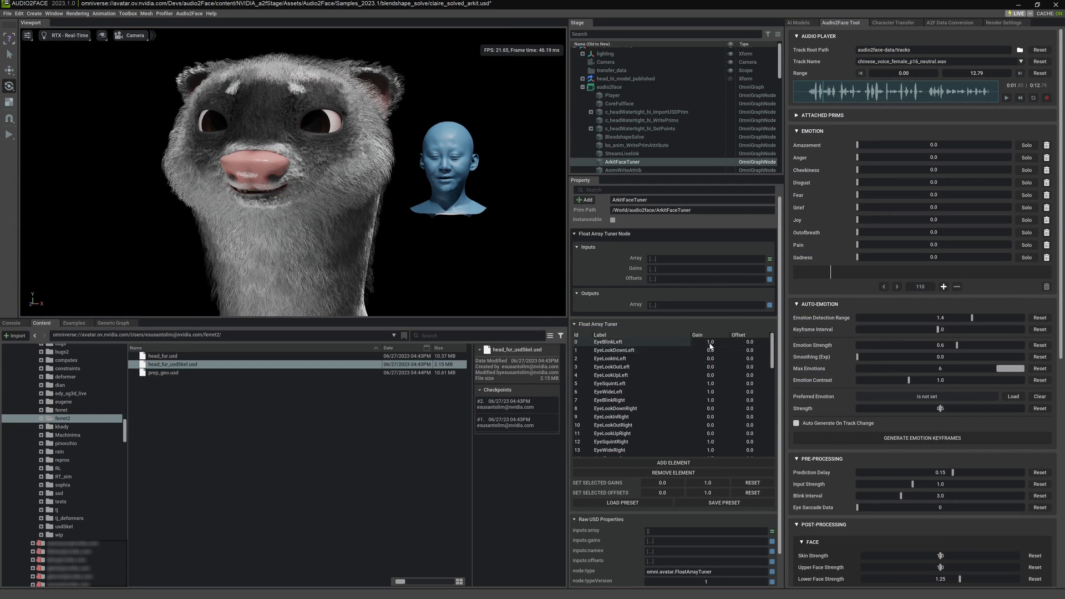
drag(710, 347, 777, 347)
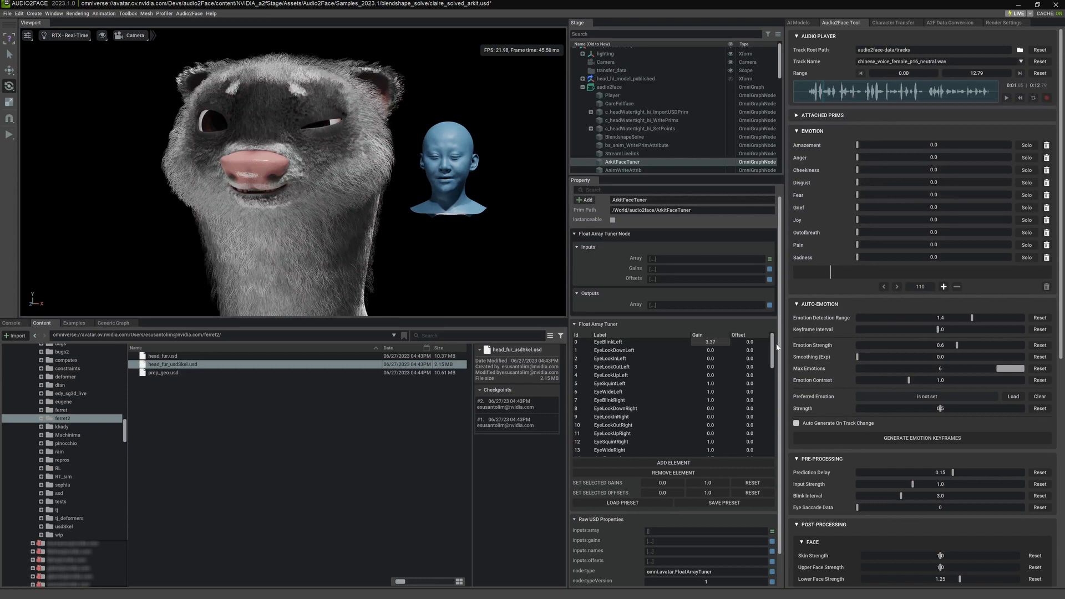
mouse_move(777, 347)
mouse_down()
mouse_move(793, 349)
mouse_move(775, 348)
mouse_up()
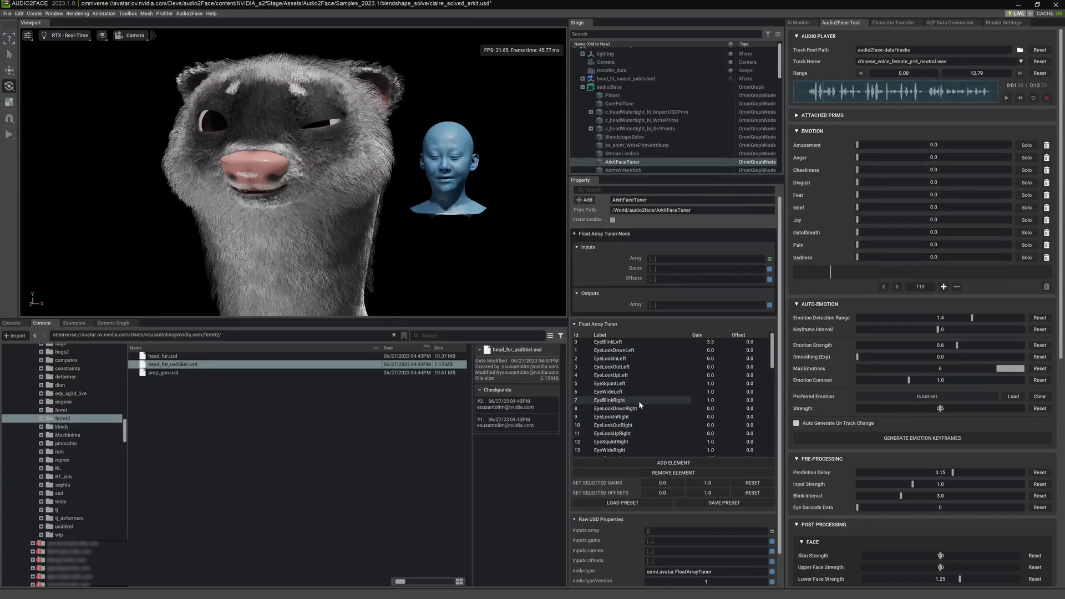
- Set the EyeBlinkRight gain of the ArkitFaceTuner node to 3.3, and reduce it to 3
double_click(709, 401)
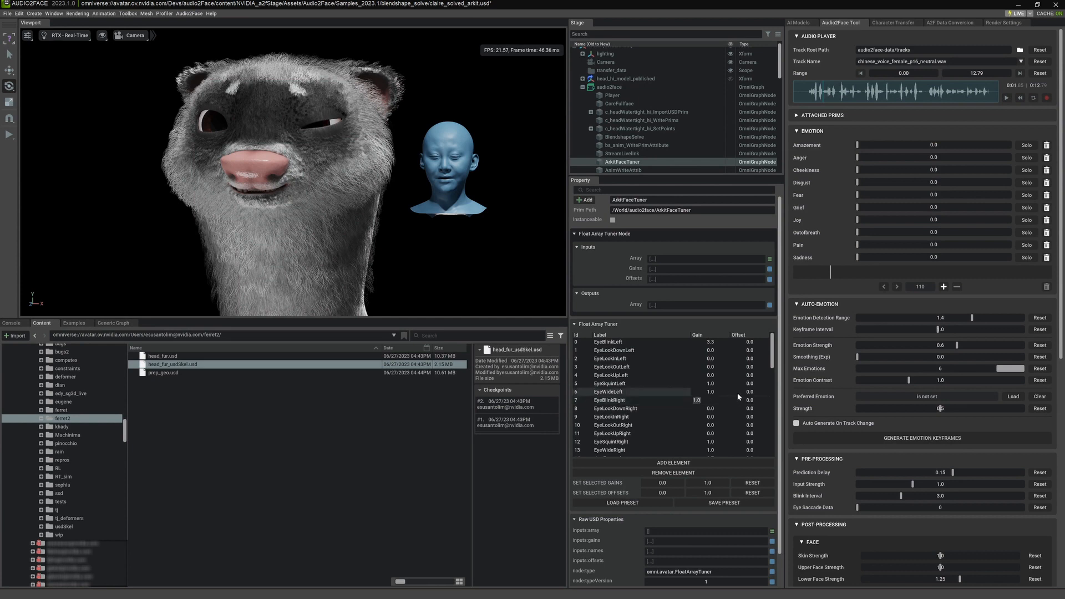
text(3.3)
key(Return)
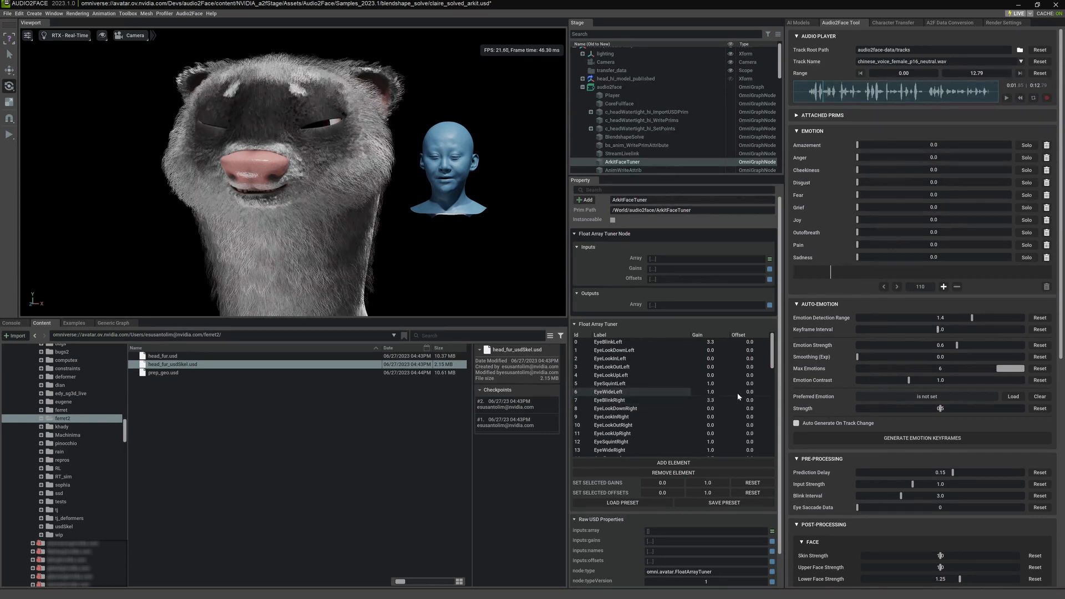
double_click(710, 402)
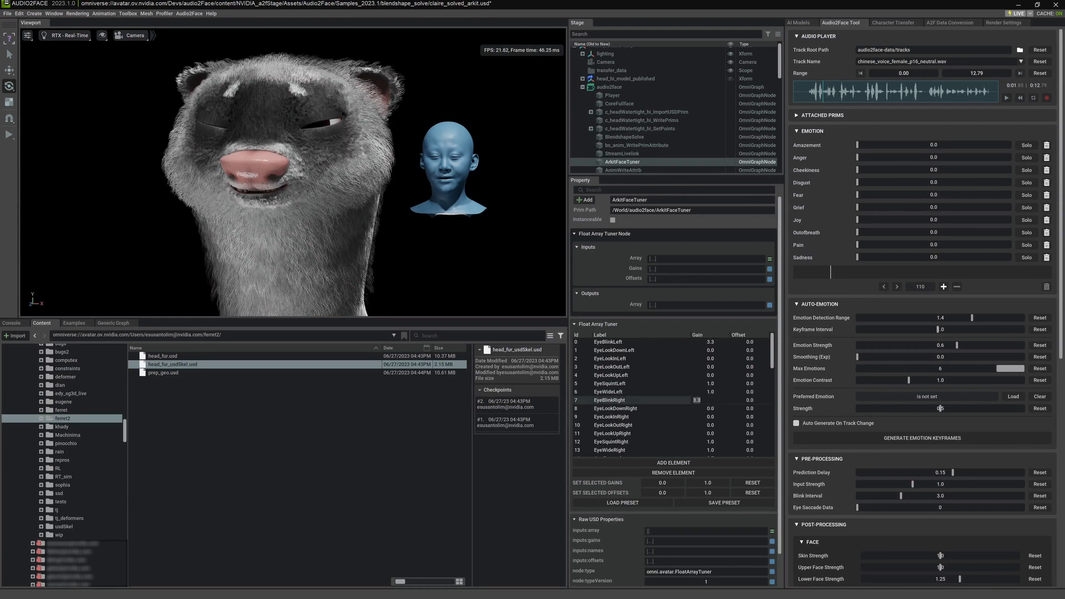
text(3)
key(Return)
- Clear the selection and play the audio track from the start to review the tuned blinks and fur from front and side
click(475, 267)
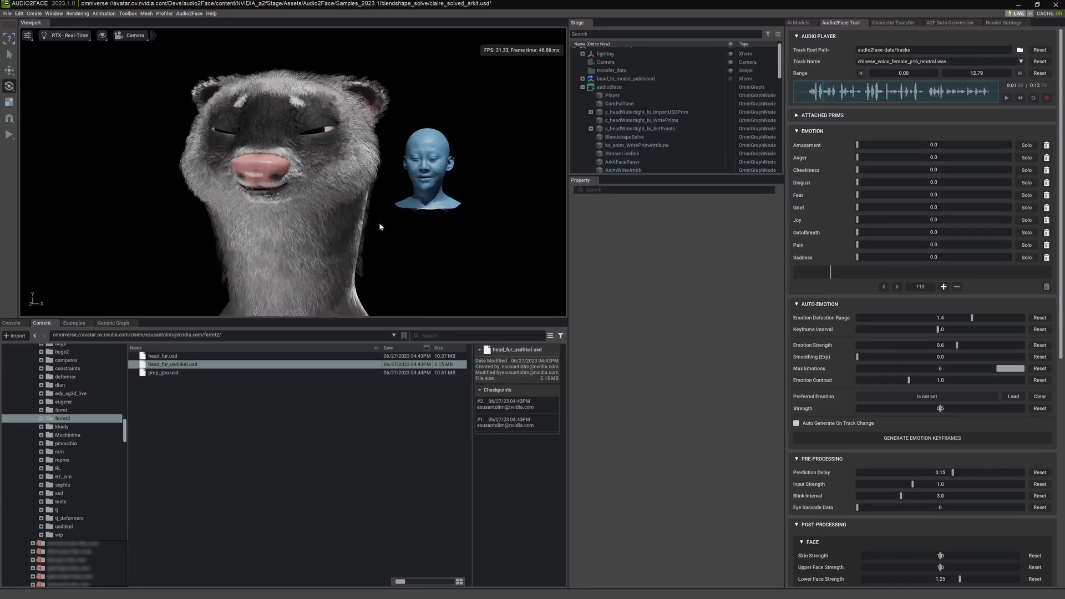
click(813, 100)
click(1020, 98)
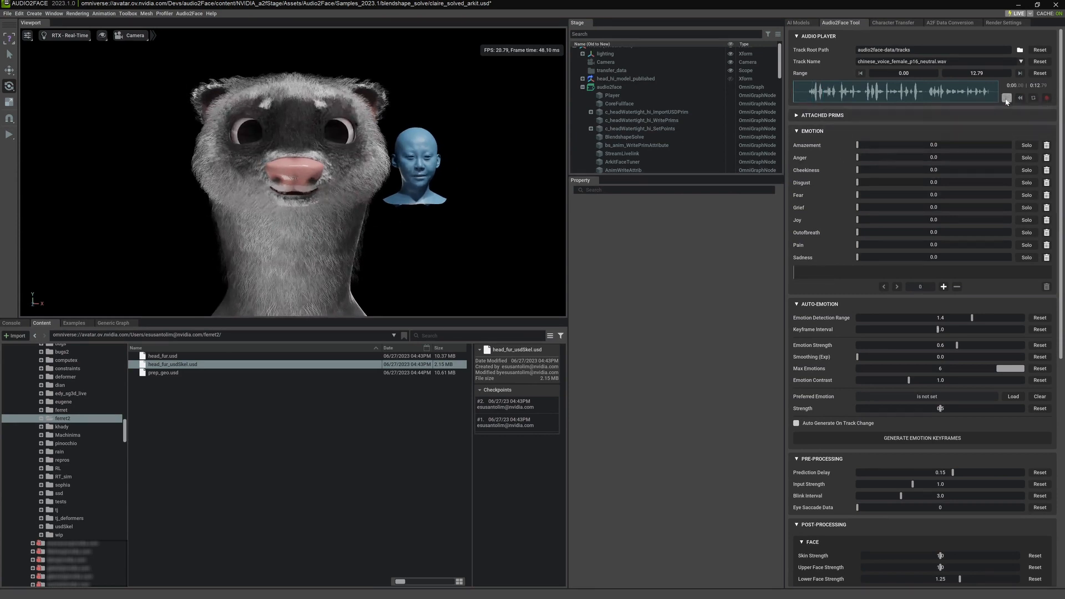
click(1007, 98)
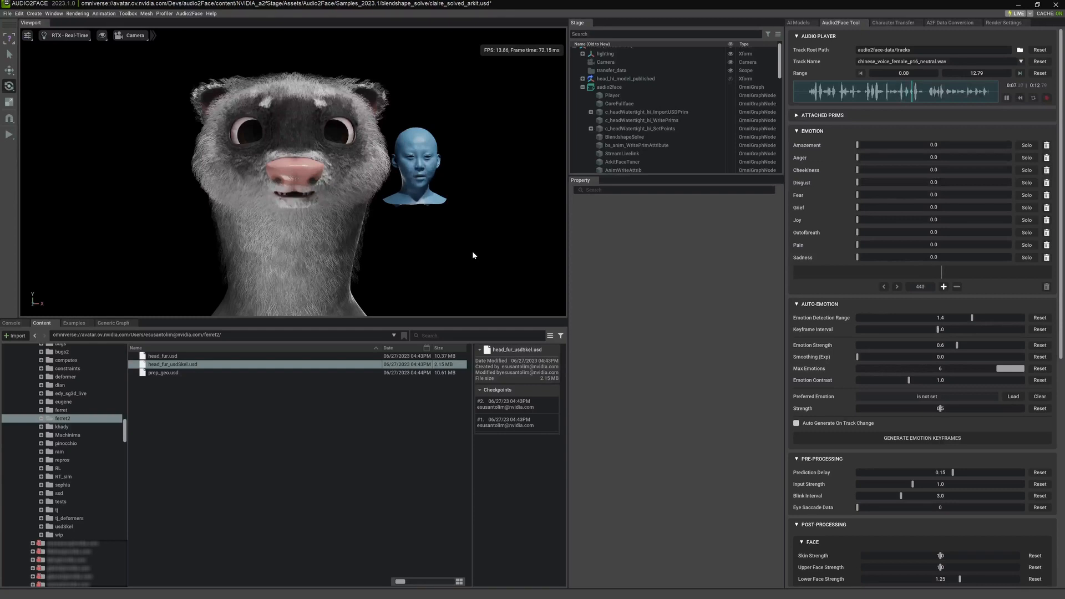
alt+drag(471, 251, 309, 244)
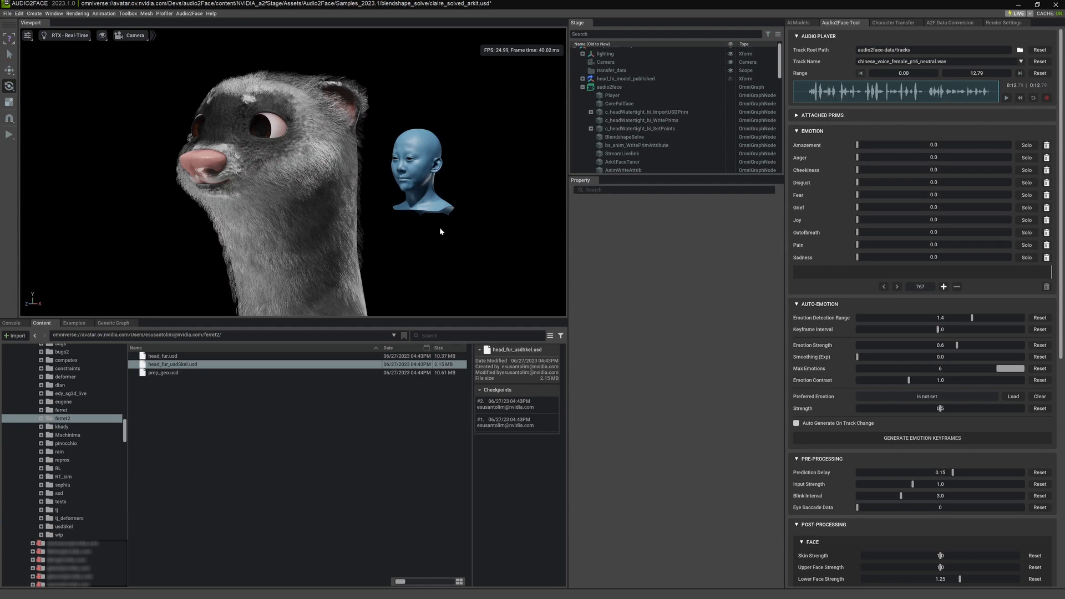
- Frame the ferret's upper body from the front and select the neutral mesh of the blue claire_bs_arkit head
alt+drag(440, 227, 331, 248)
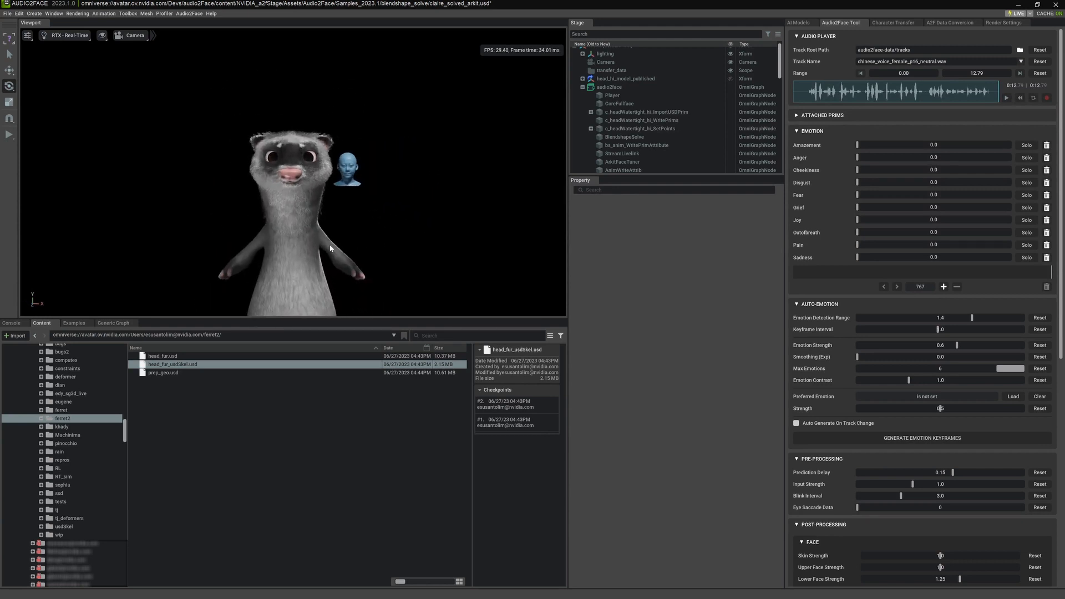
middle_drag(330, 248, 331, 215)
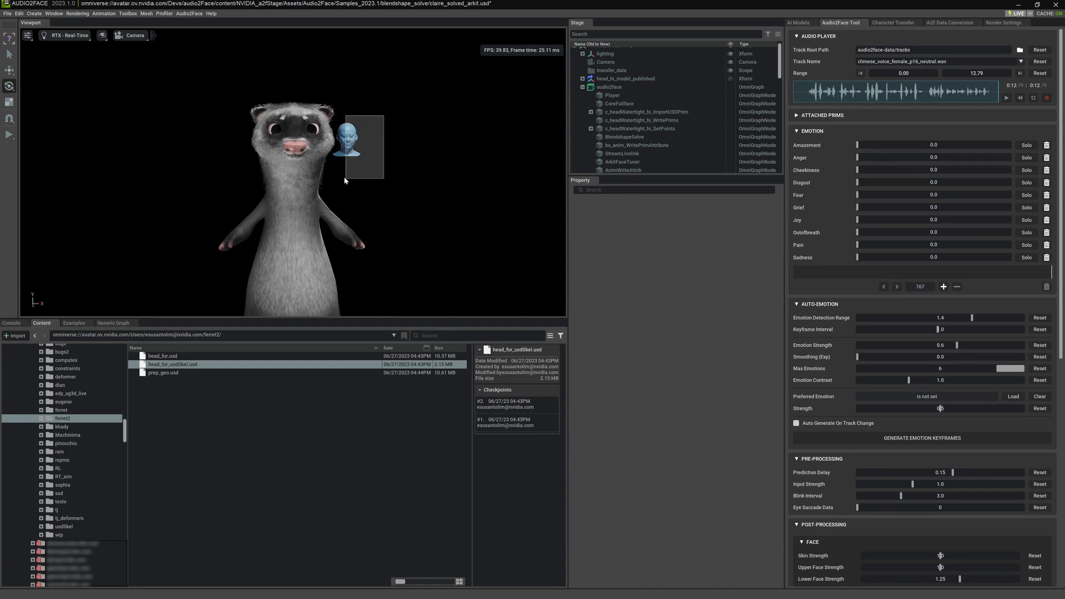
click(347, 142)
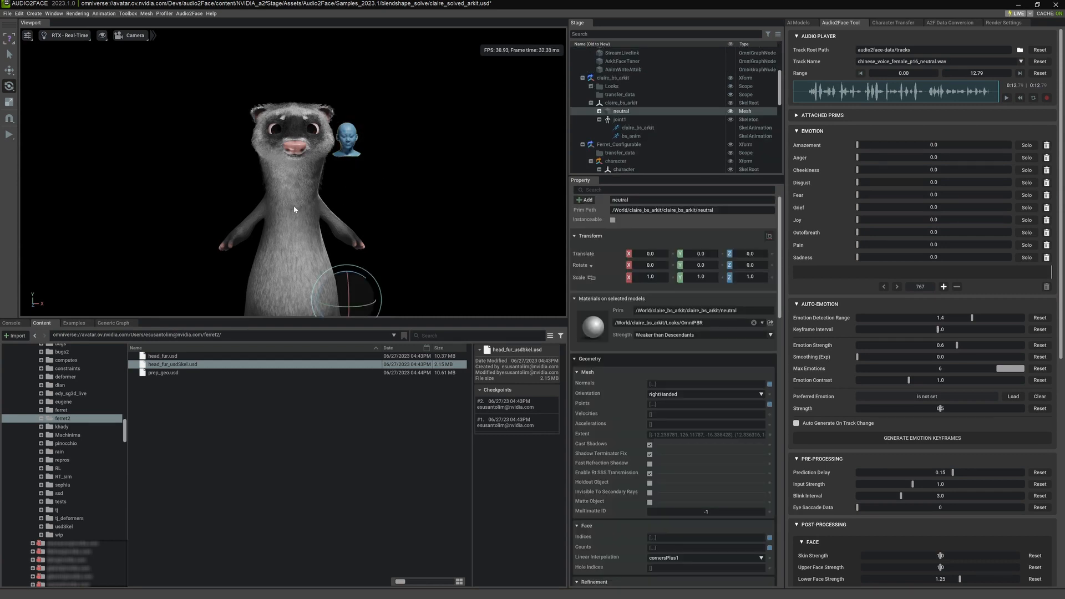